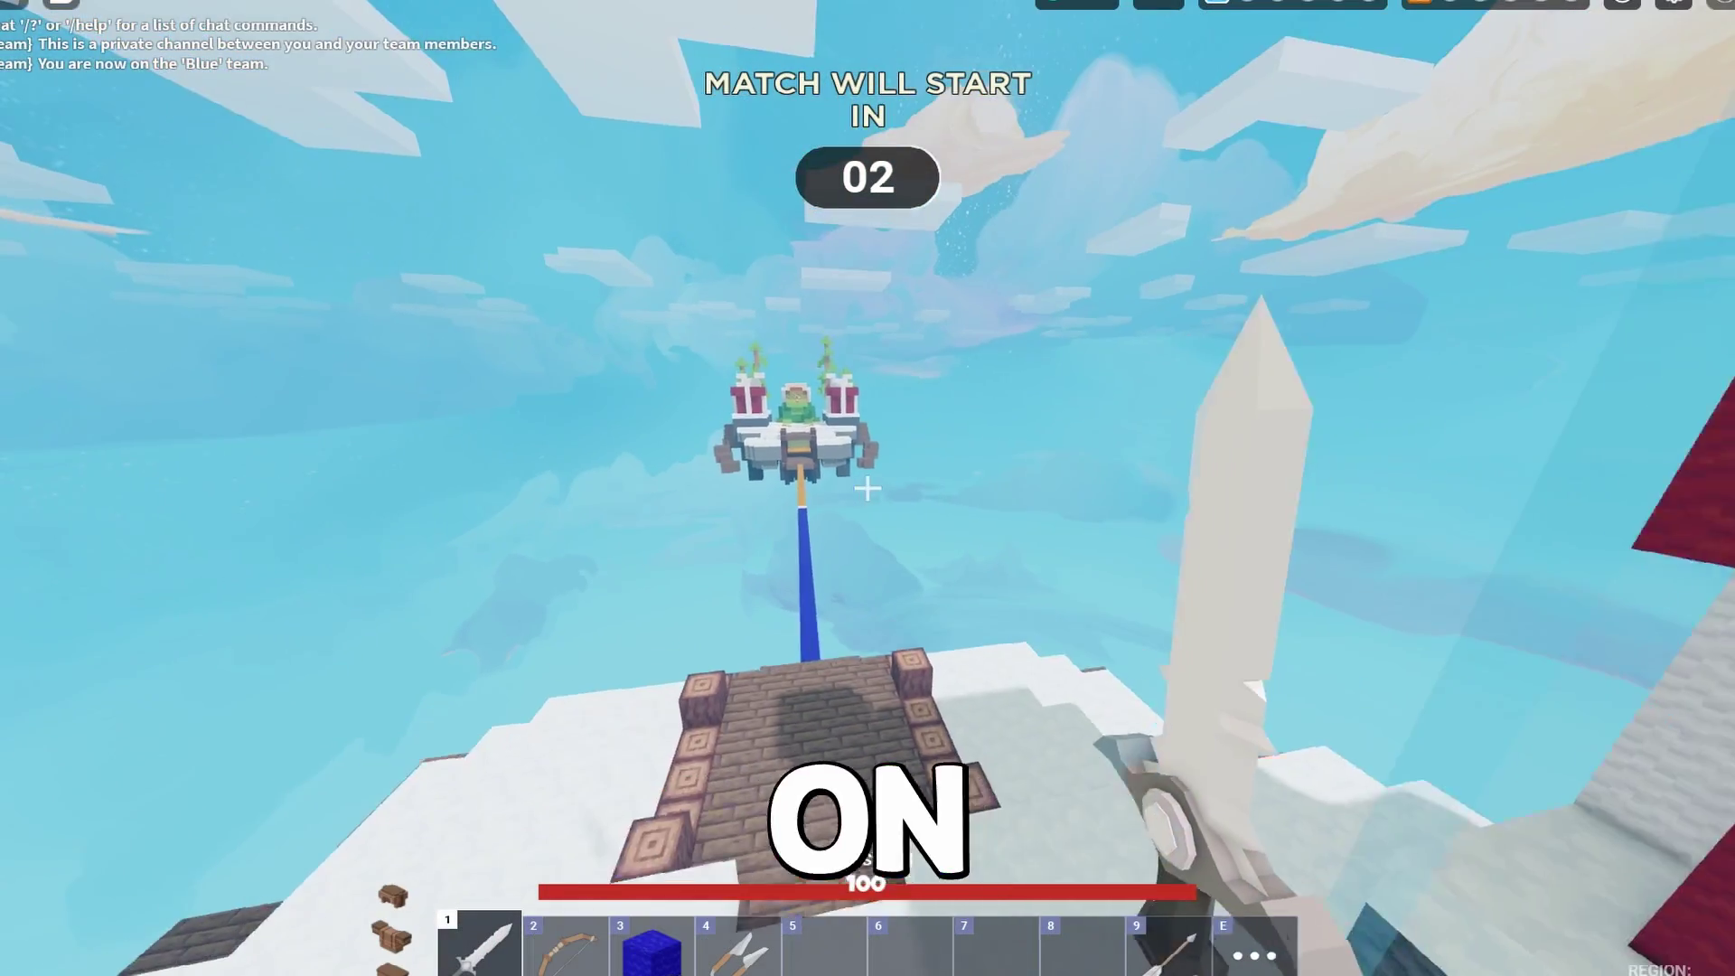
- Cross the bridge from the blue base and enter the orange goal's tunnel, switching between the sword, bow and blue blocks
key(3)
key(2)
key(3)
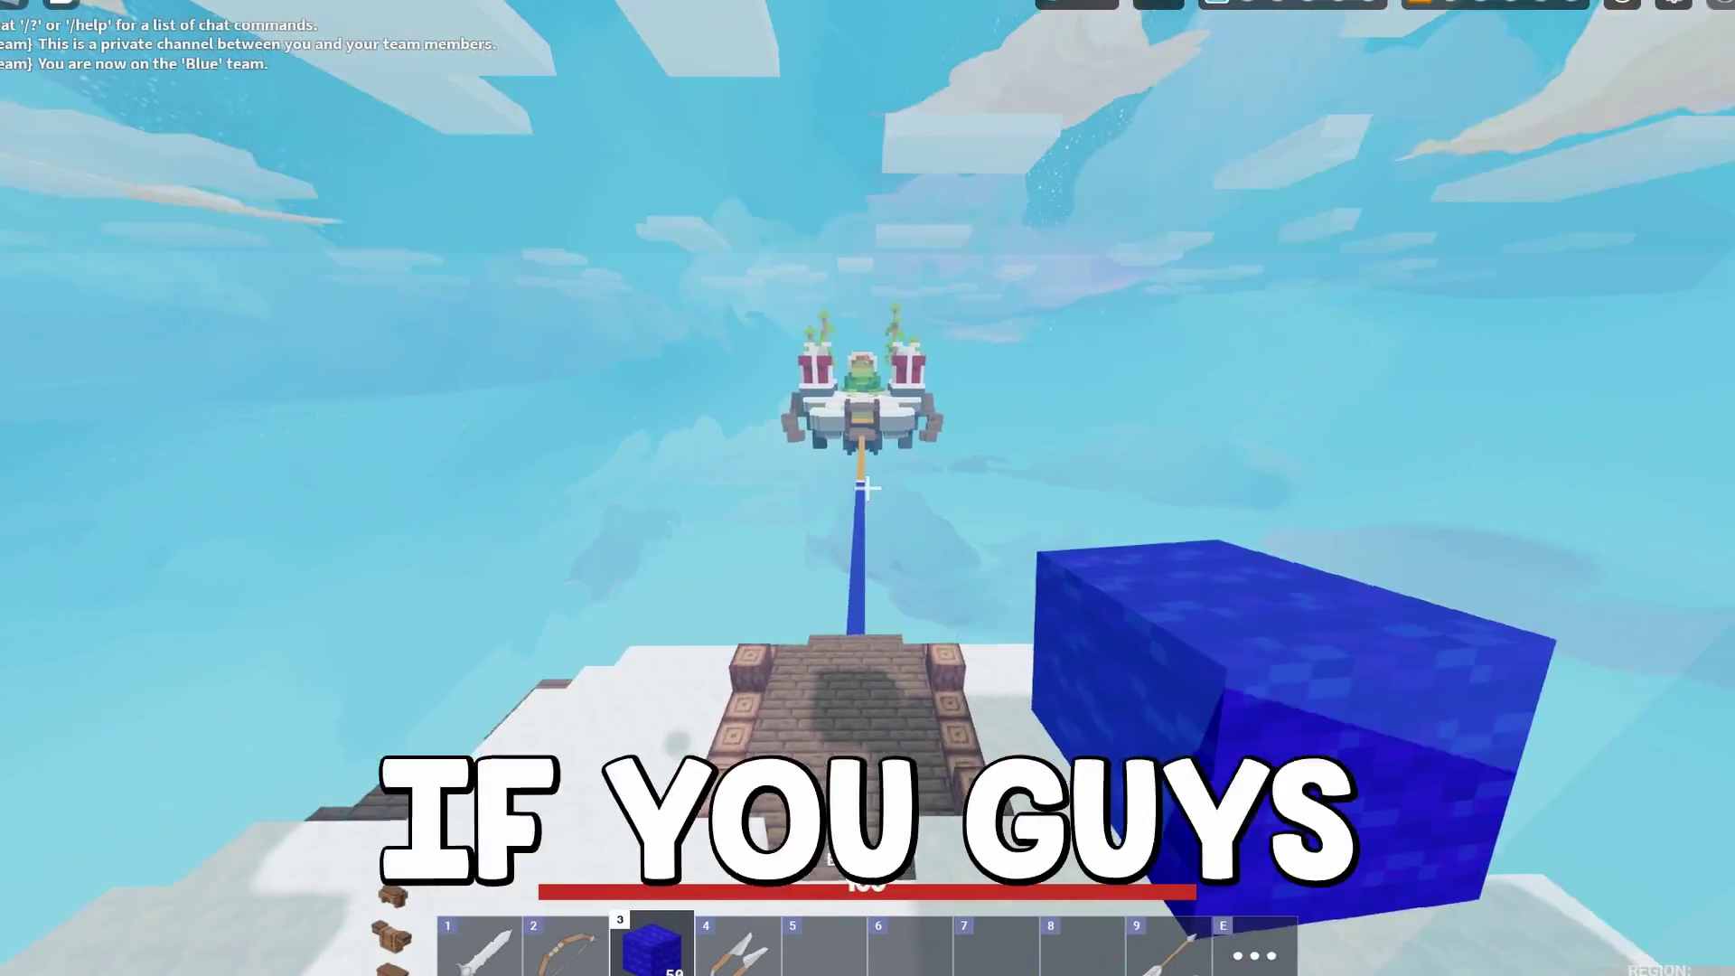
key(w)
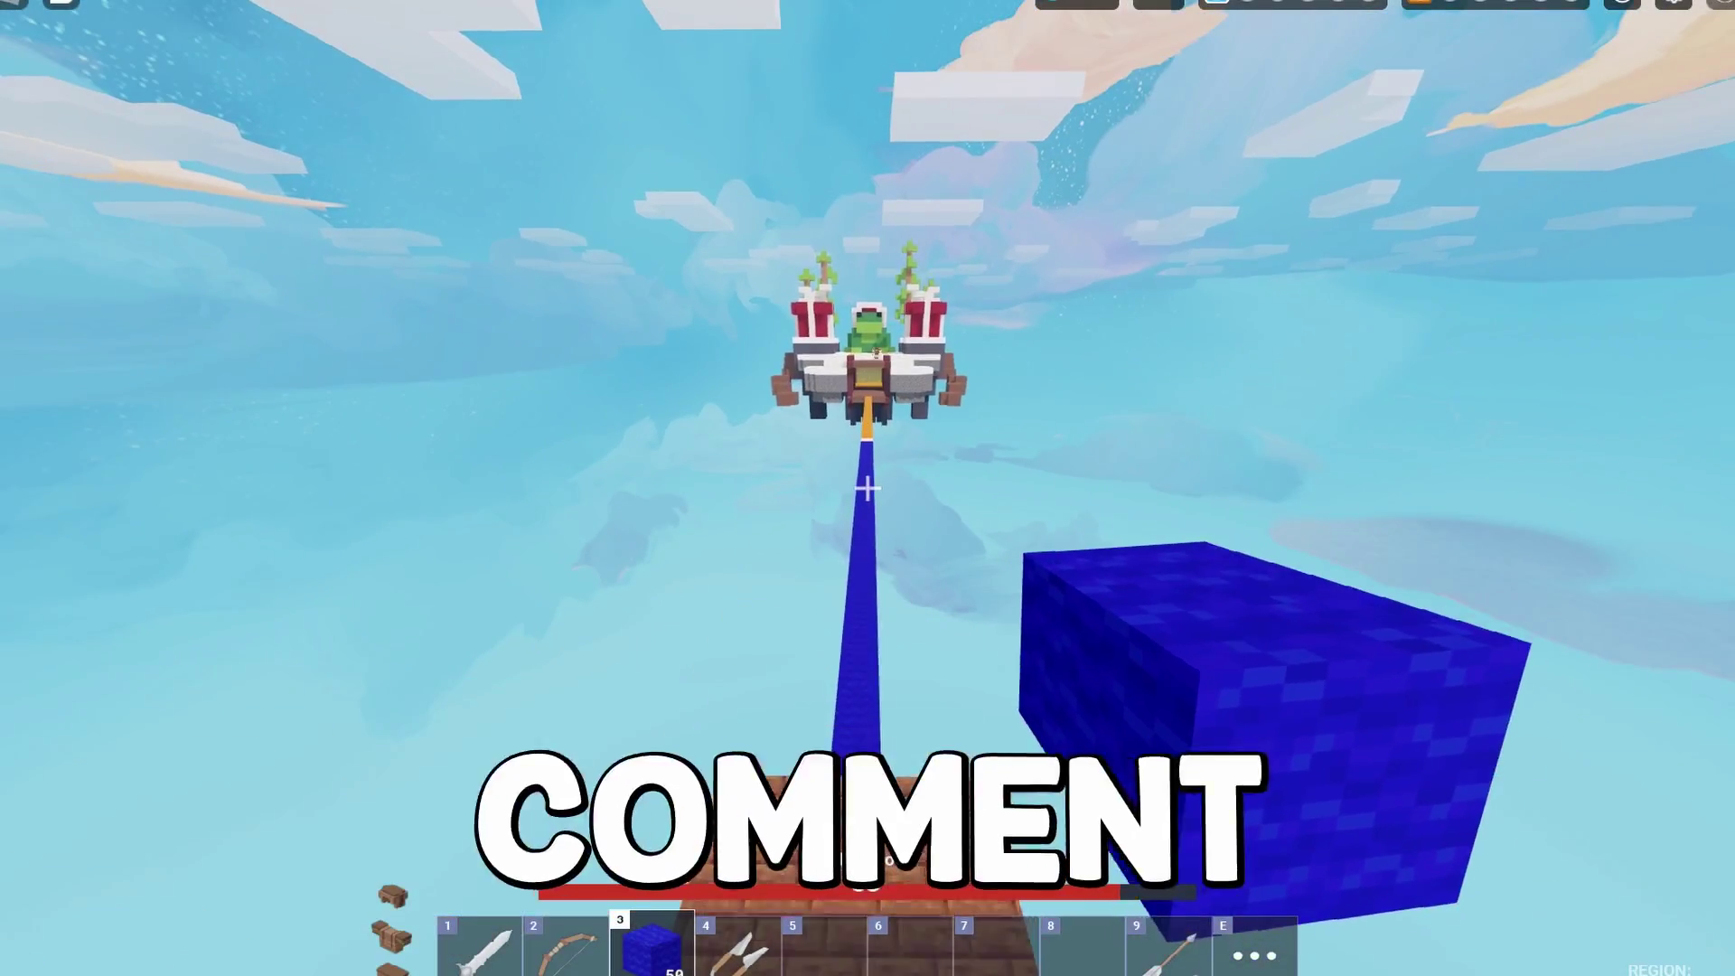
key(2)
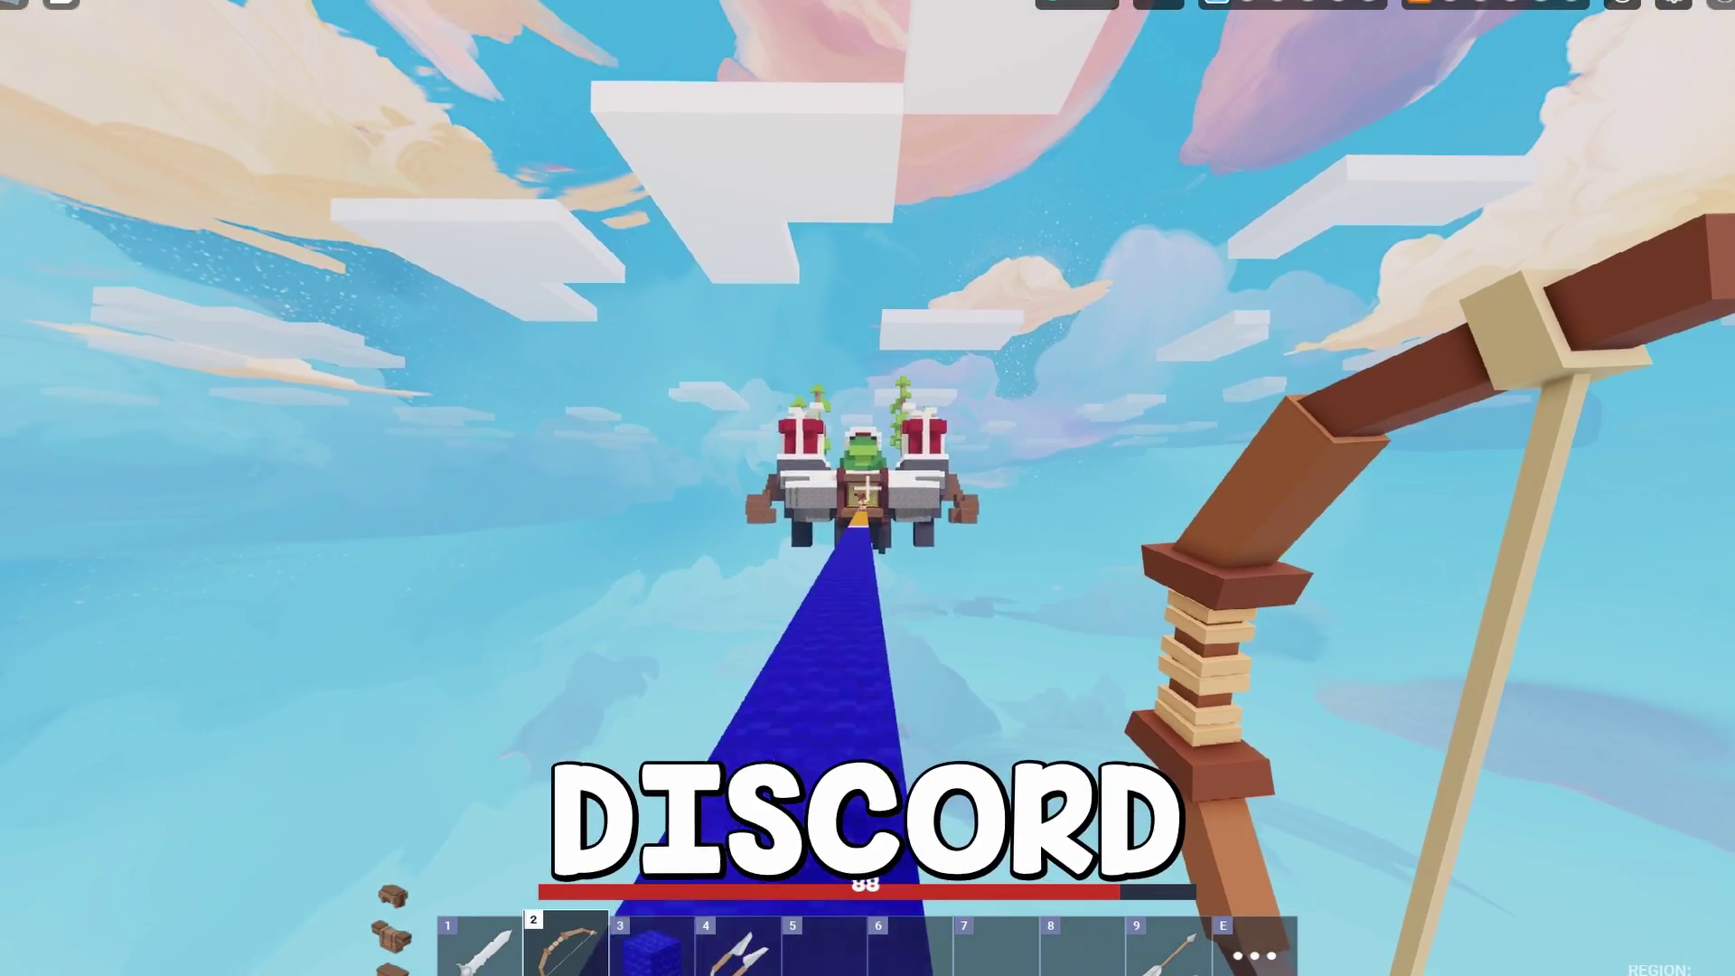
key(3)
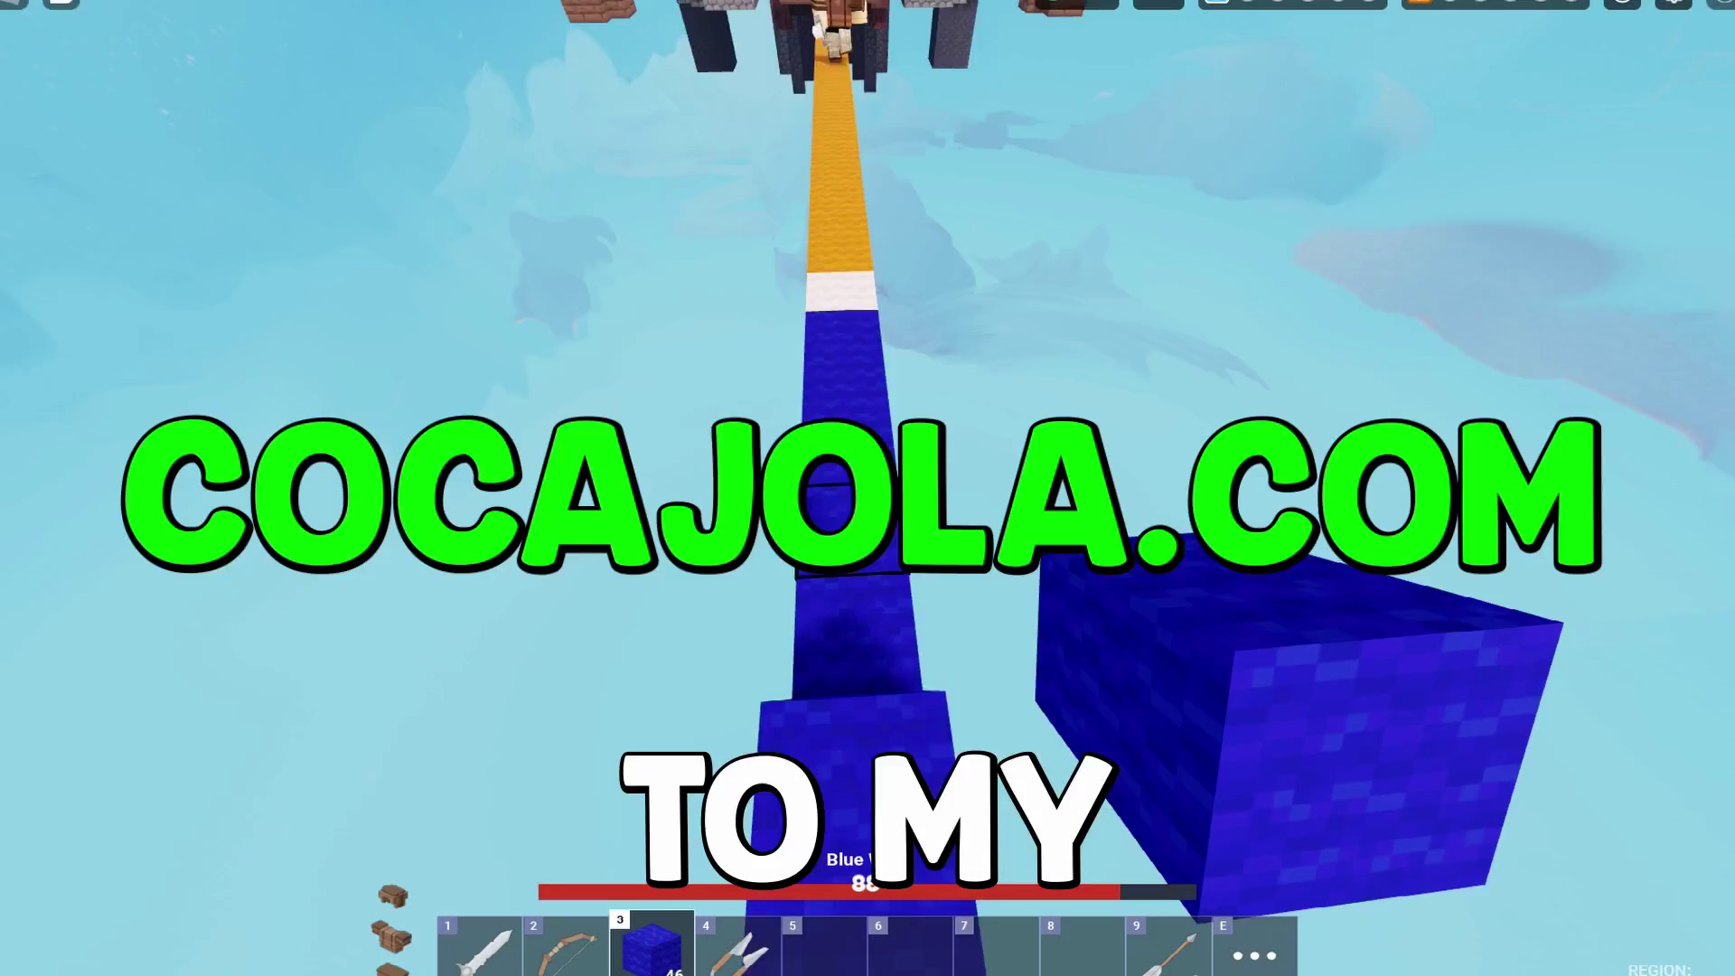
key(2)
key(1)
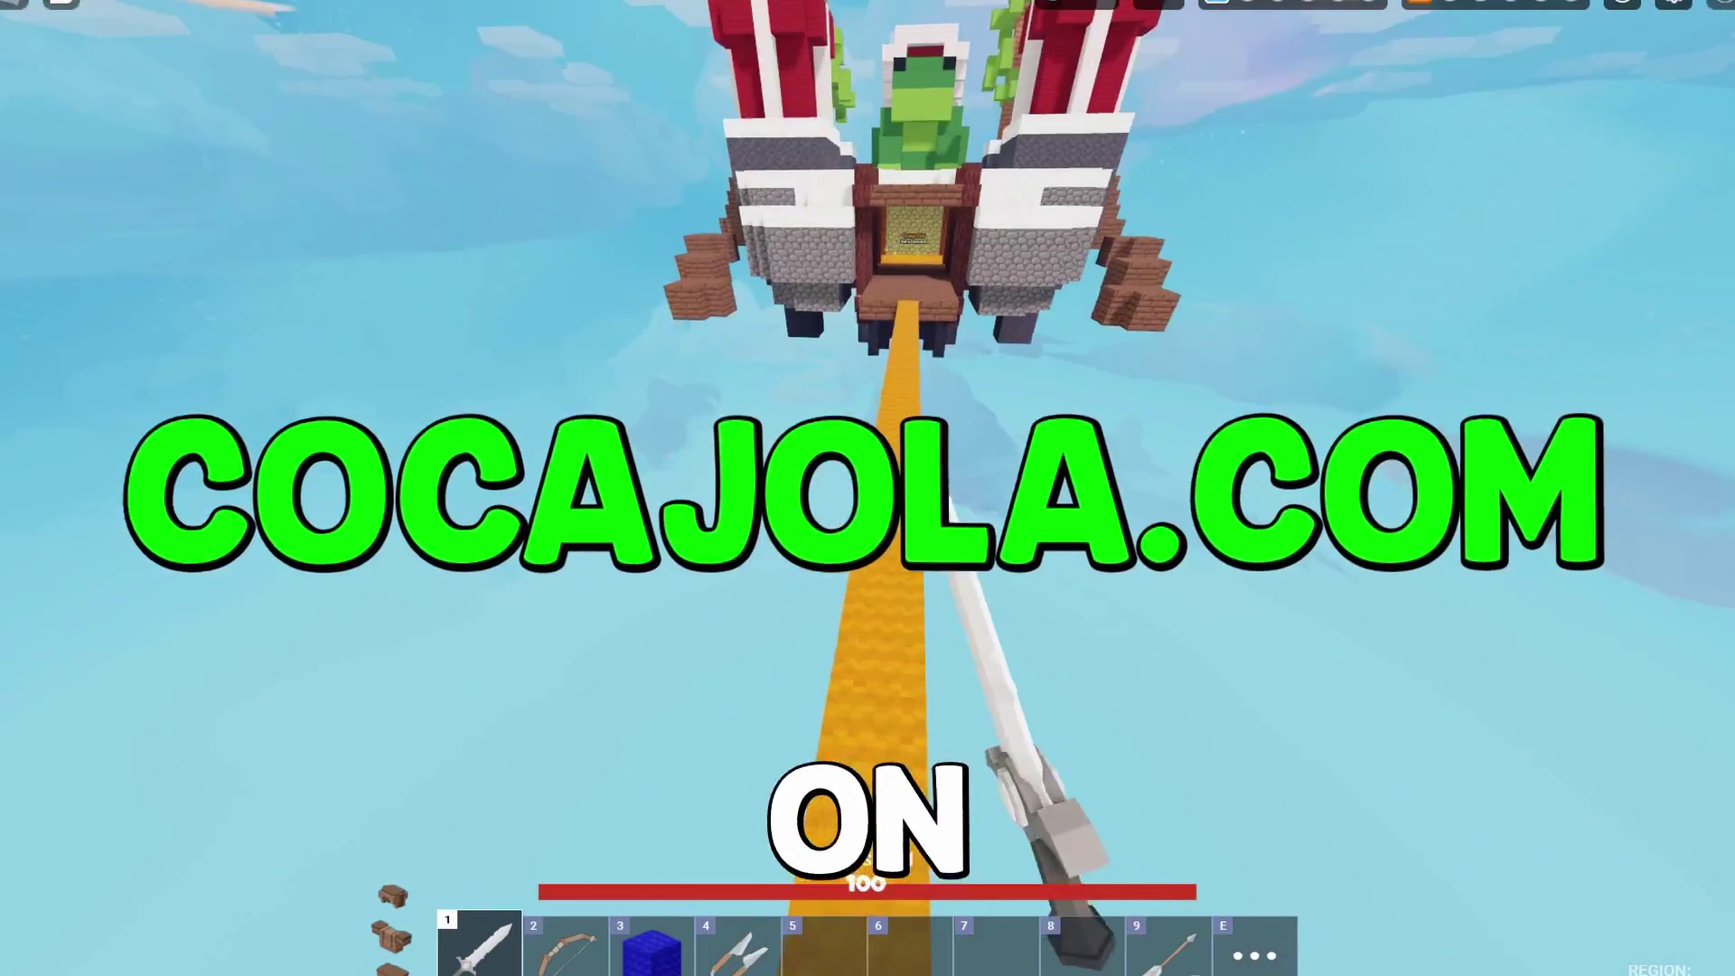
key(w)
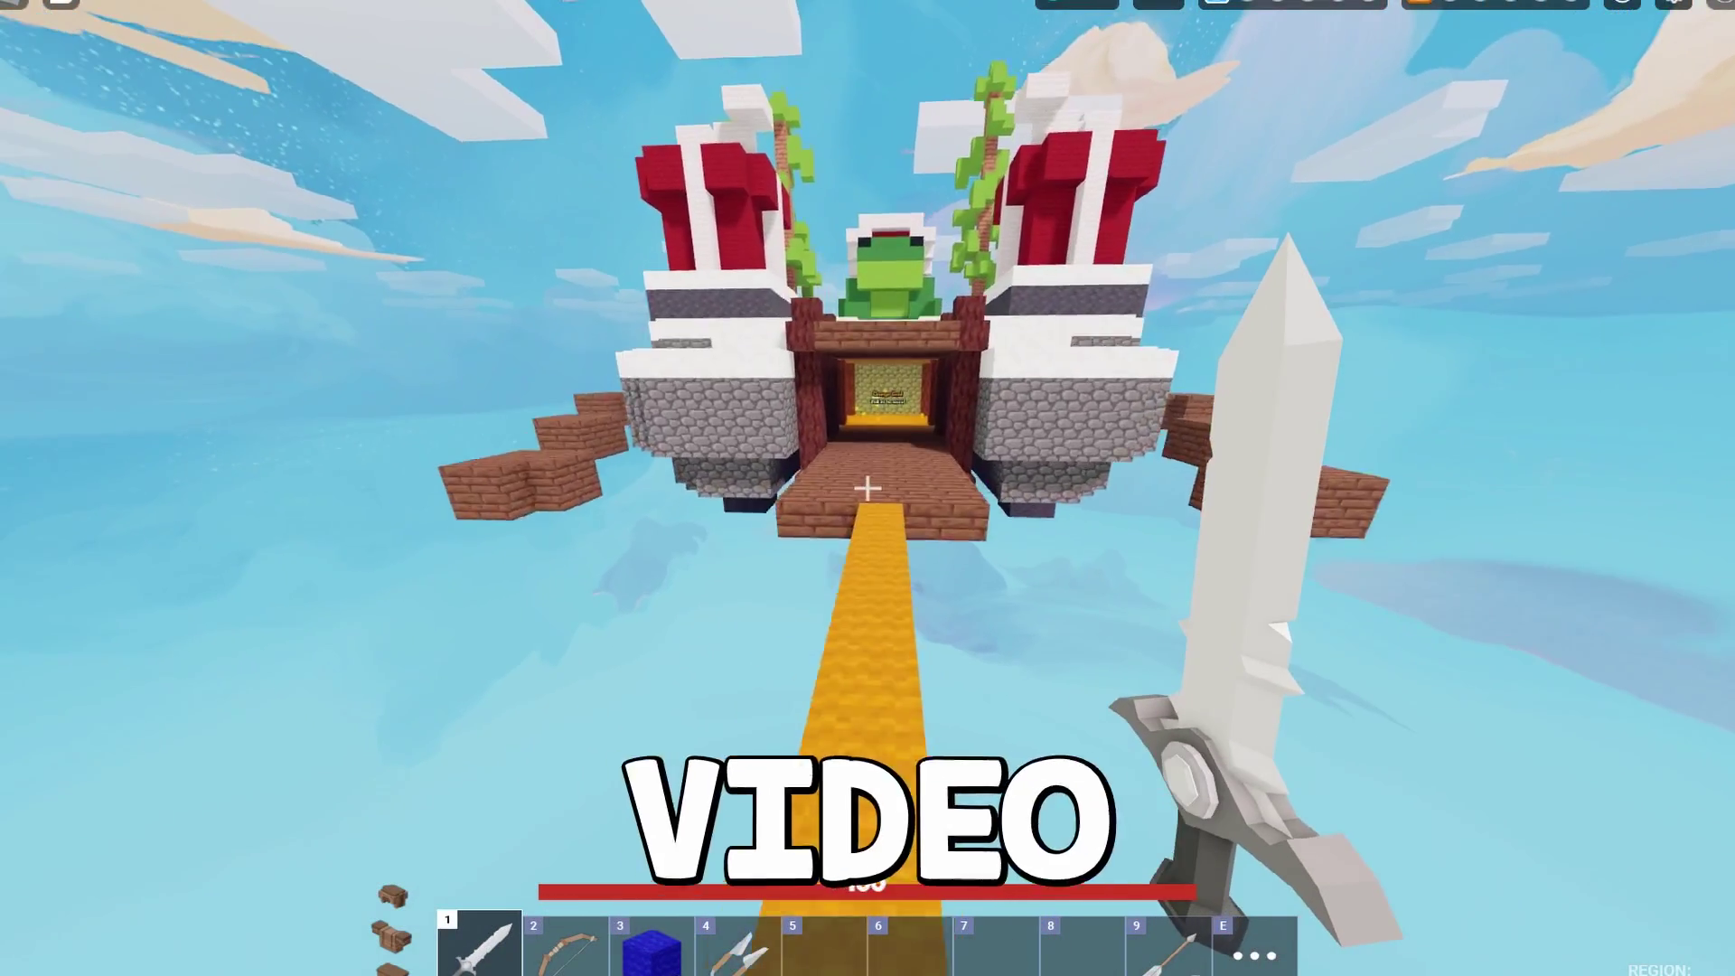
key(w)
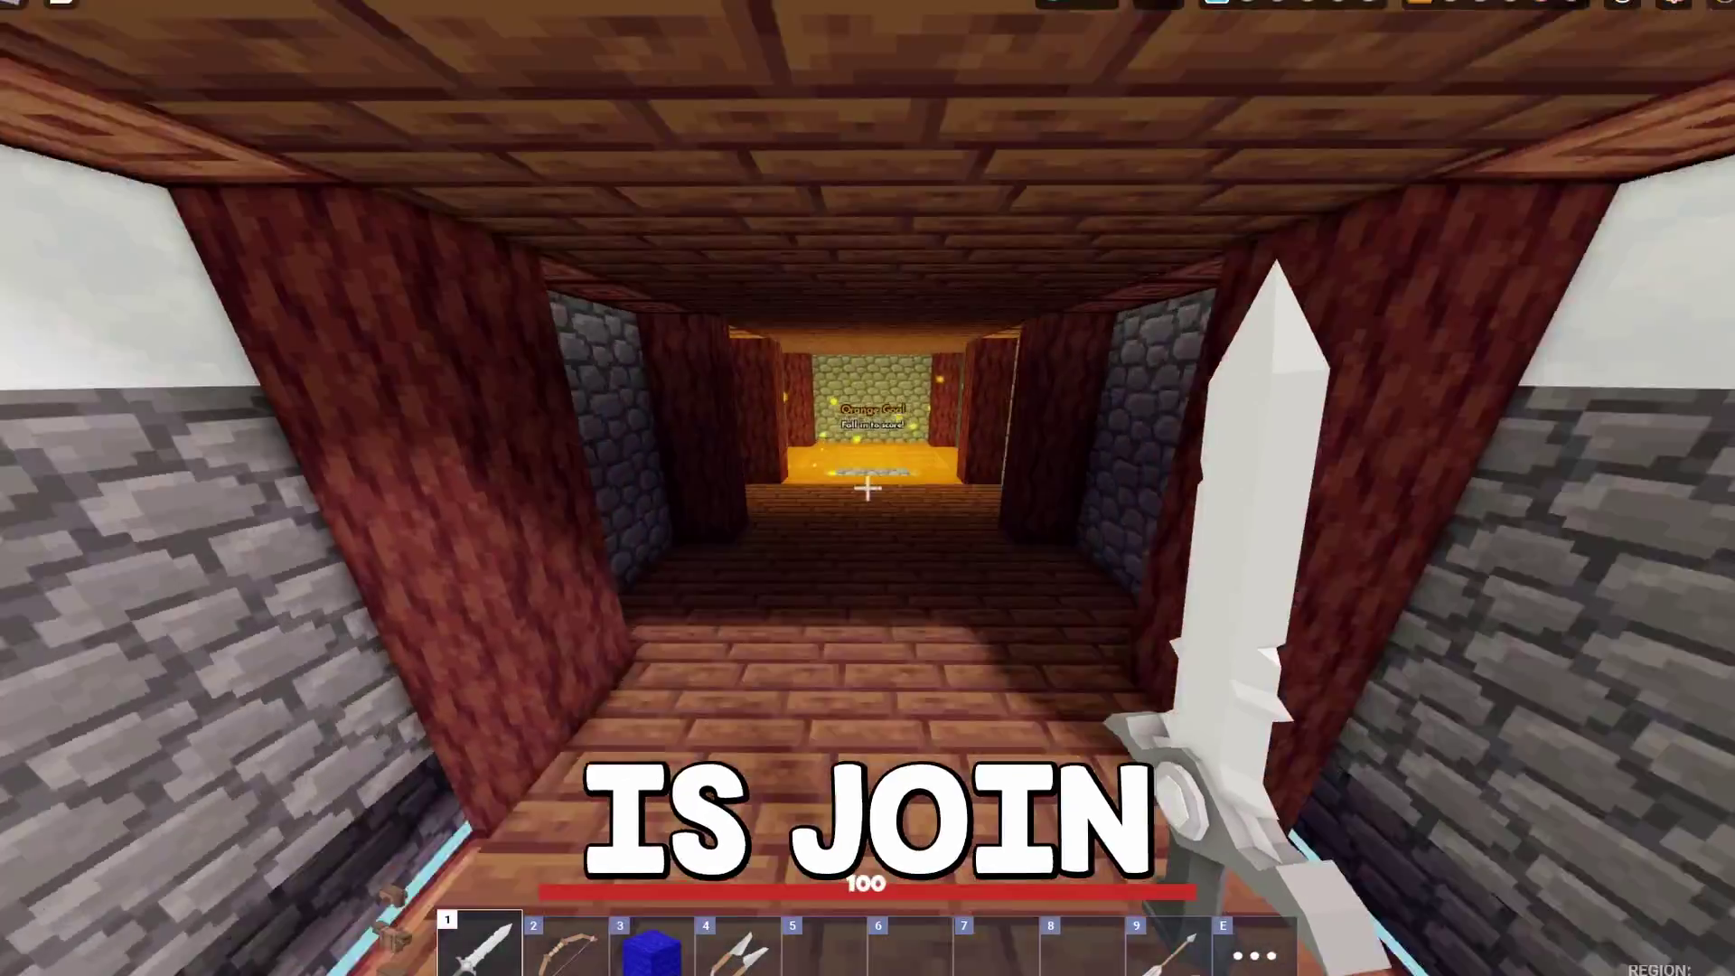
key(w)
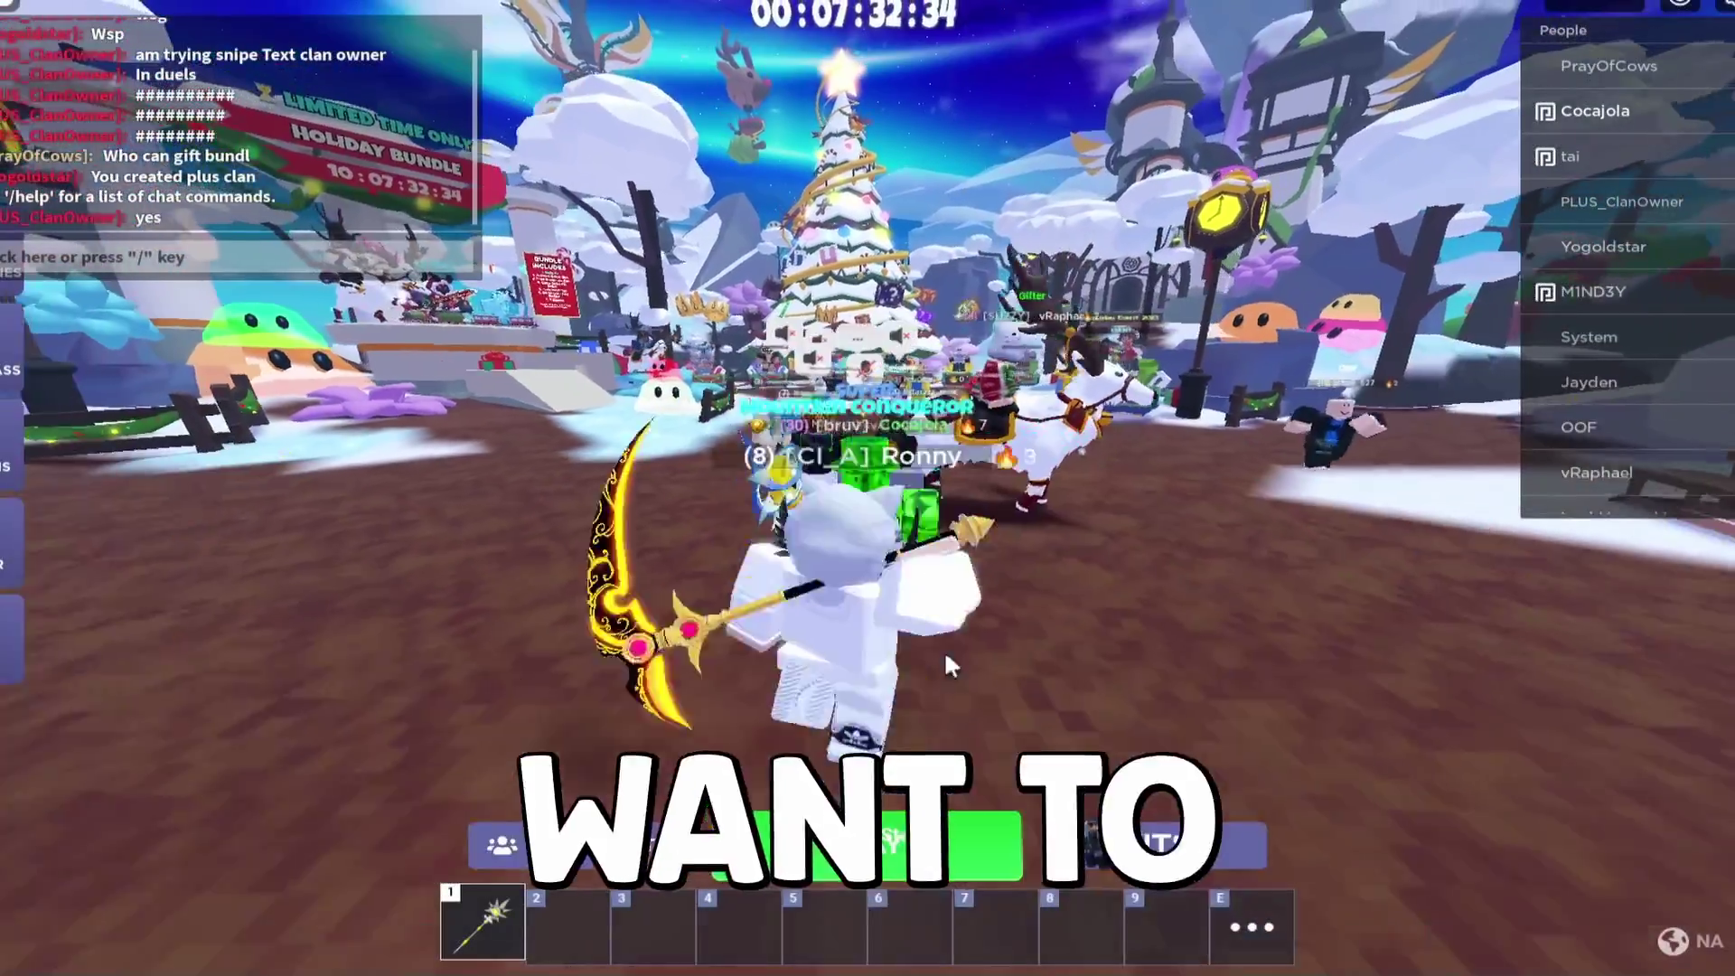
- Open the in-game settings from the lobby and switch Graphics Mode to Manual
scroll(946, 657, down, 2)
scroll(1134, 648, up, 3)
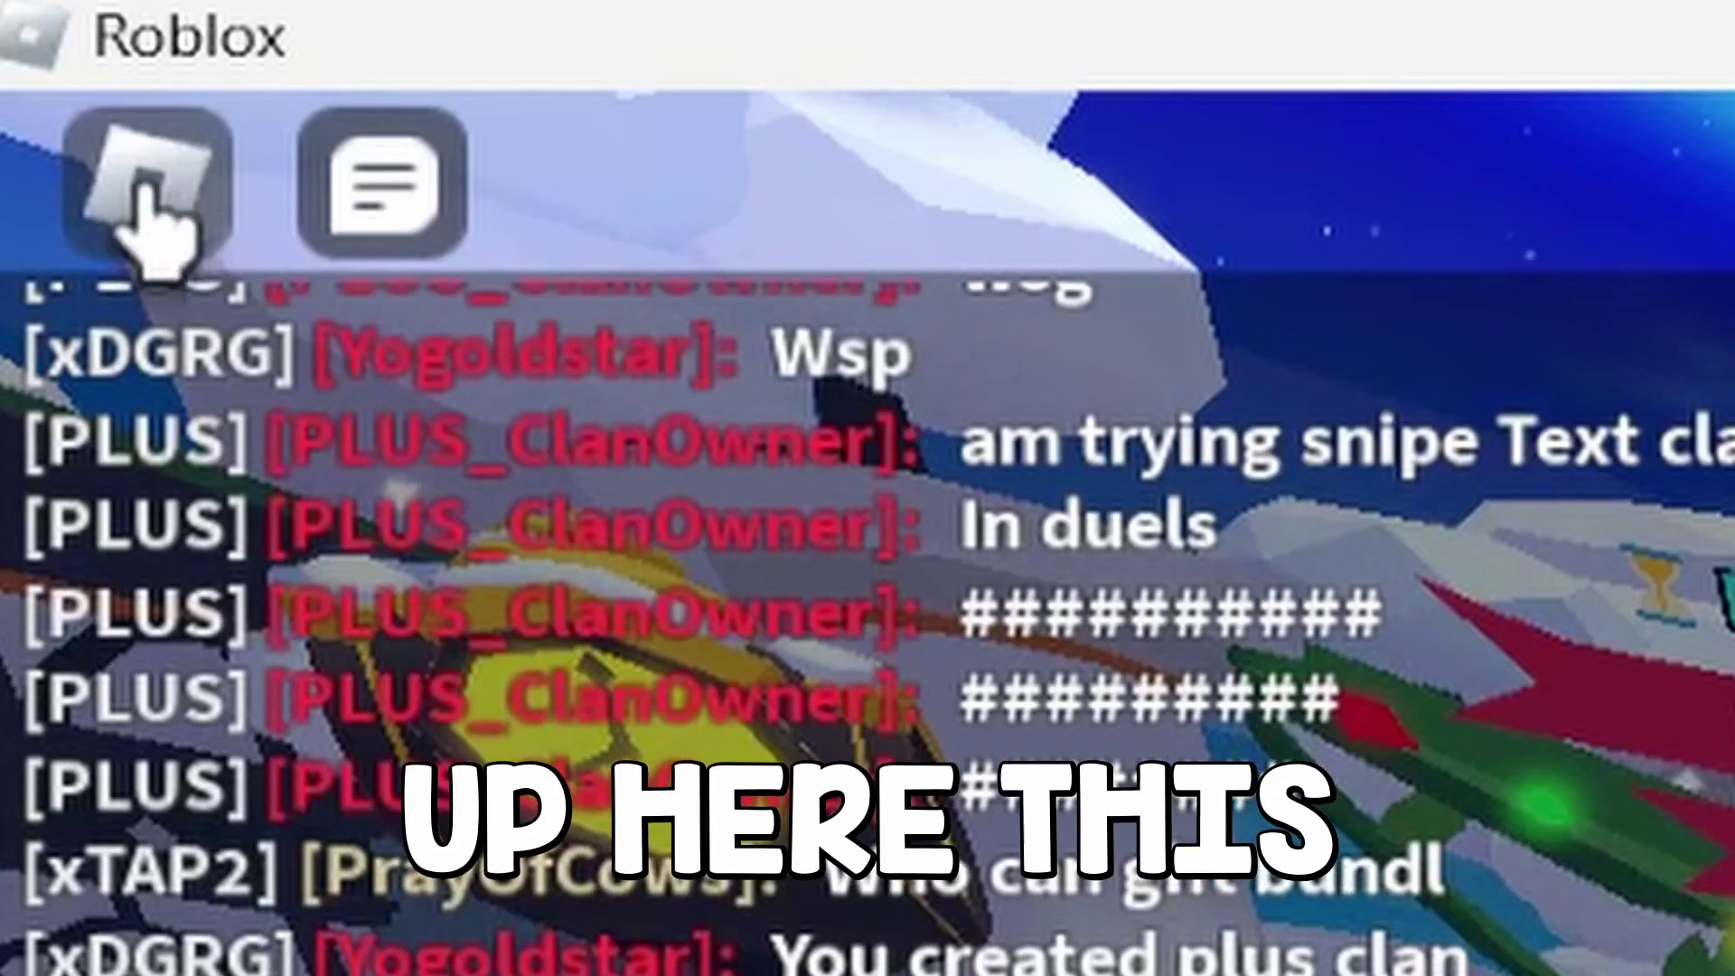
click(145, 185)
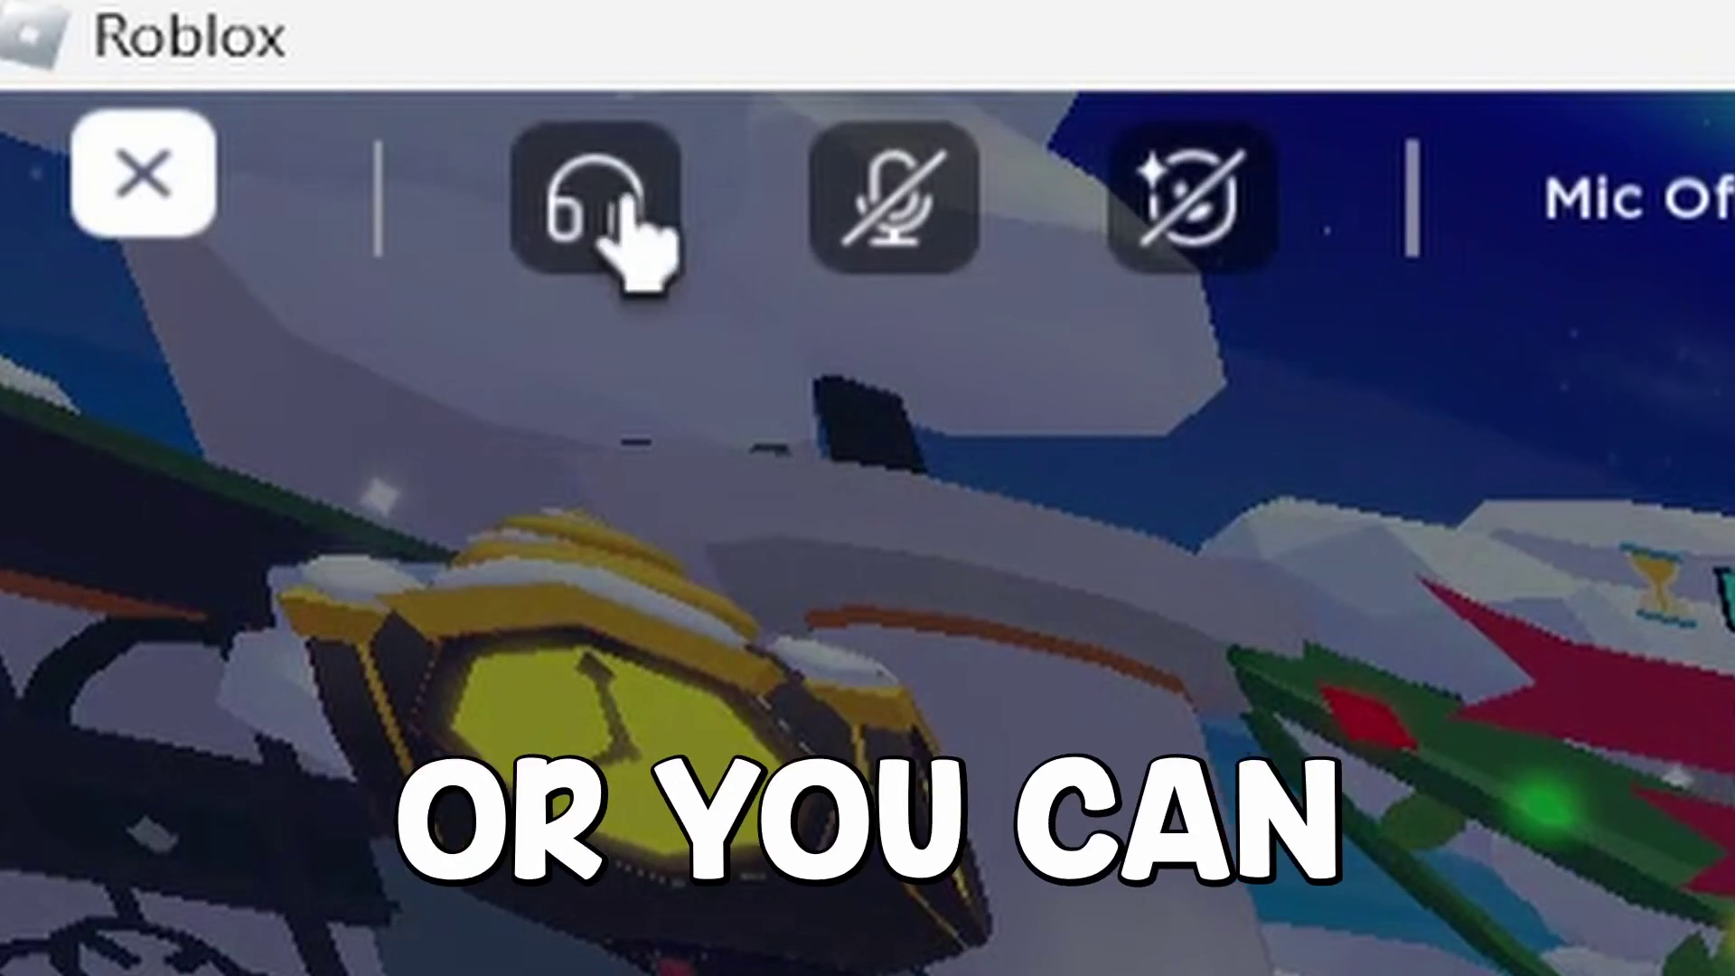
key(Escape)
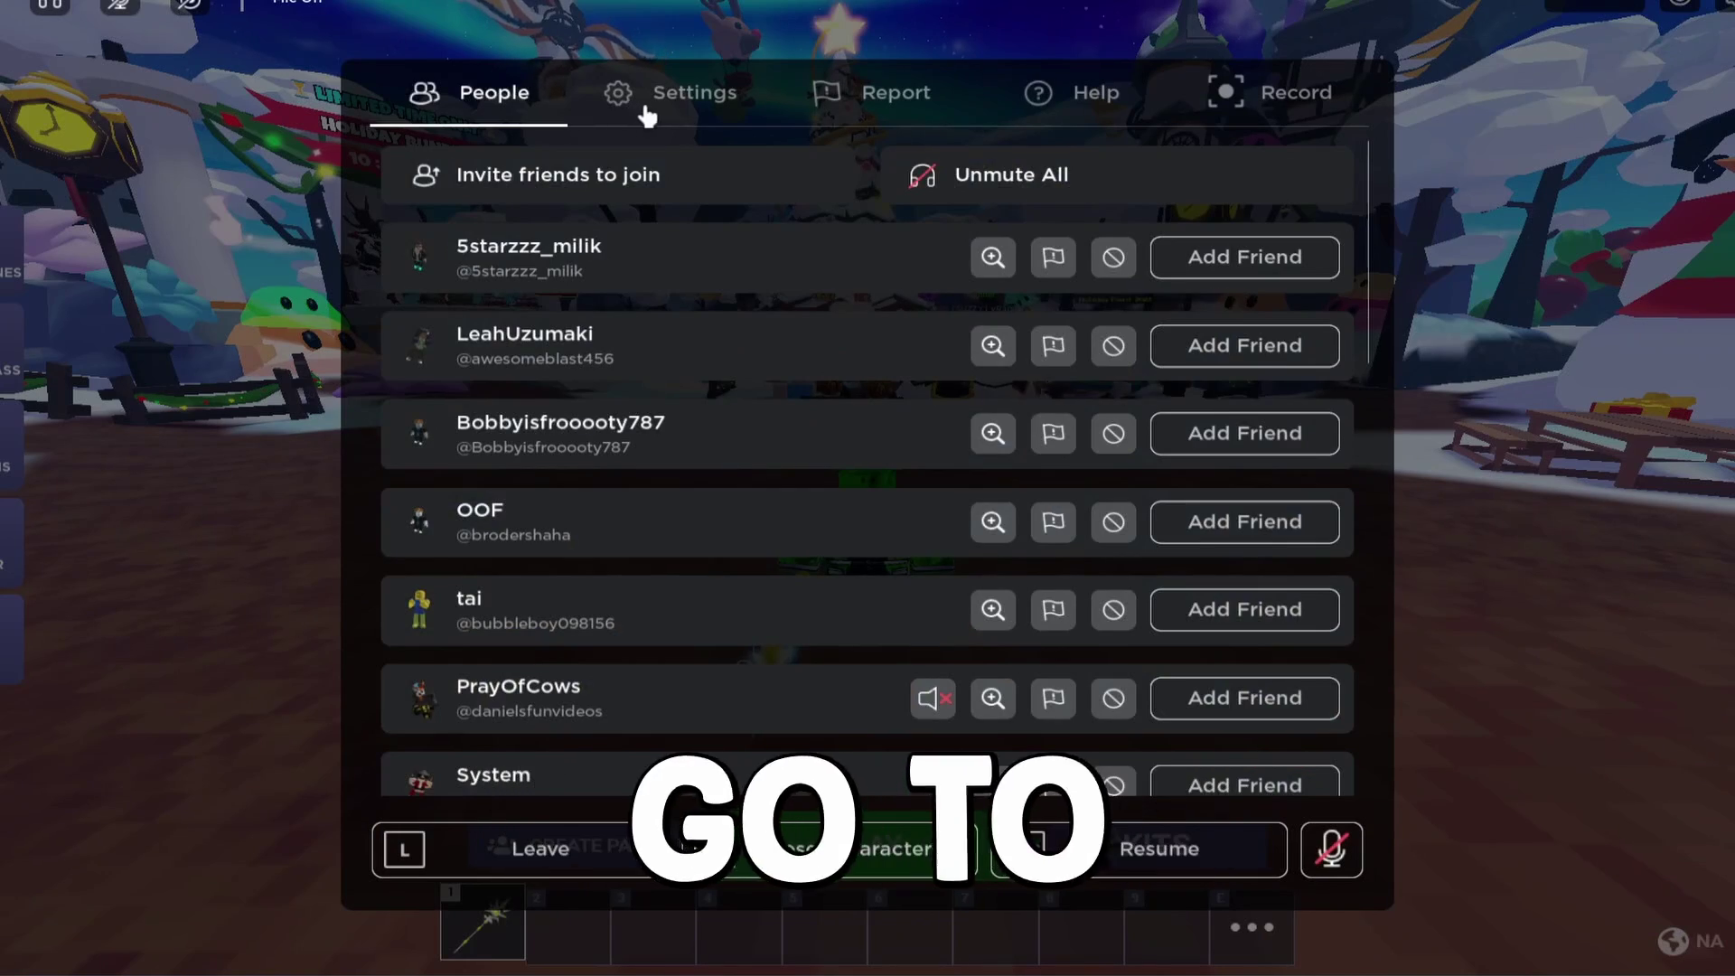
click(648, 94)
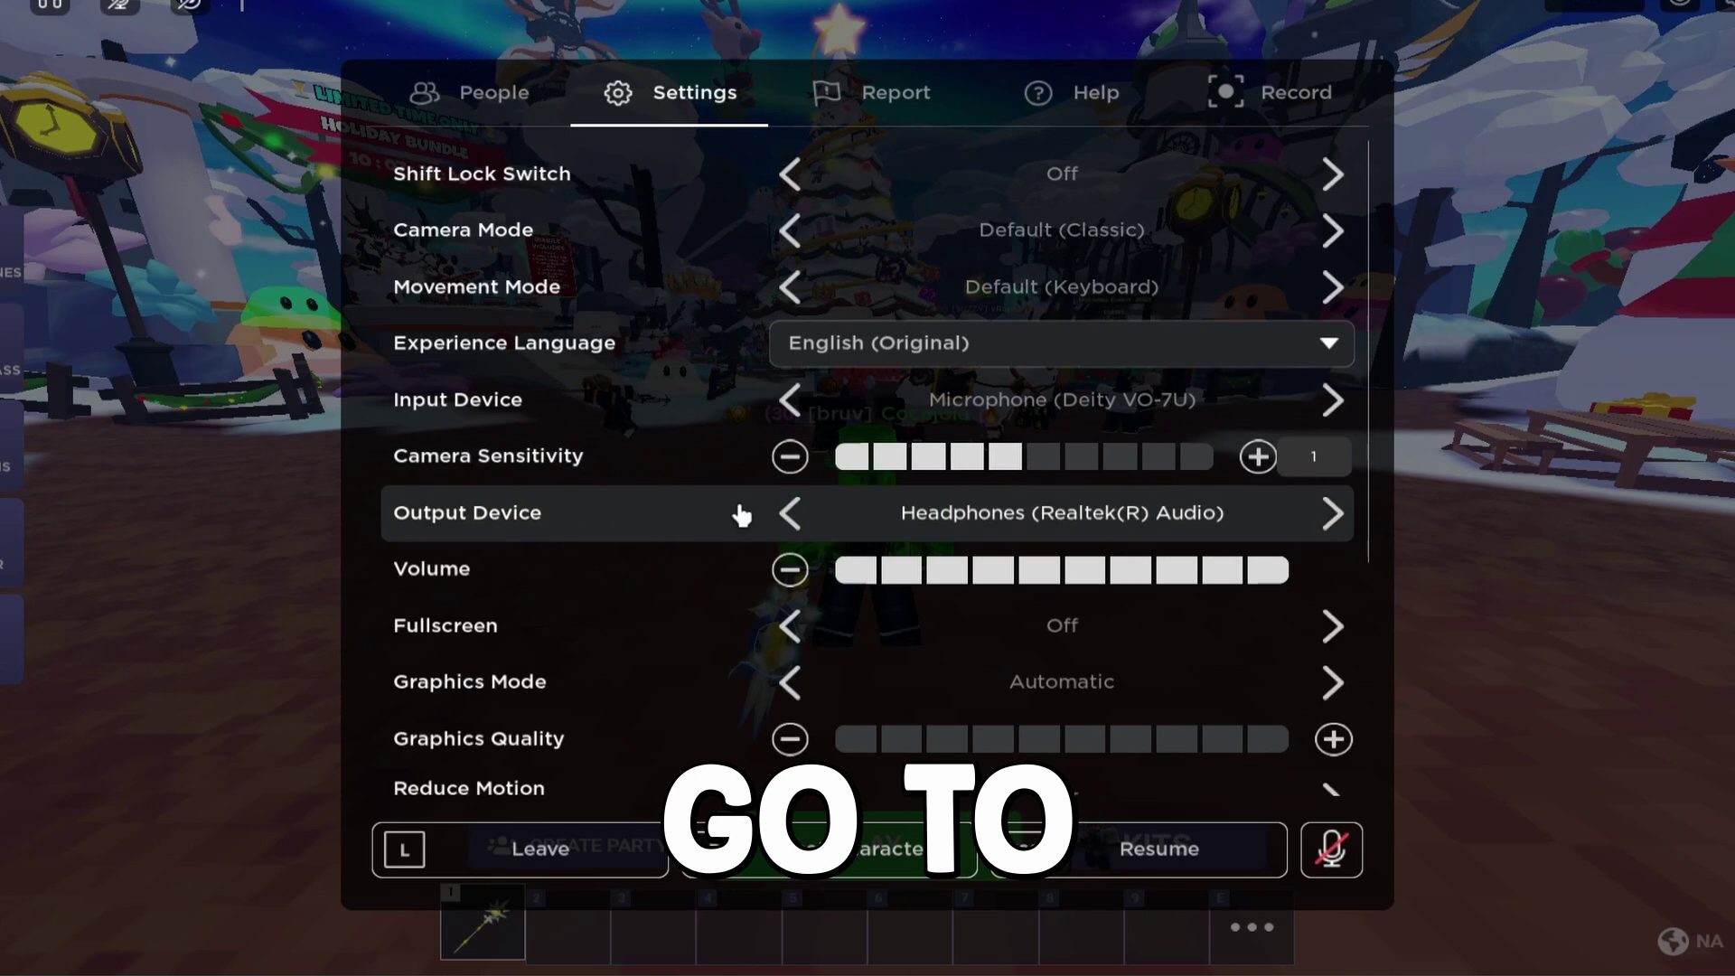
click(813, 694)
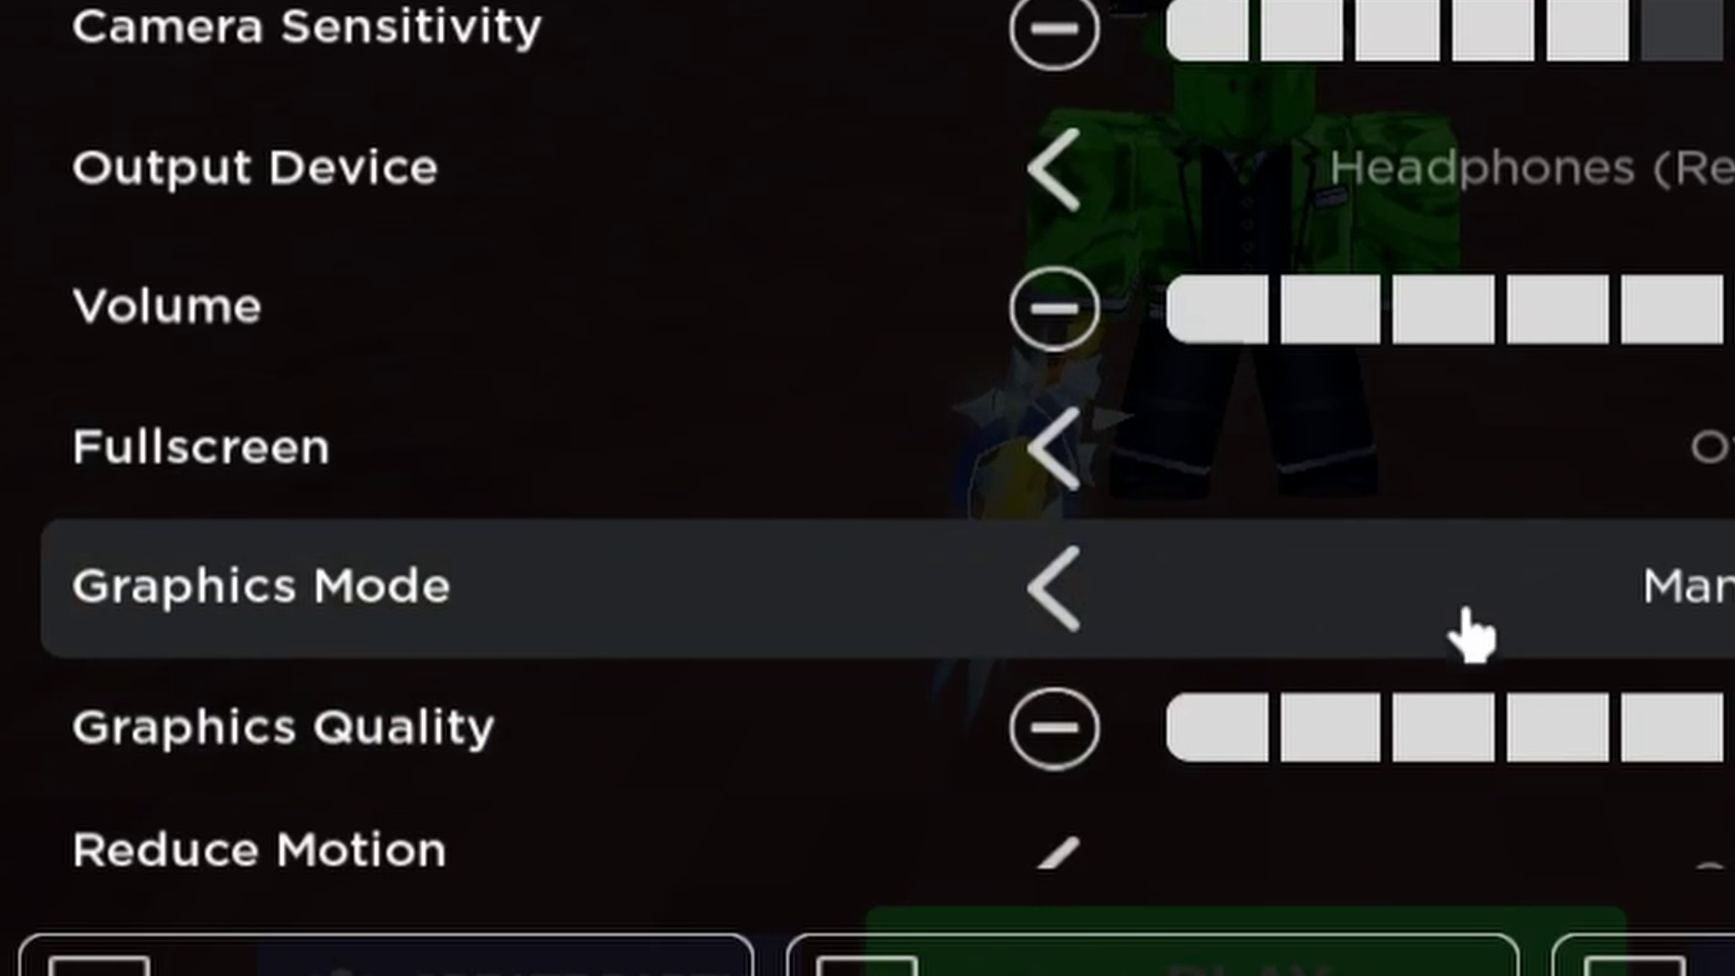
- Lower Graphics Quality to its minimum of one bar and return to the game
click(1050, 734)
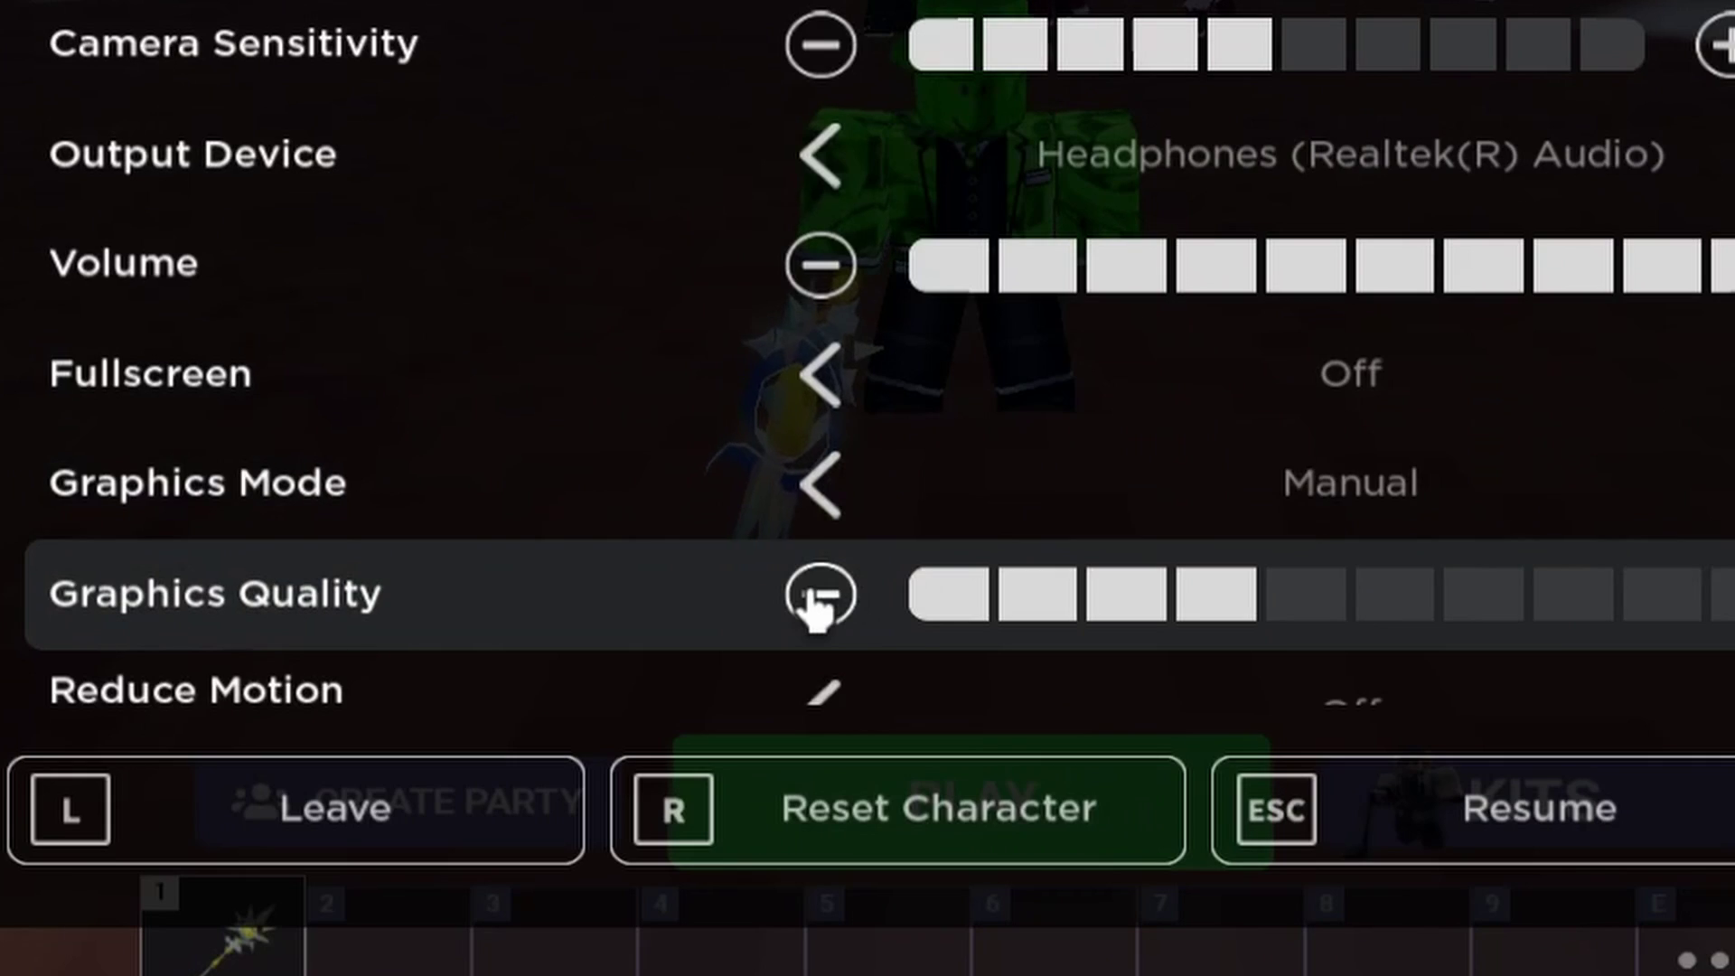
click(813, 600)
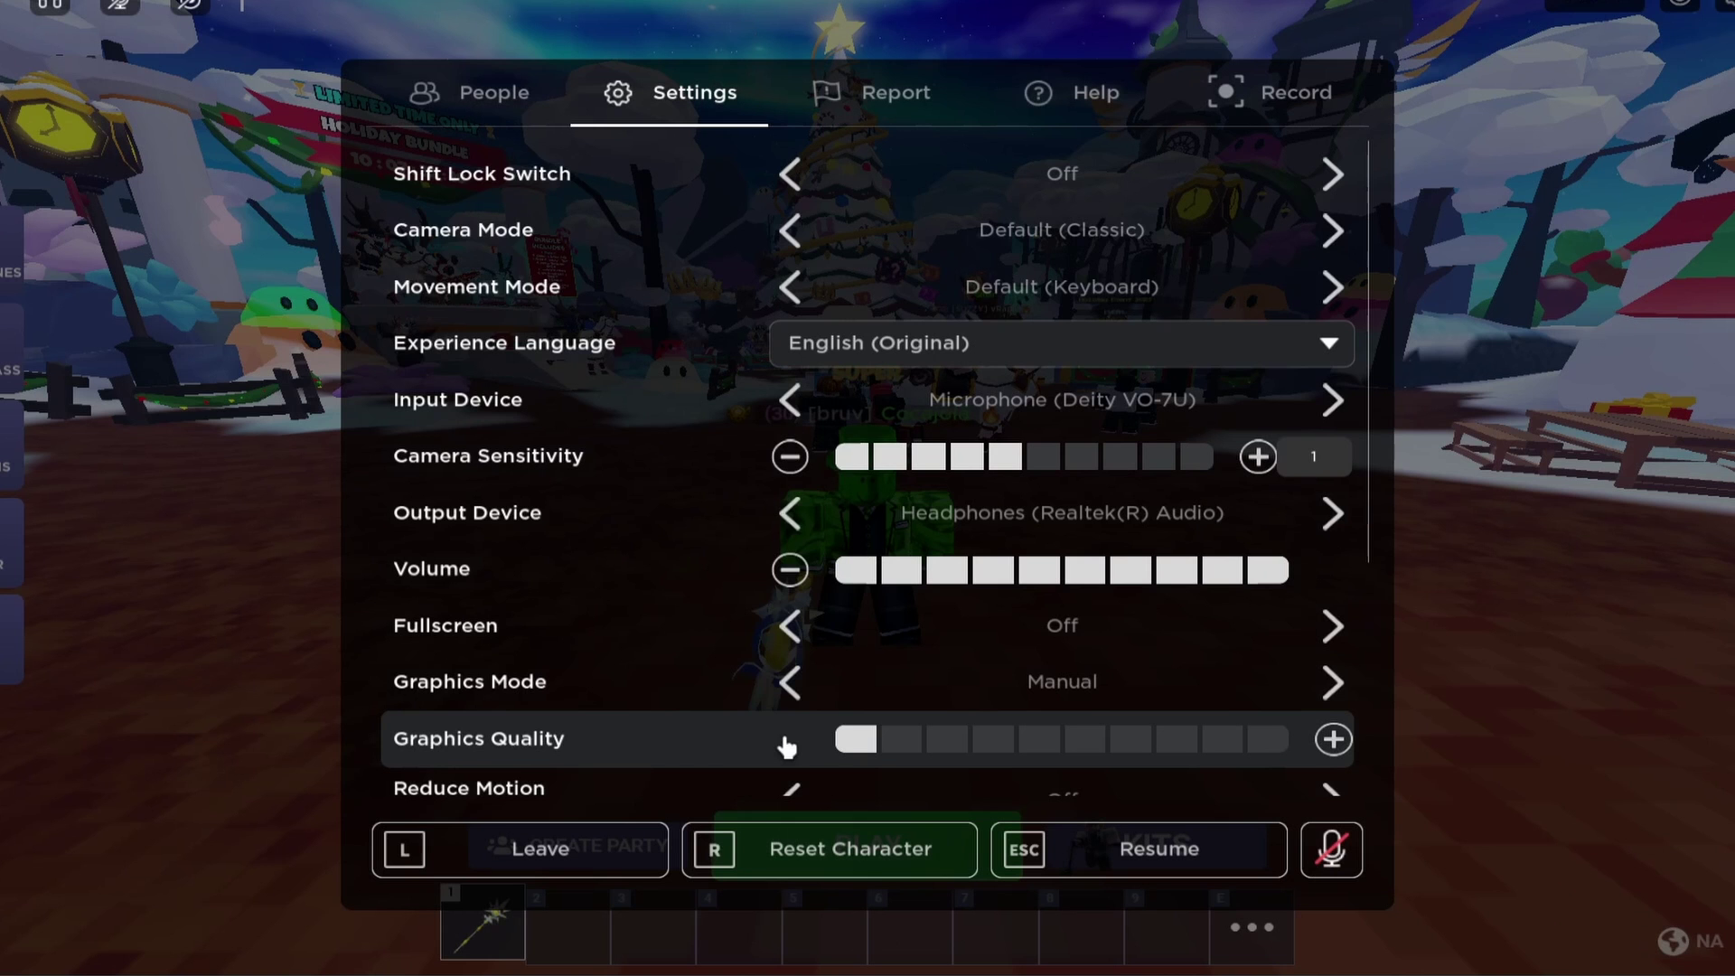
click(902, 743)
click(859, 741)
scroll(858, 723, down, 1)
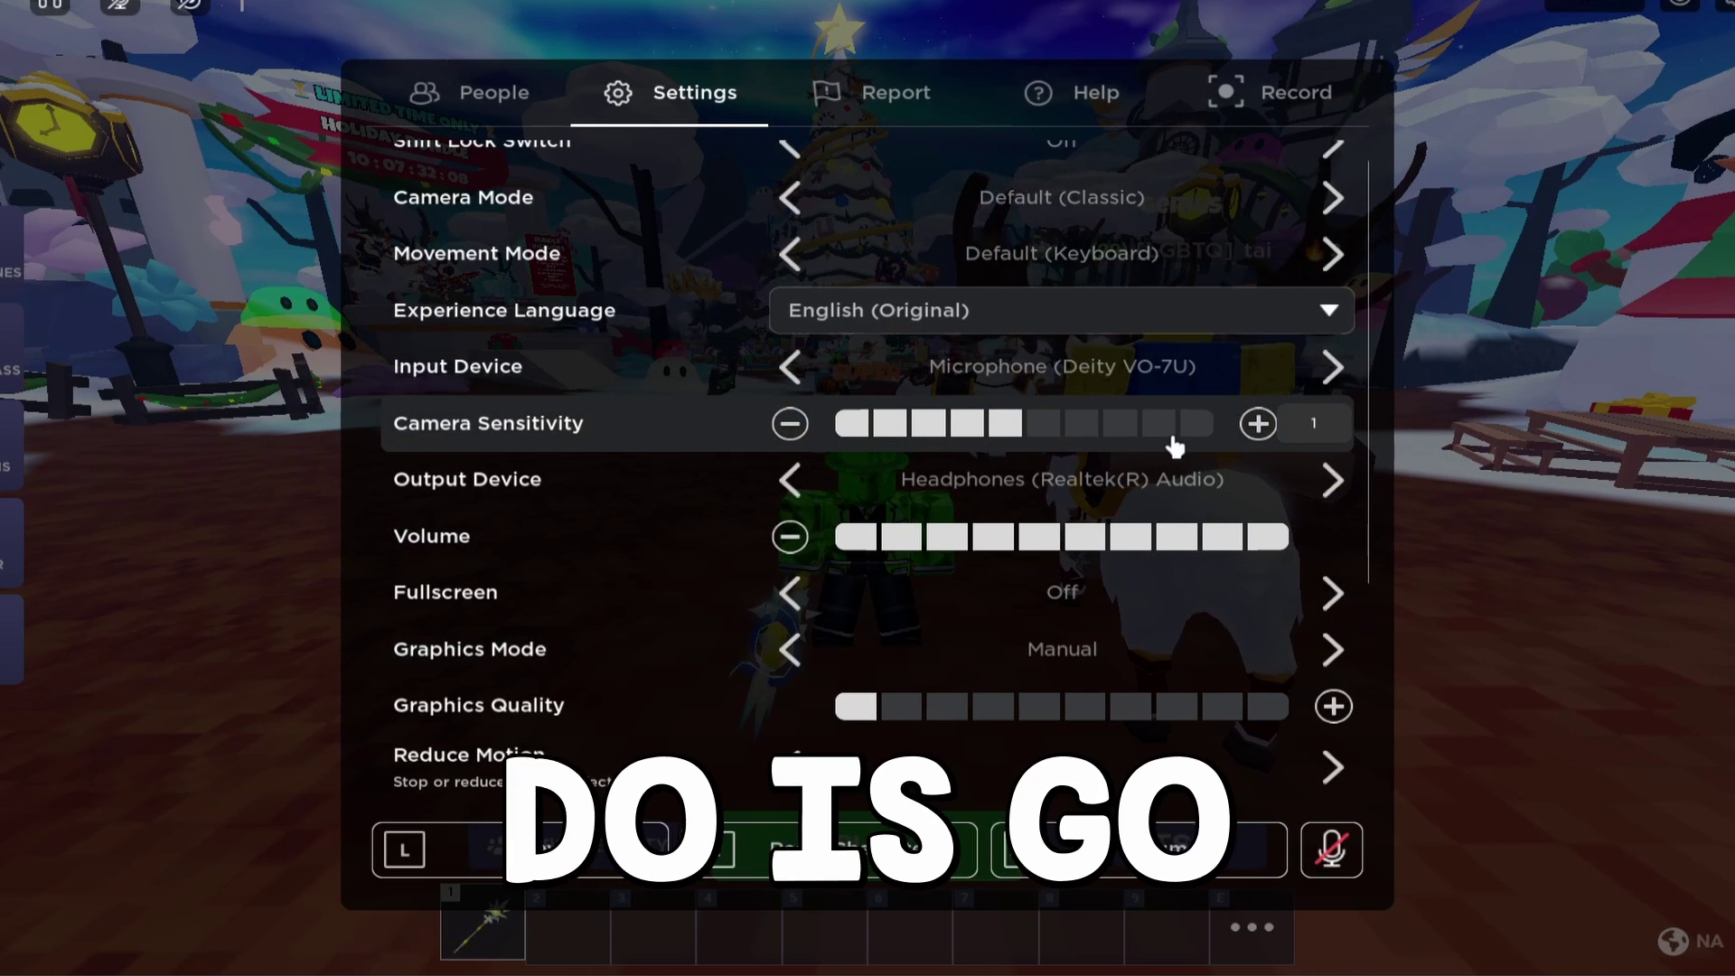
scroll(1027, 244, up, 1)
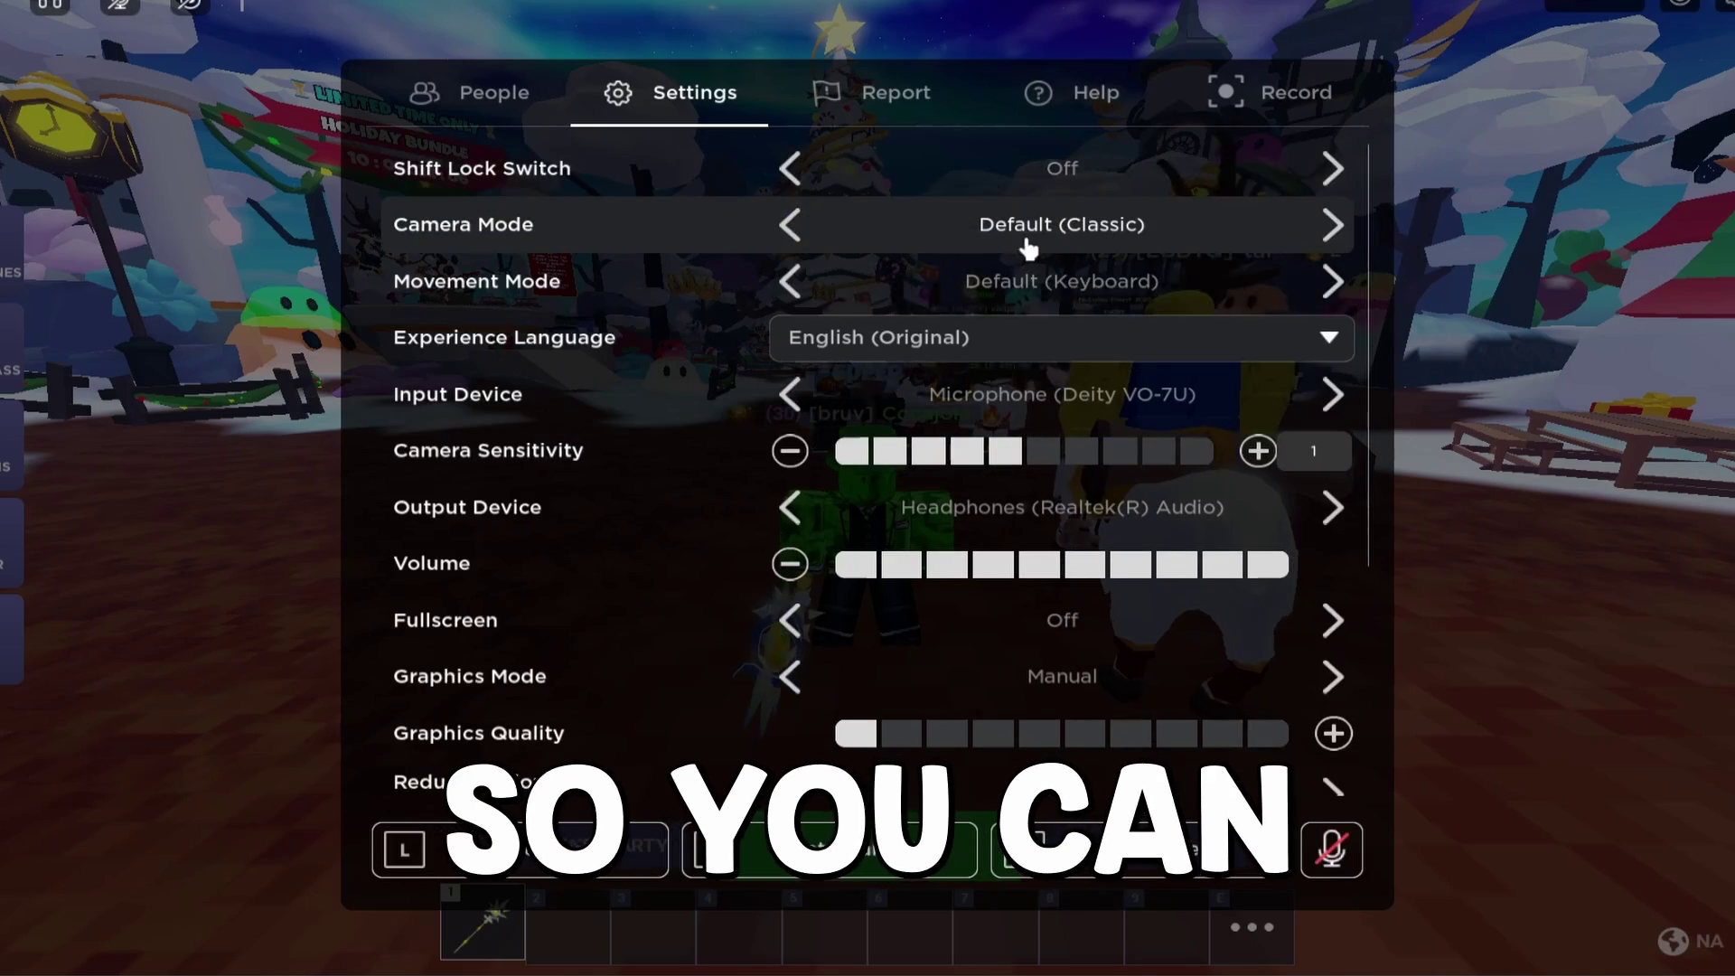
key(Escape)
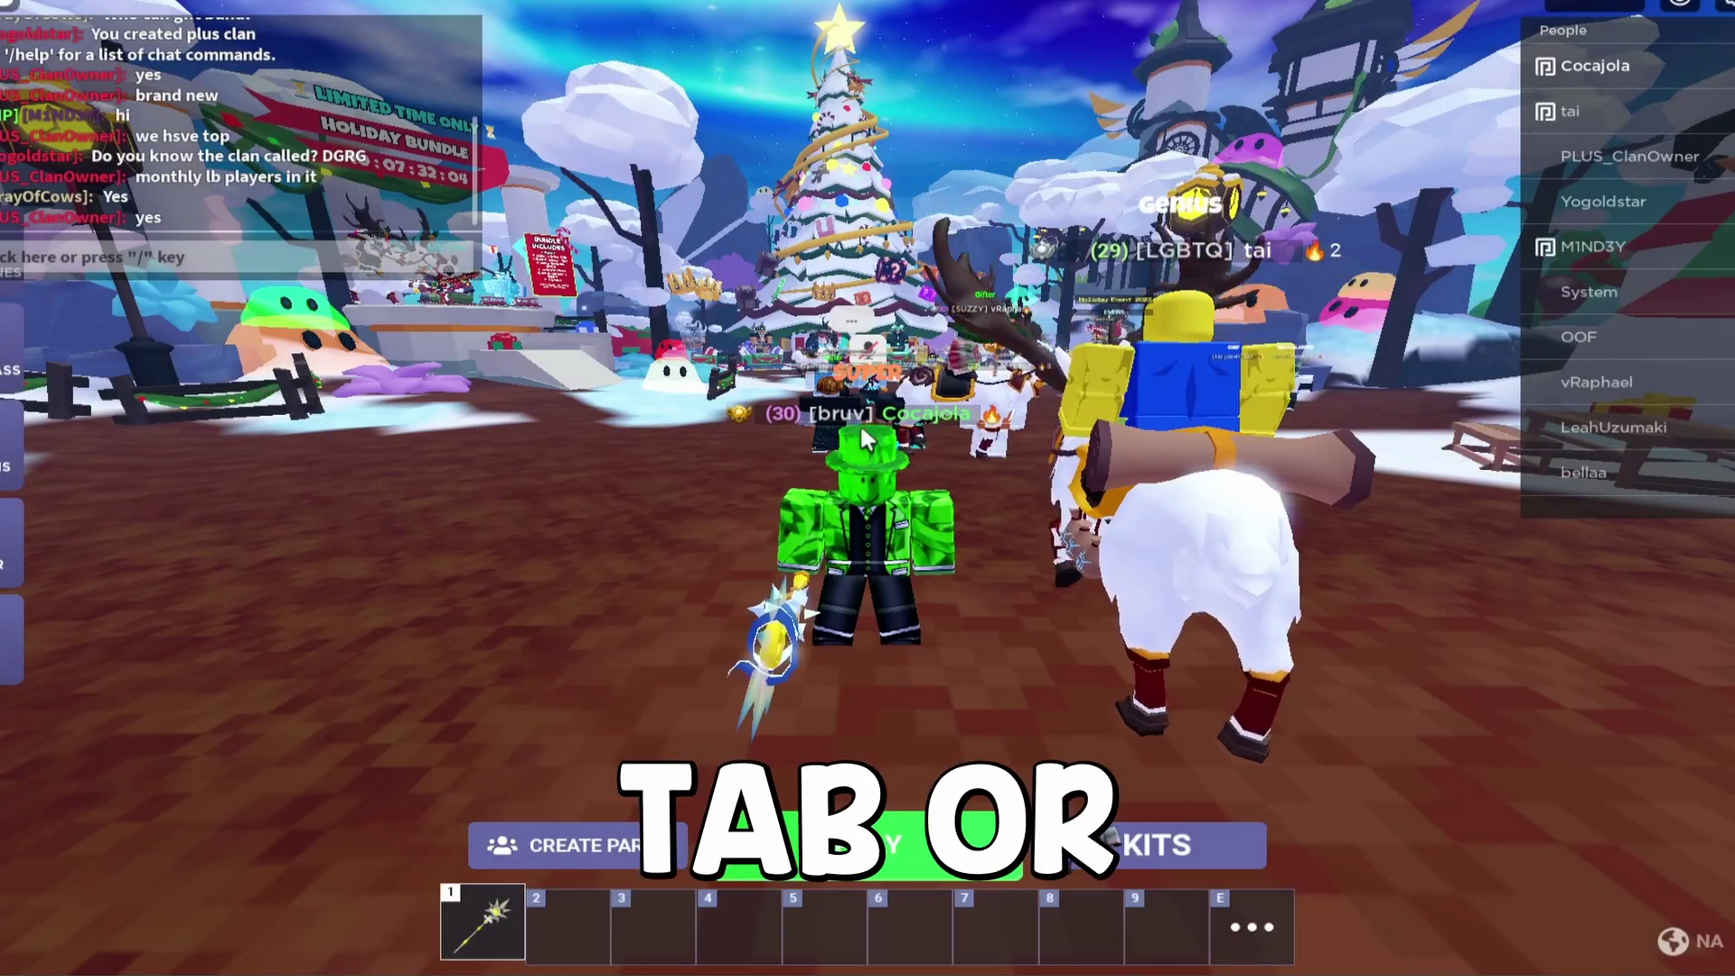
- Leave the Roblox experience and confirm leaving
key(Escape)
click(645, 863)
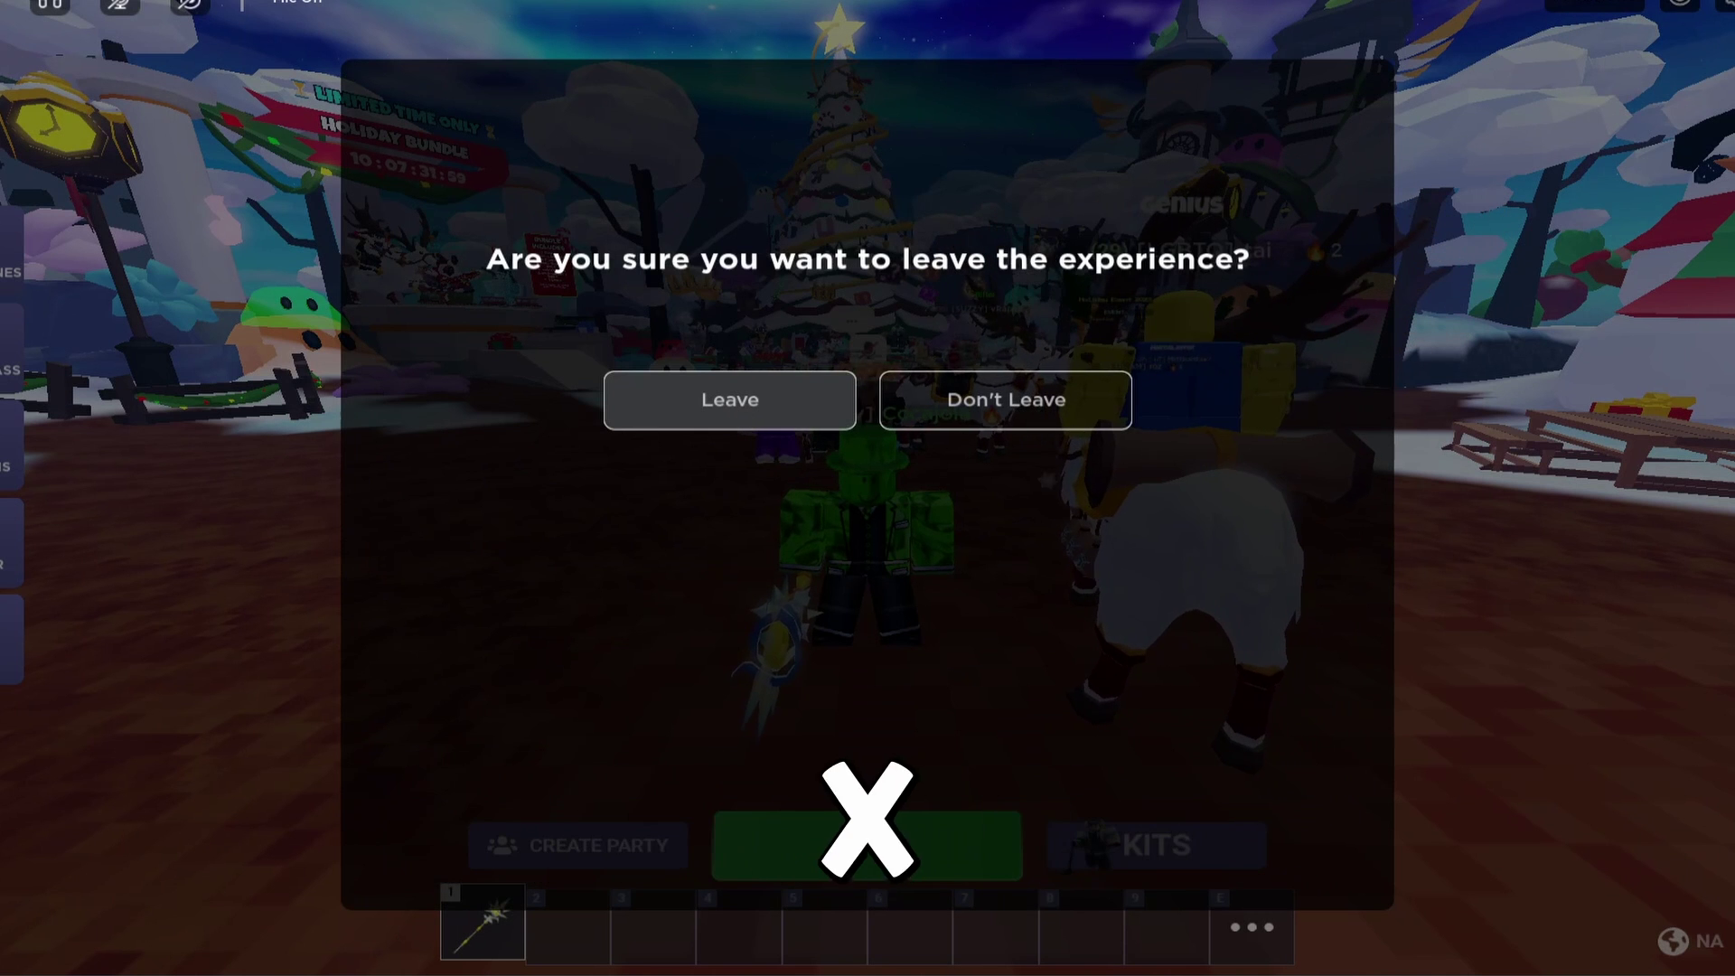
key(Return)
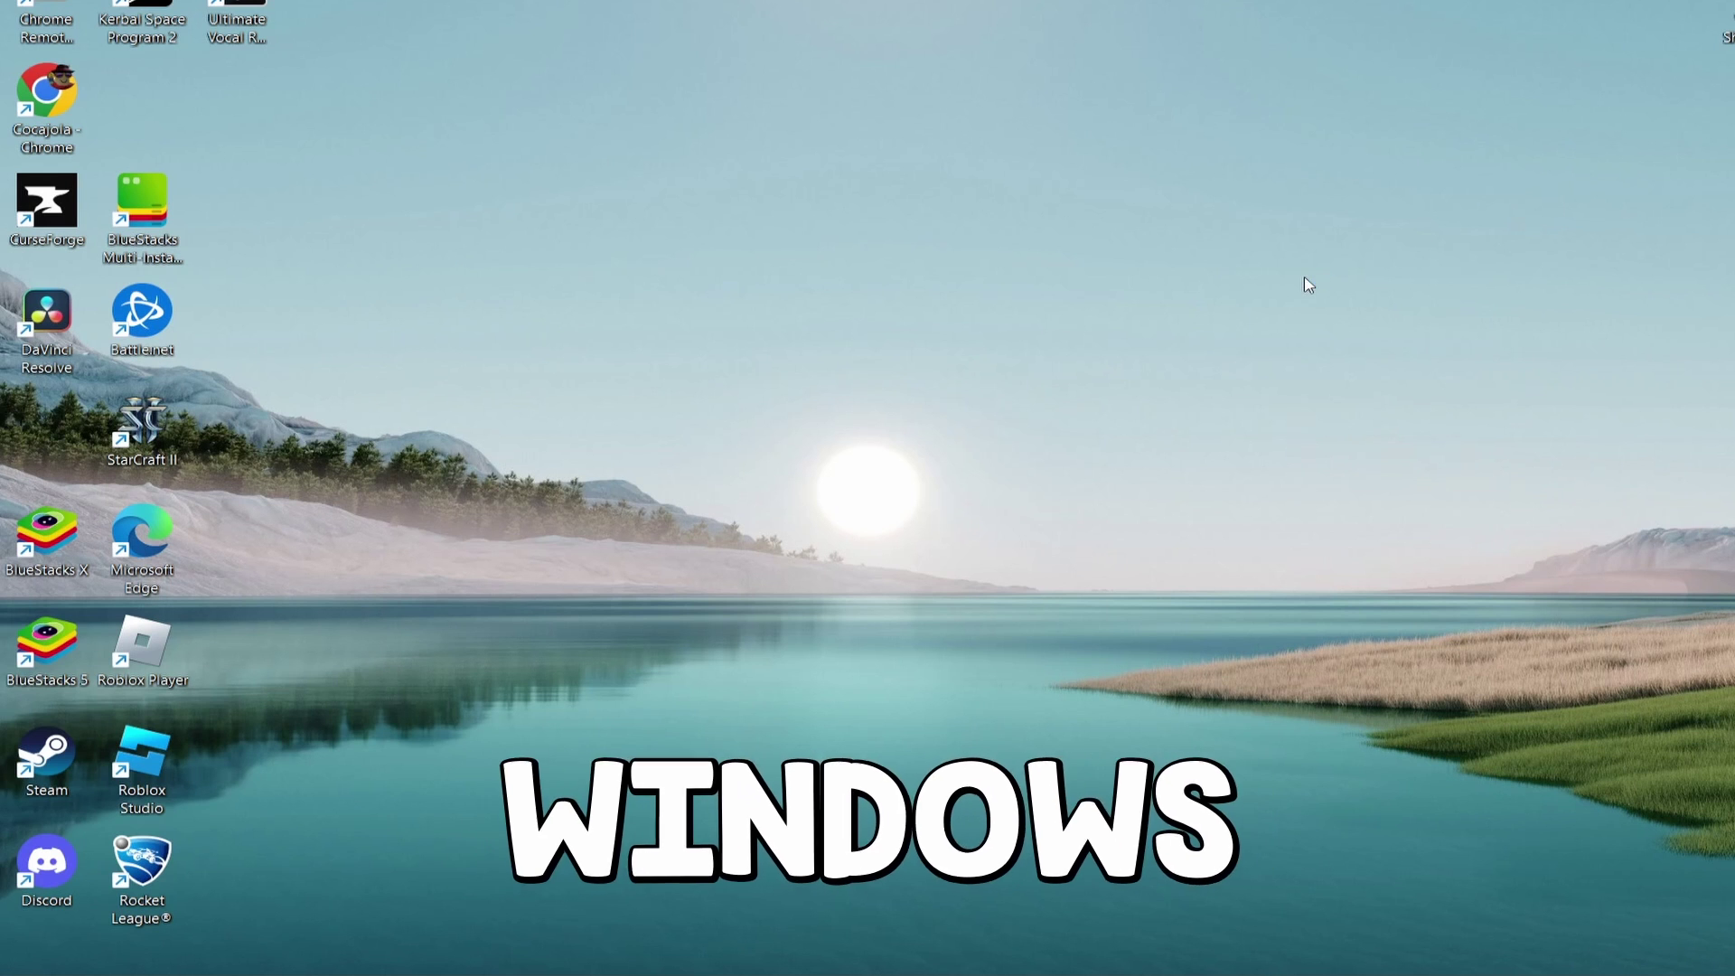
- Open the Windows temporary files folder by running %temp% from the Run dialog
key(super+r)
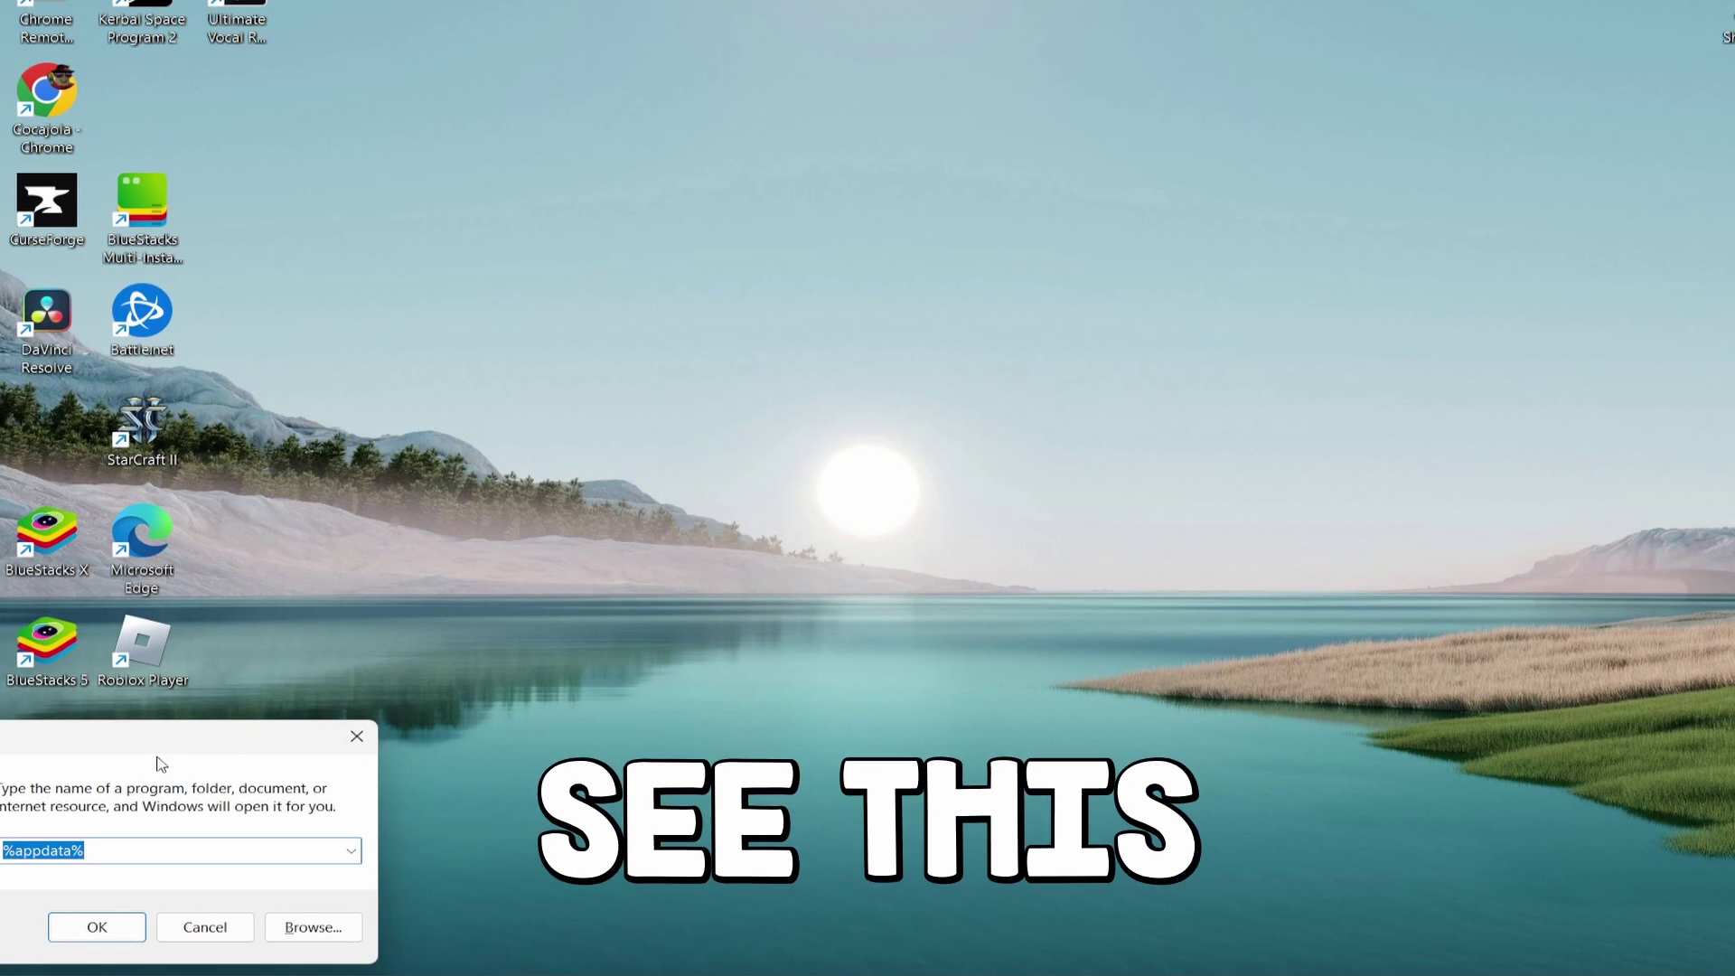
drag(115, 750, 843, 372)
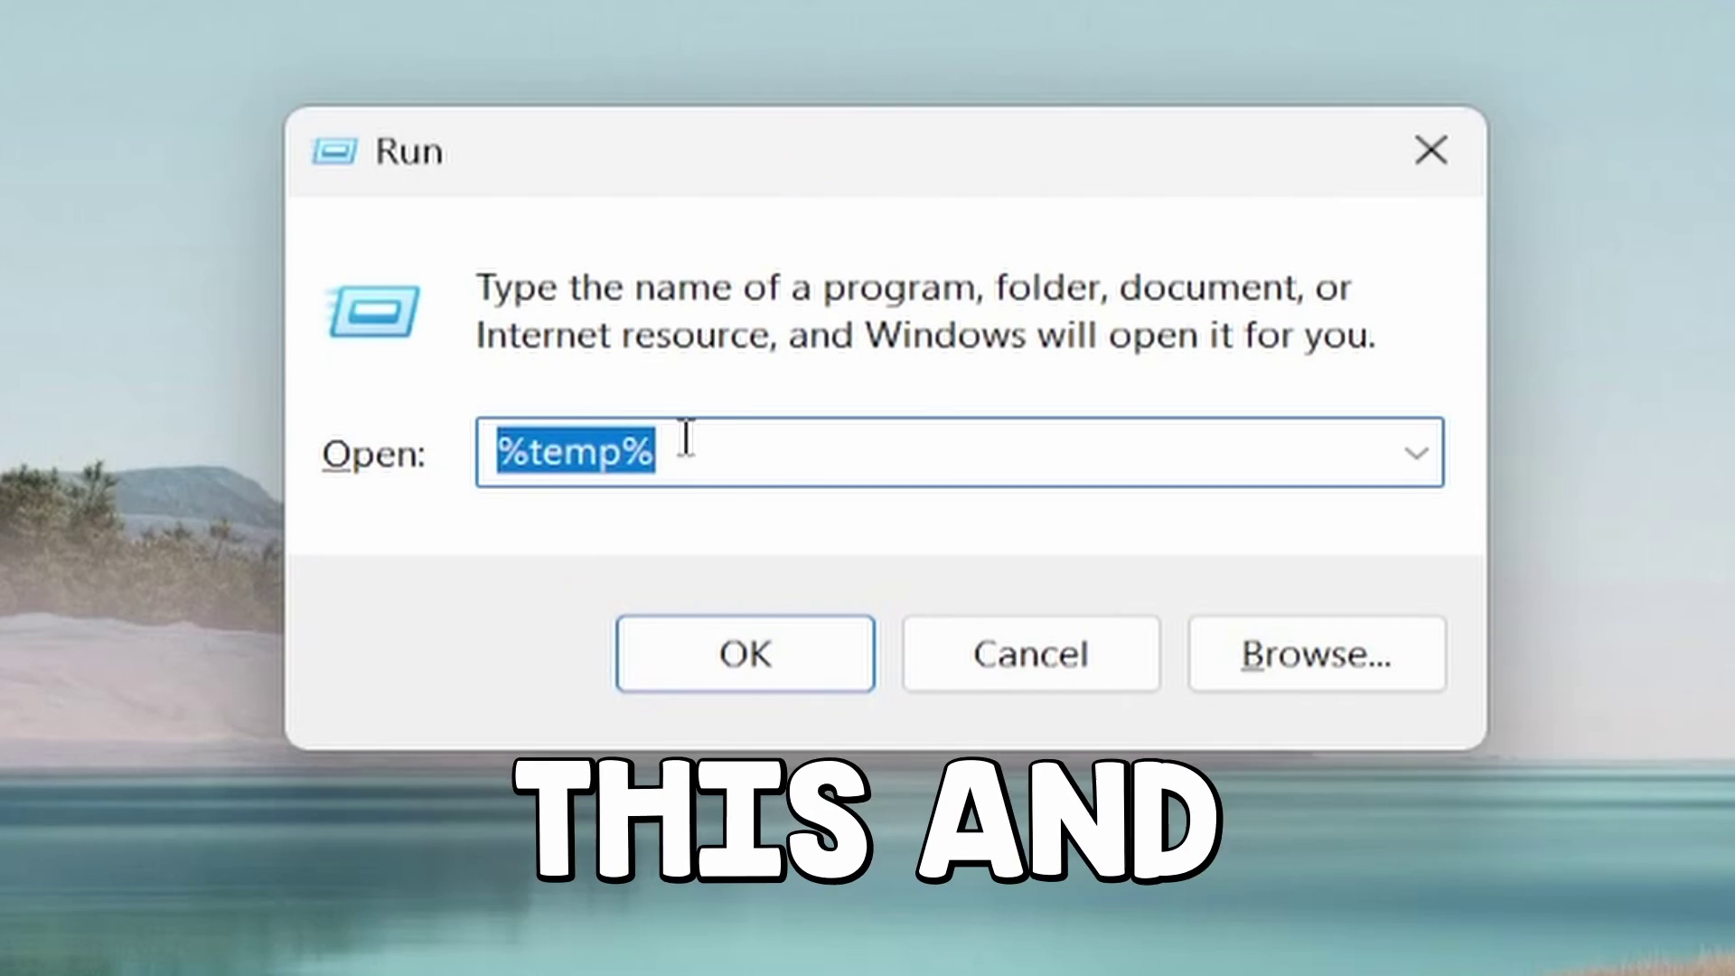
click(686, 438)
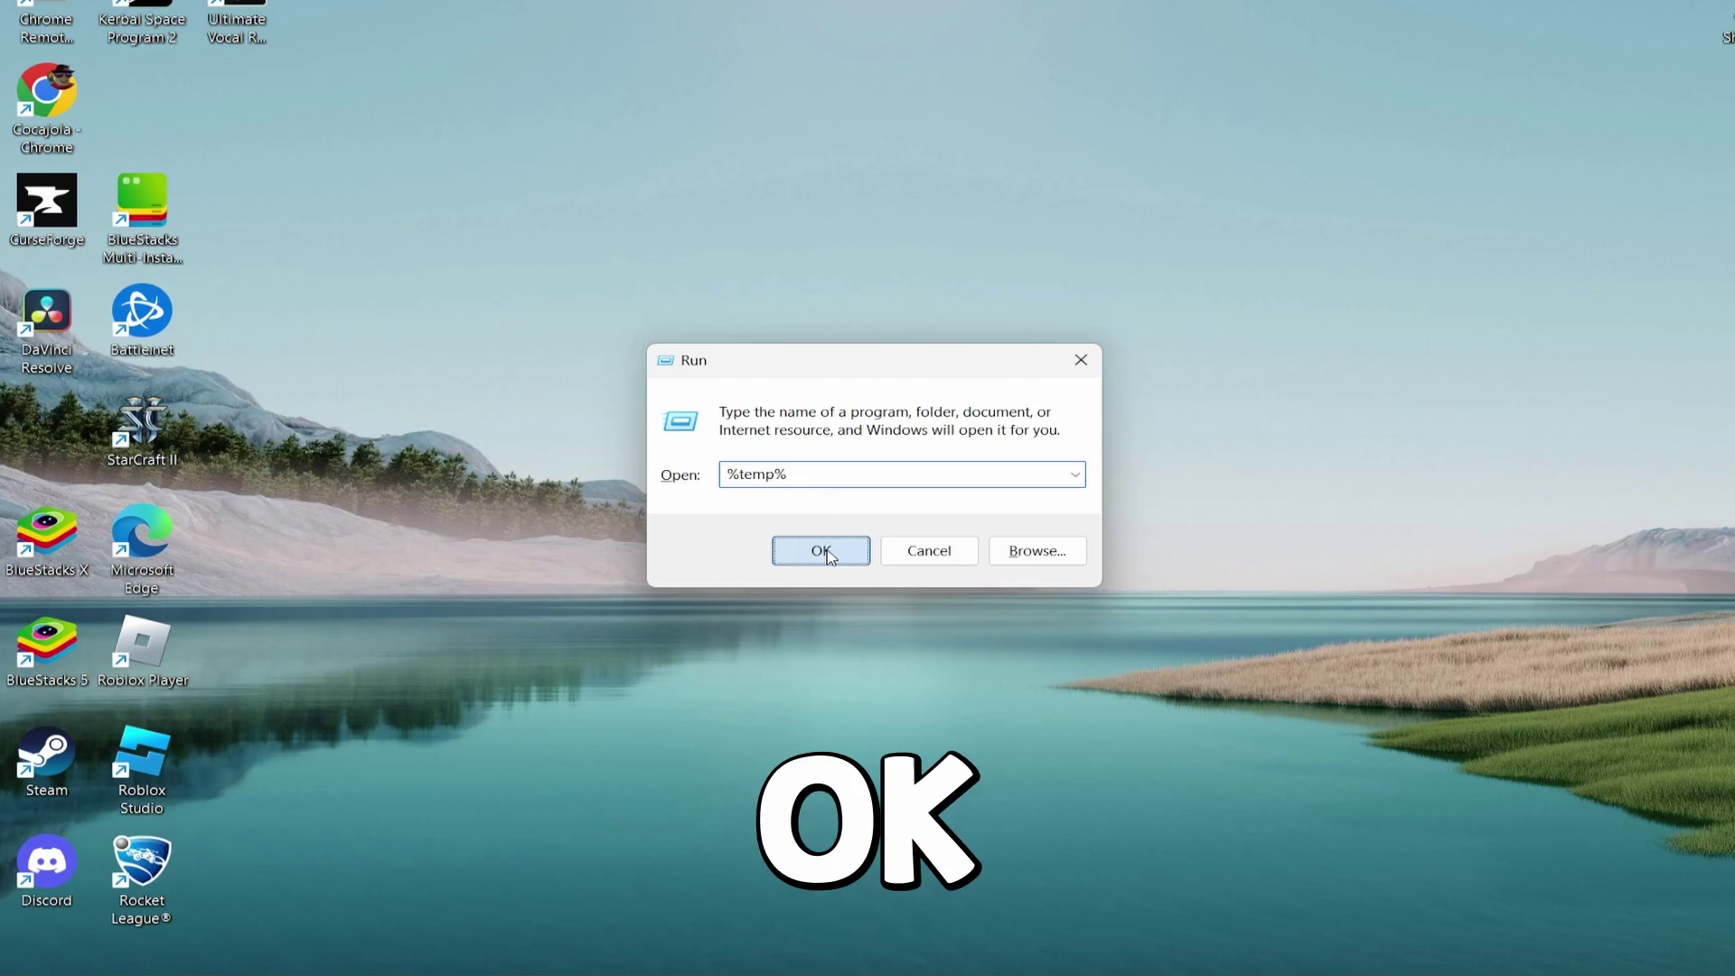
click(825, 550)
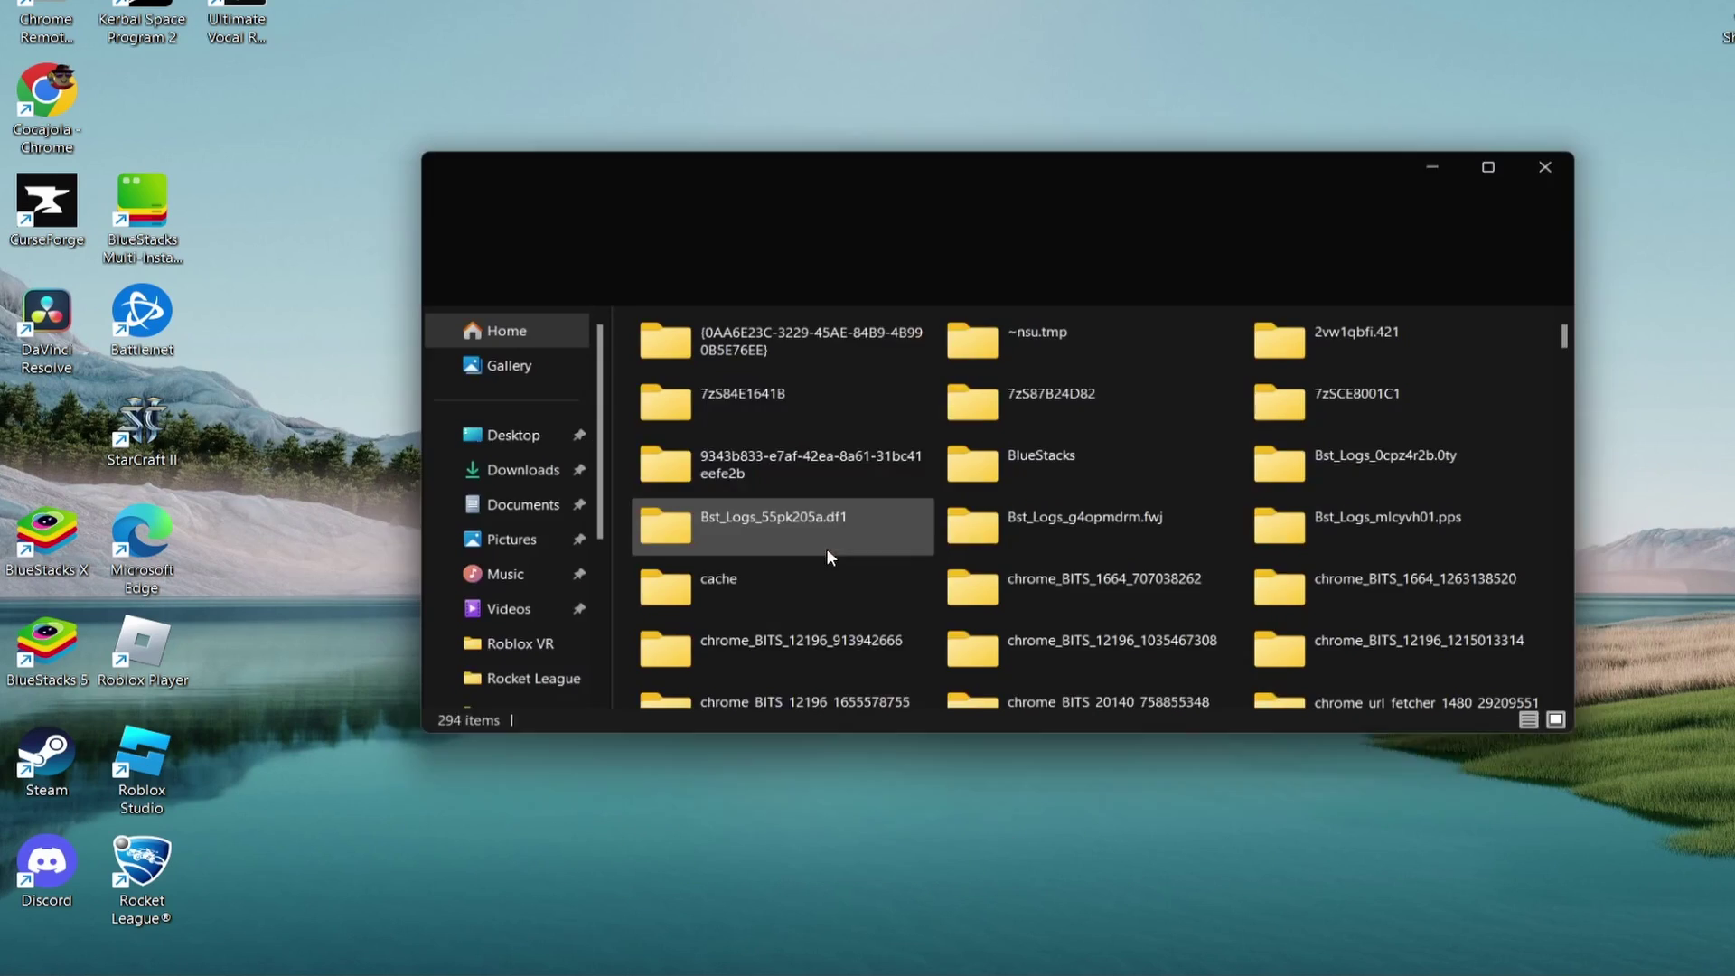
- Select all items in the Temp folder and delete them
scroll(883, 469, down, 10)
scroll(884, 469, down, 5)
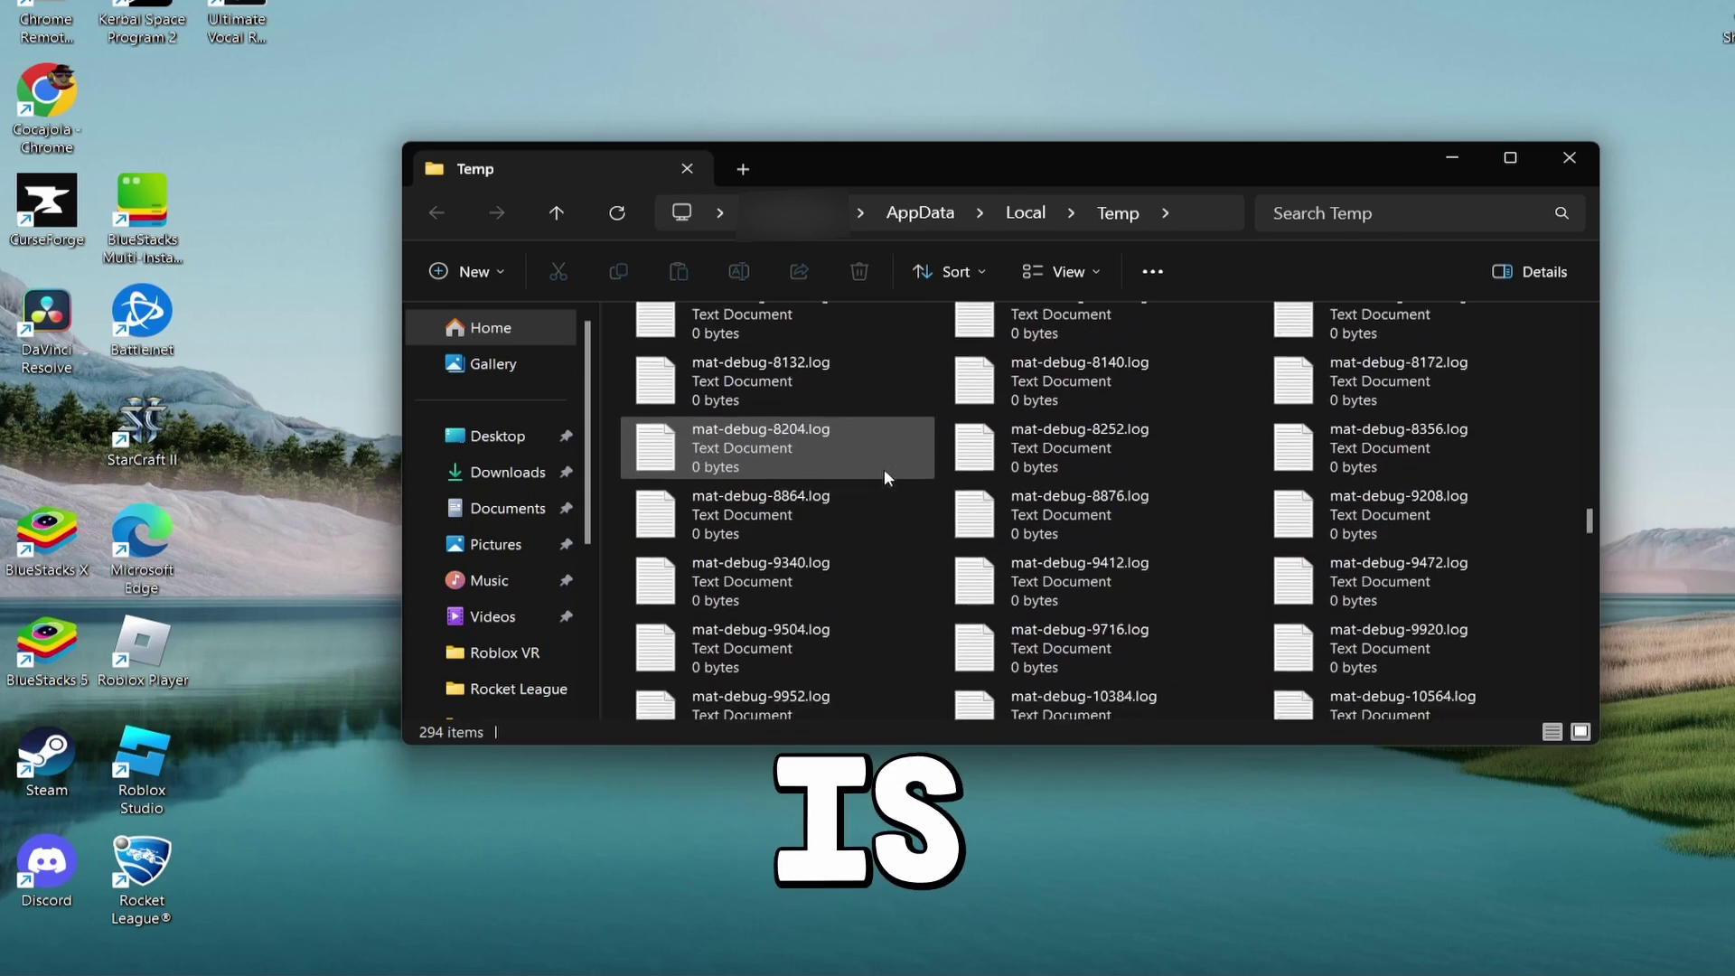
key(ctrl+a)
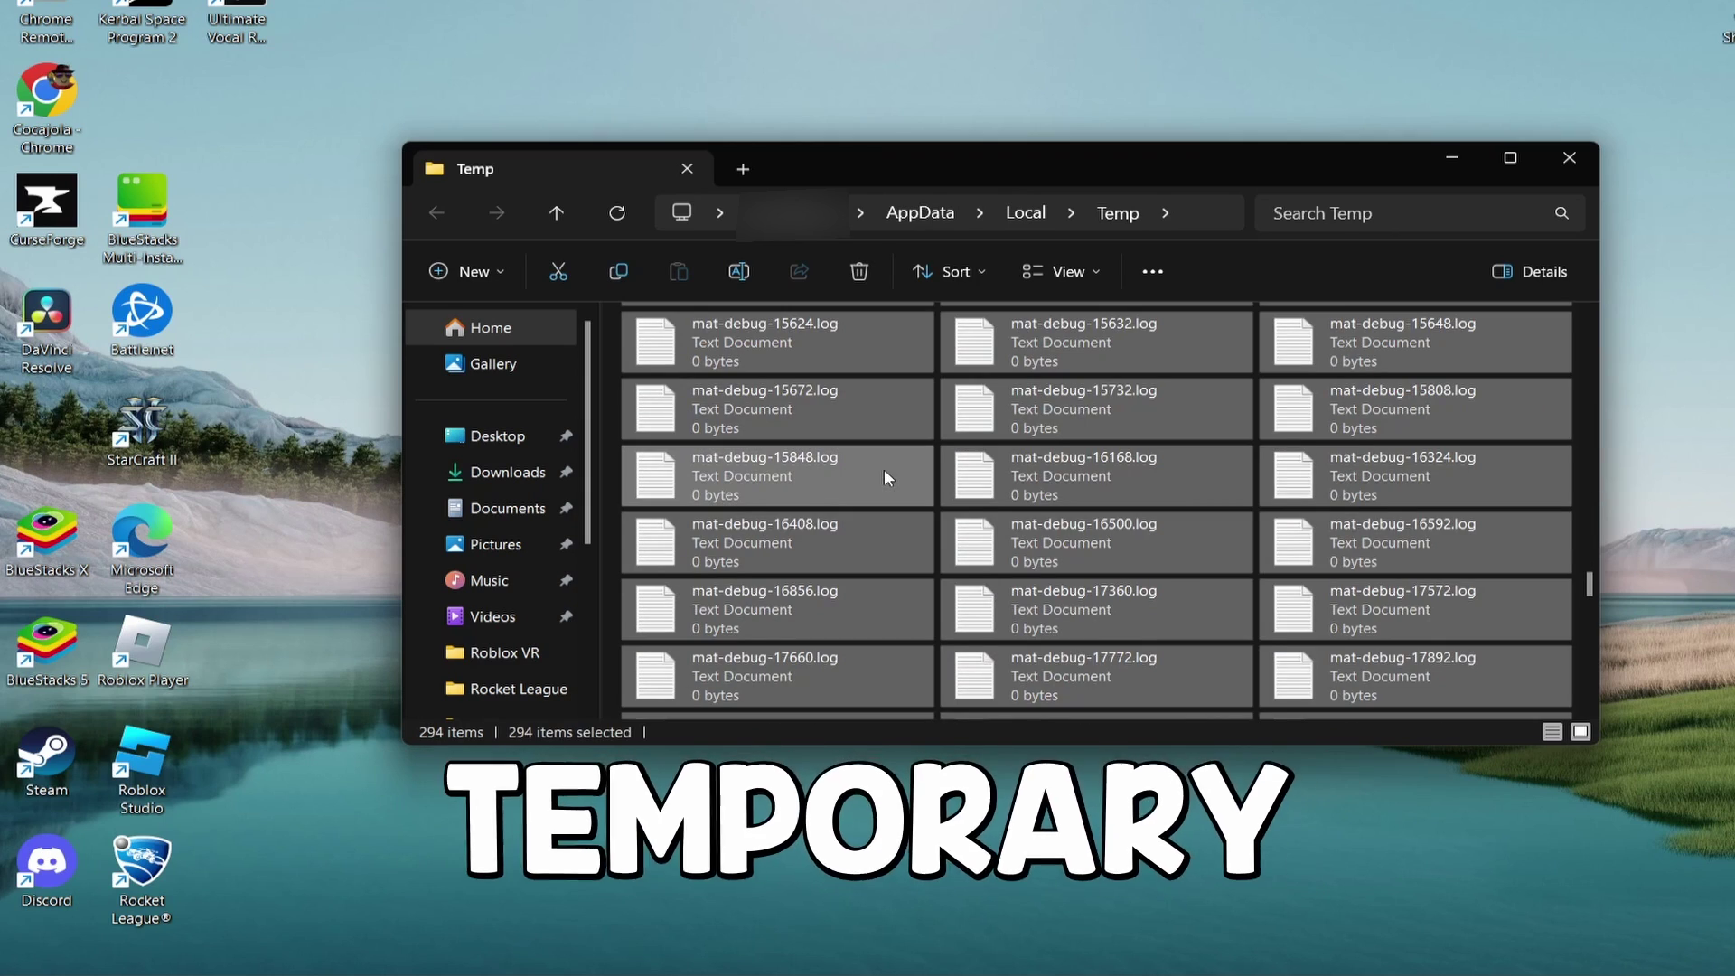
scroll(883, 469, down, 10)
scroll(884, 469, up, 15)
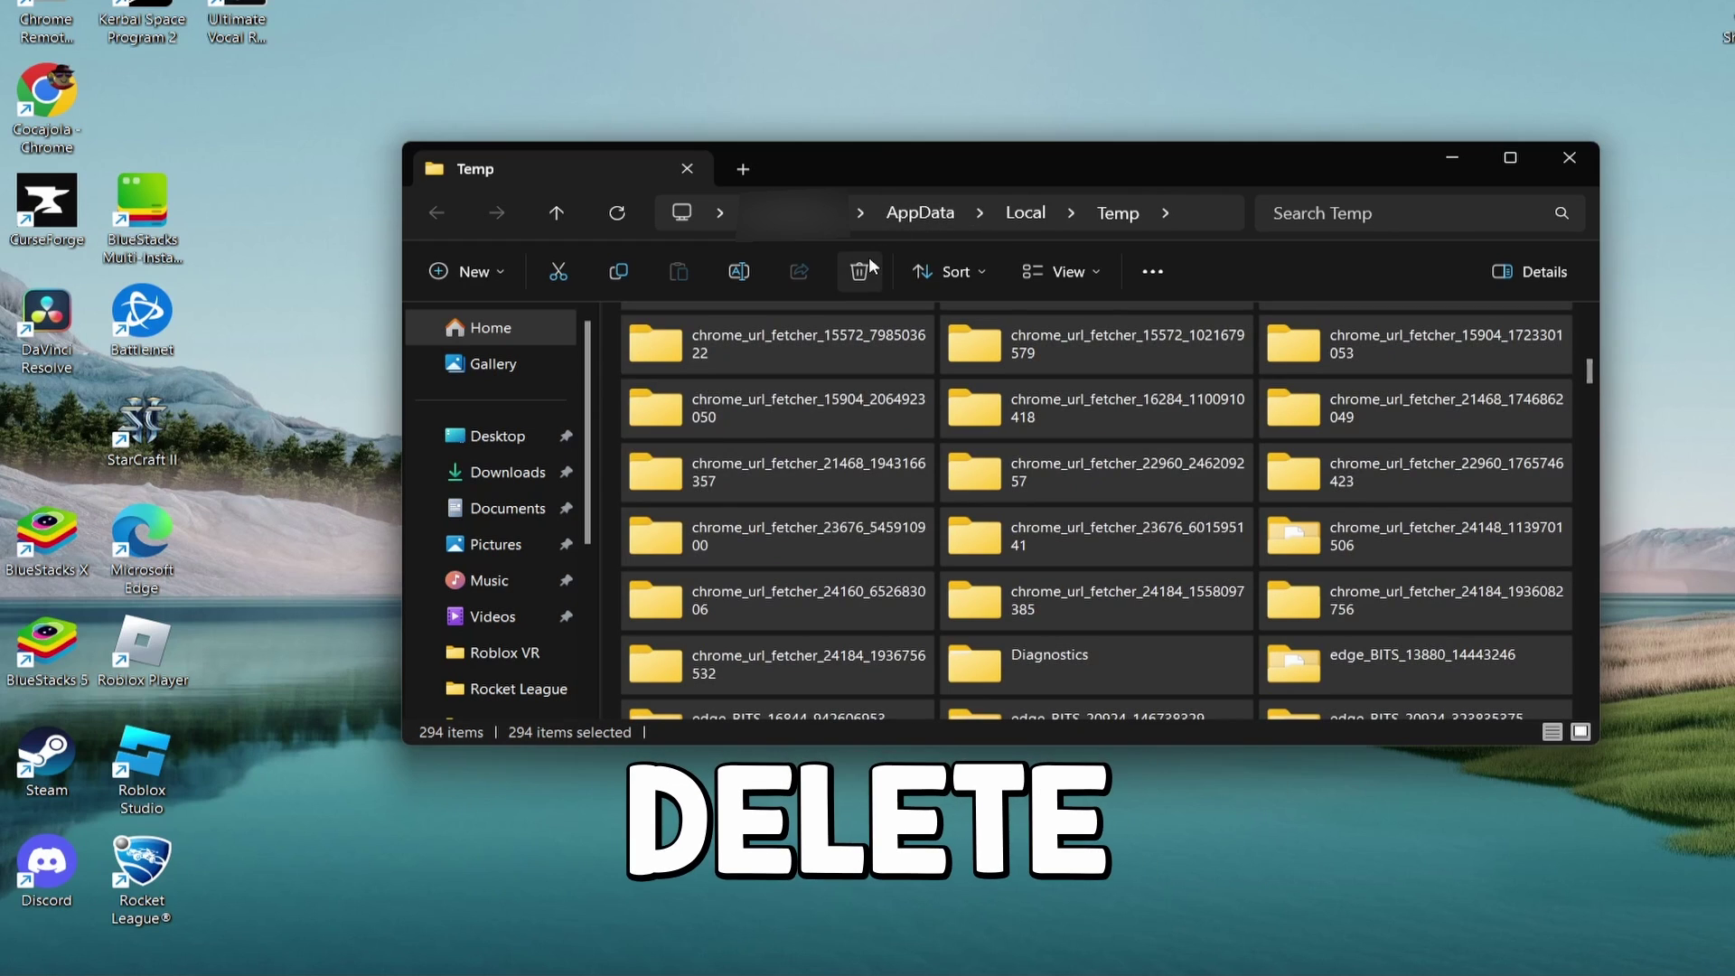
click(863, 267)
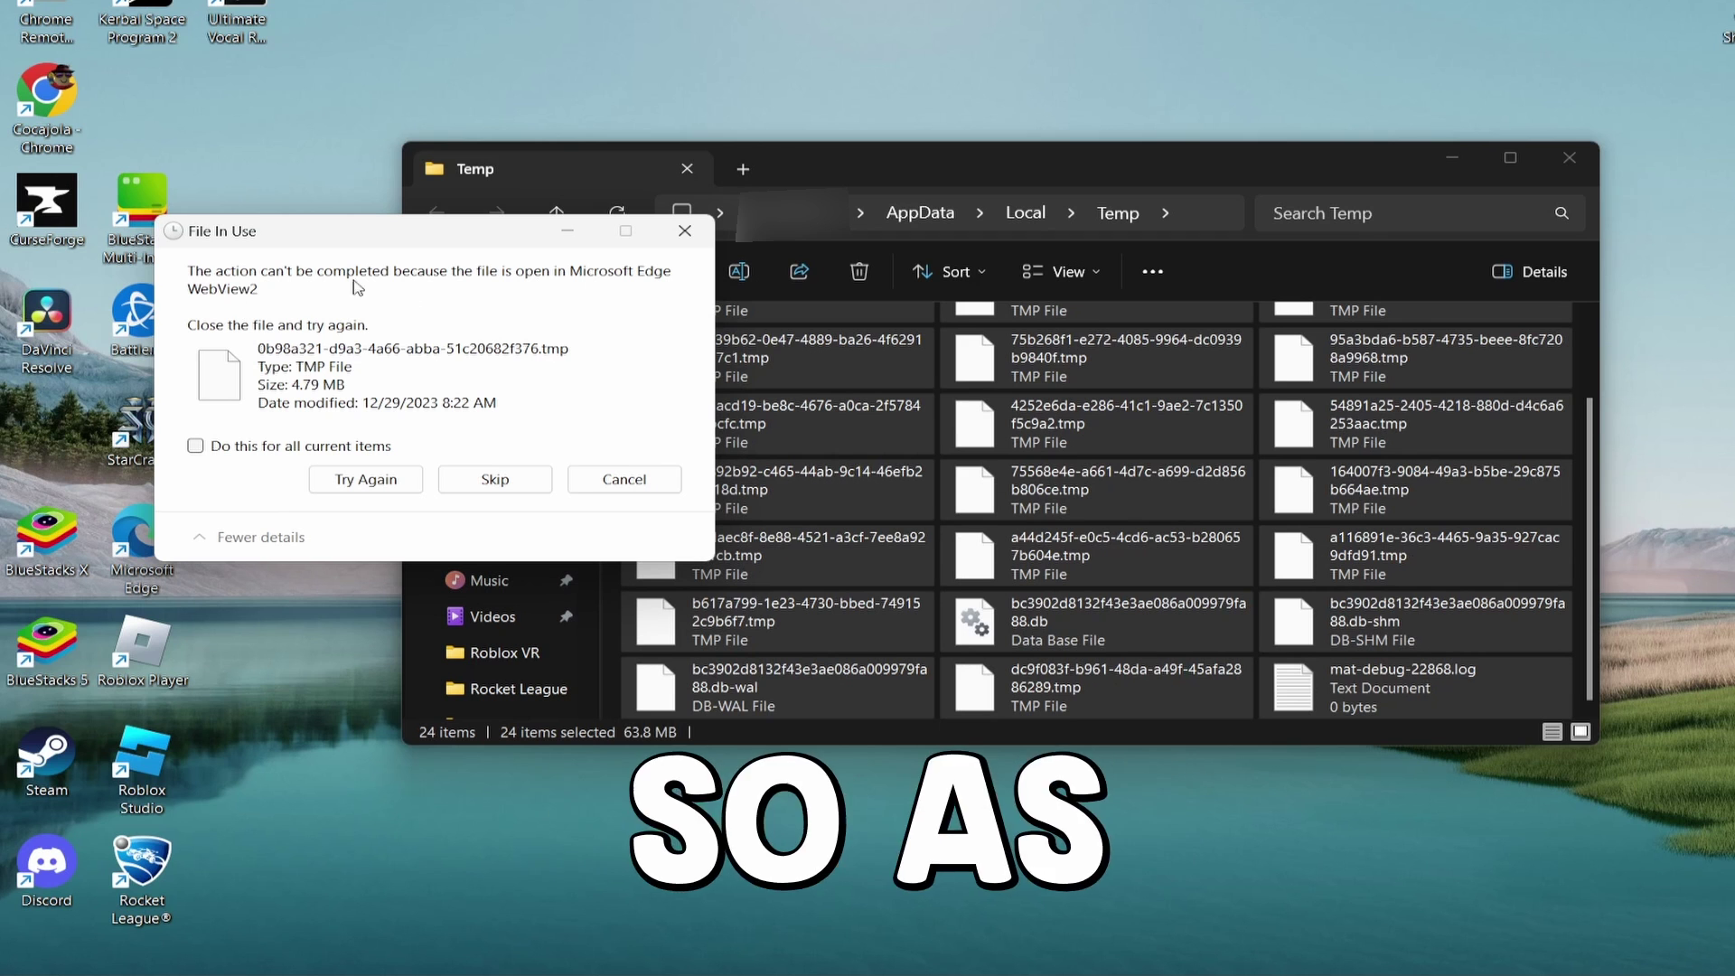
- Skip all files in use for the current deletion and close the Temp folder window
click(380, 446)
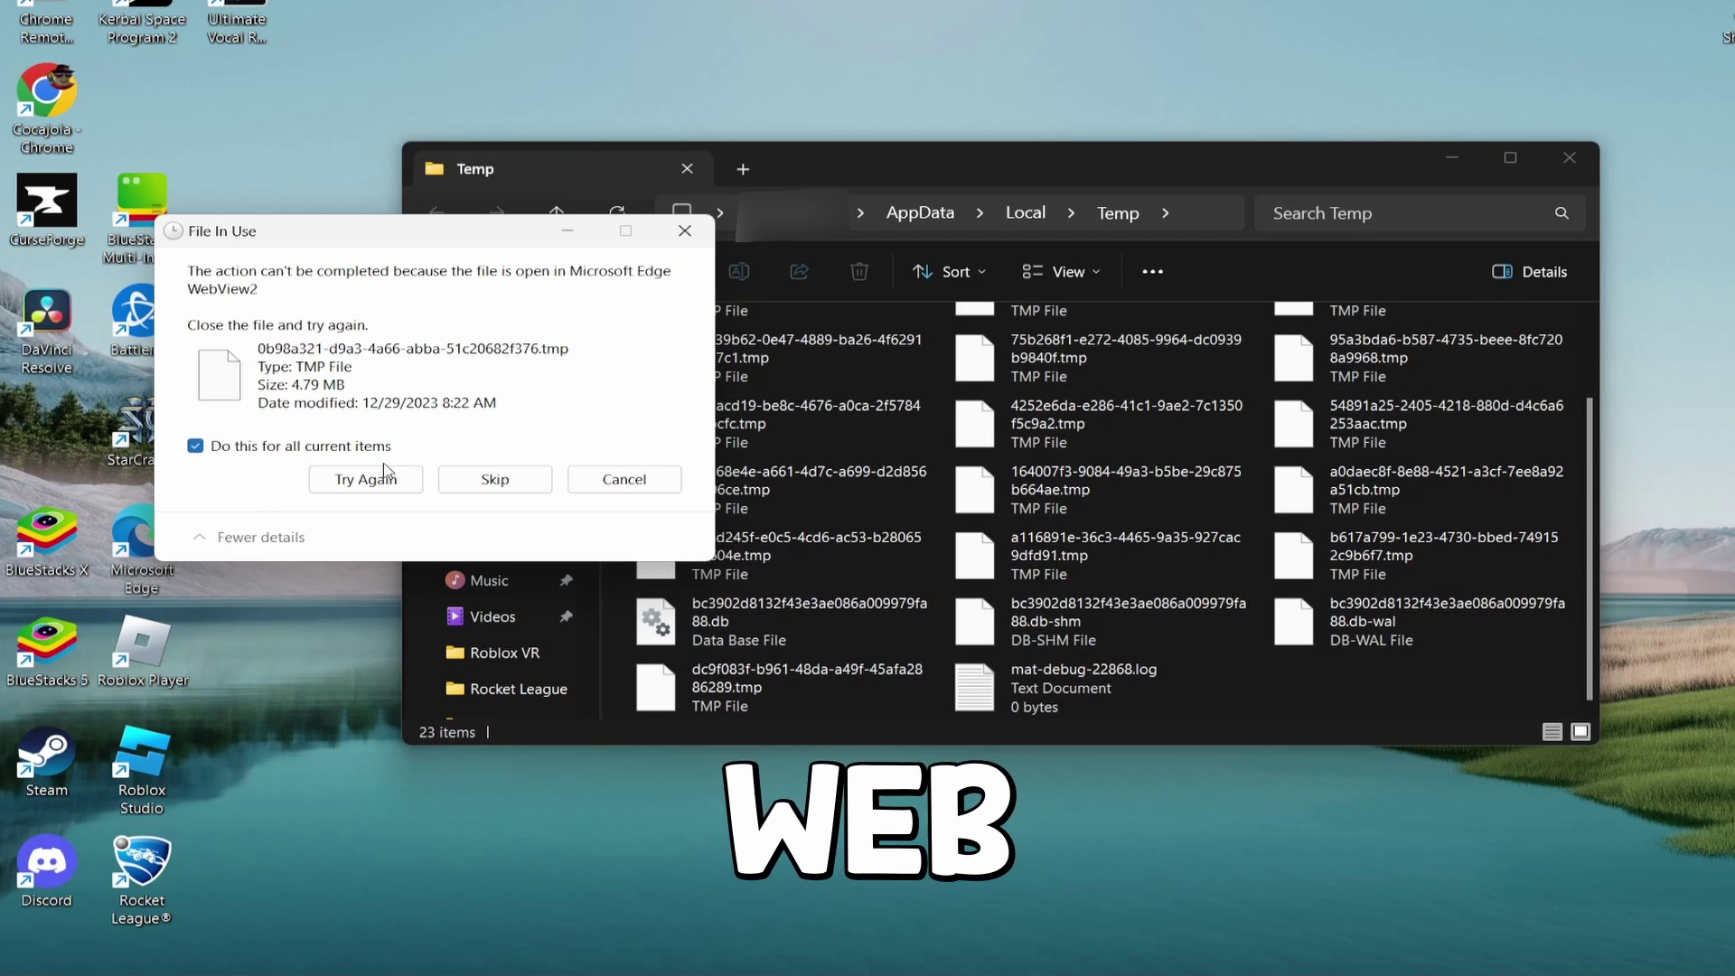
click(496, 479)
click(493, 479)
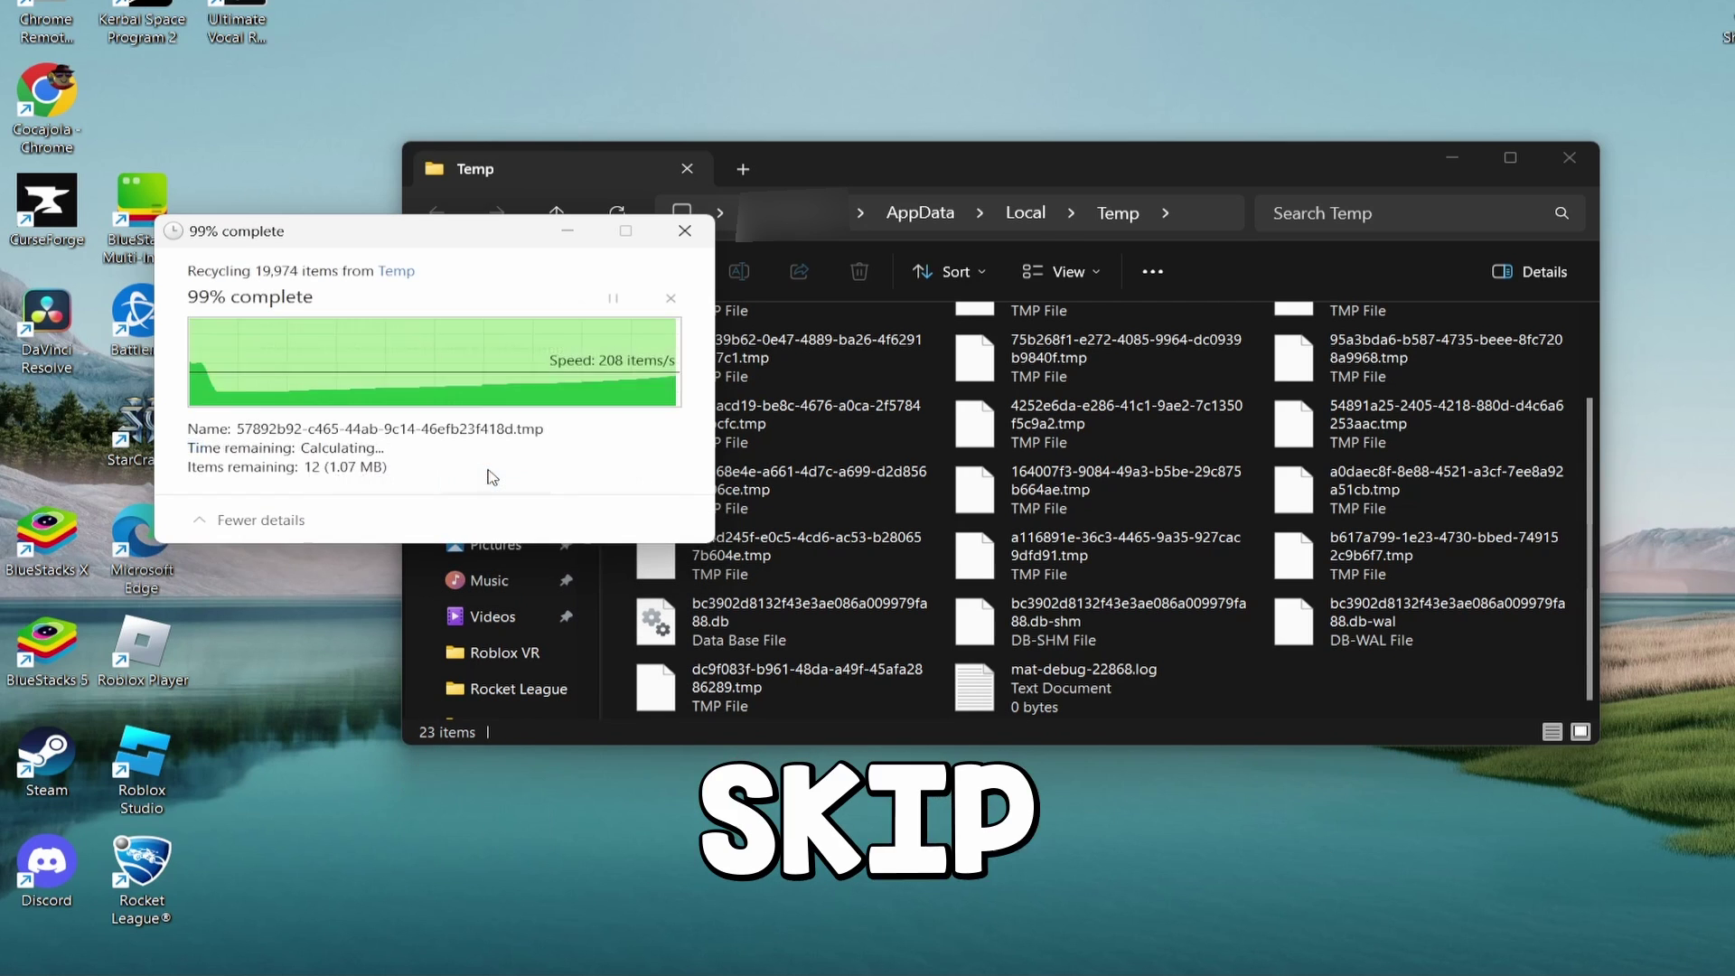
scroll(961, 558, up, 2)
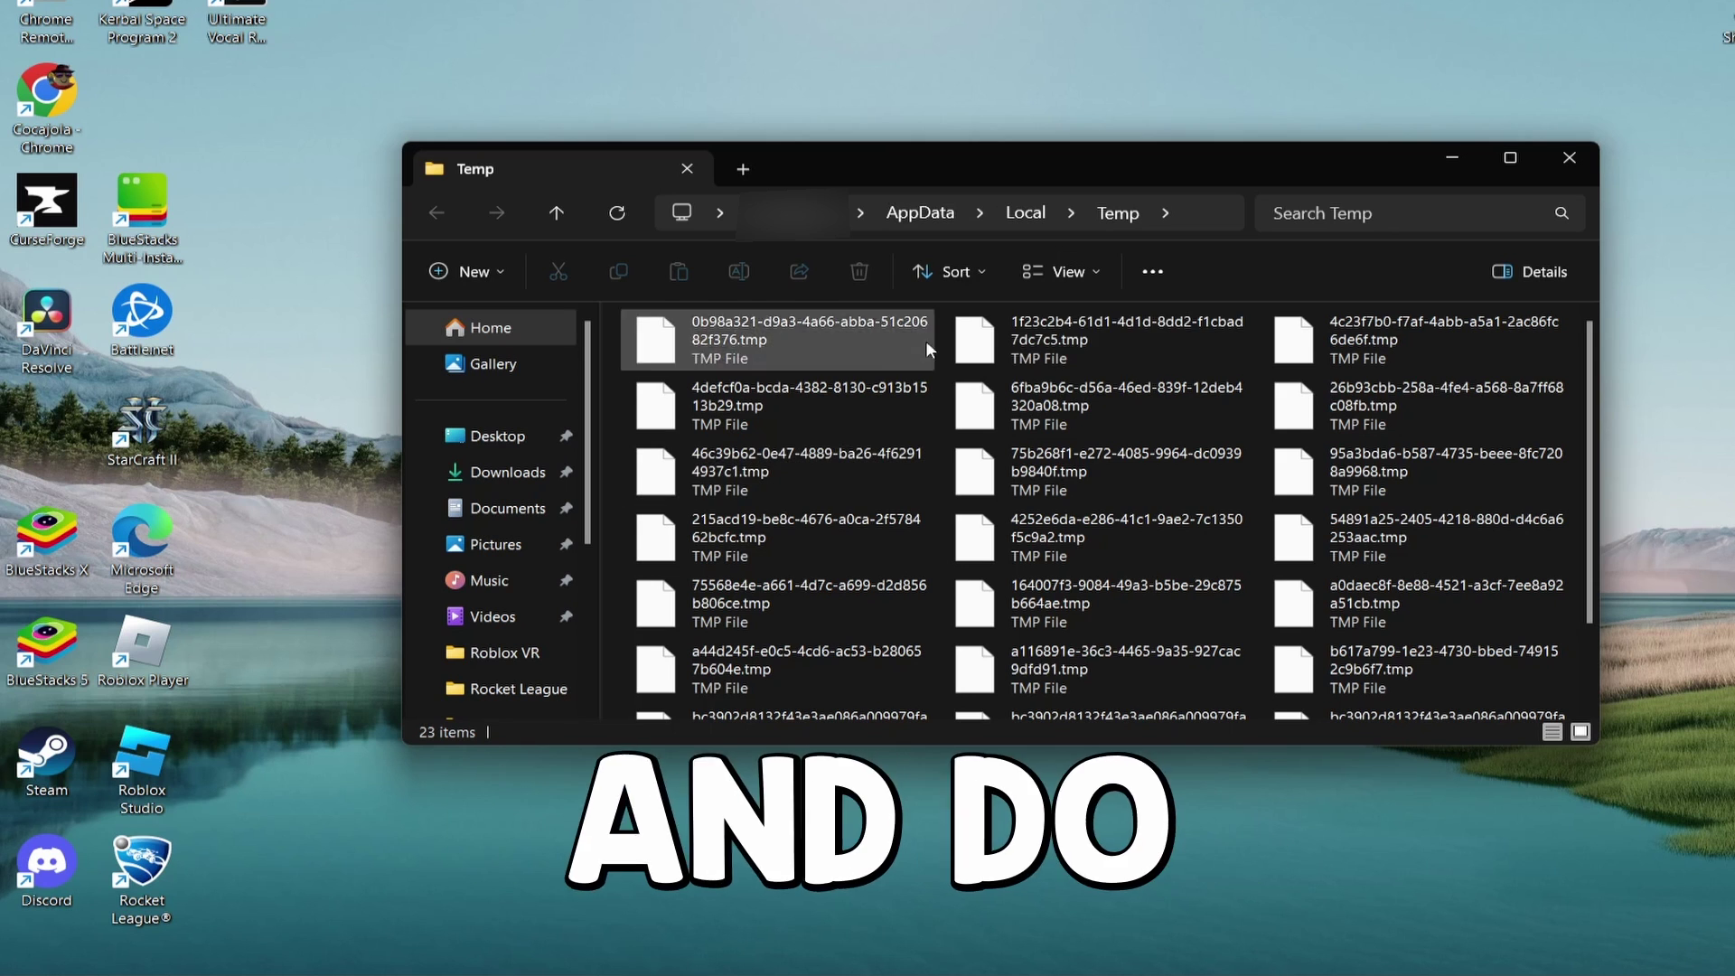
click(1567, 163)
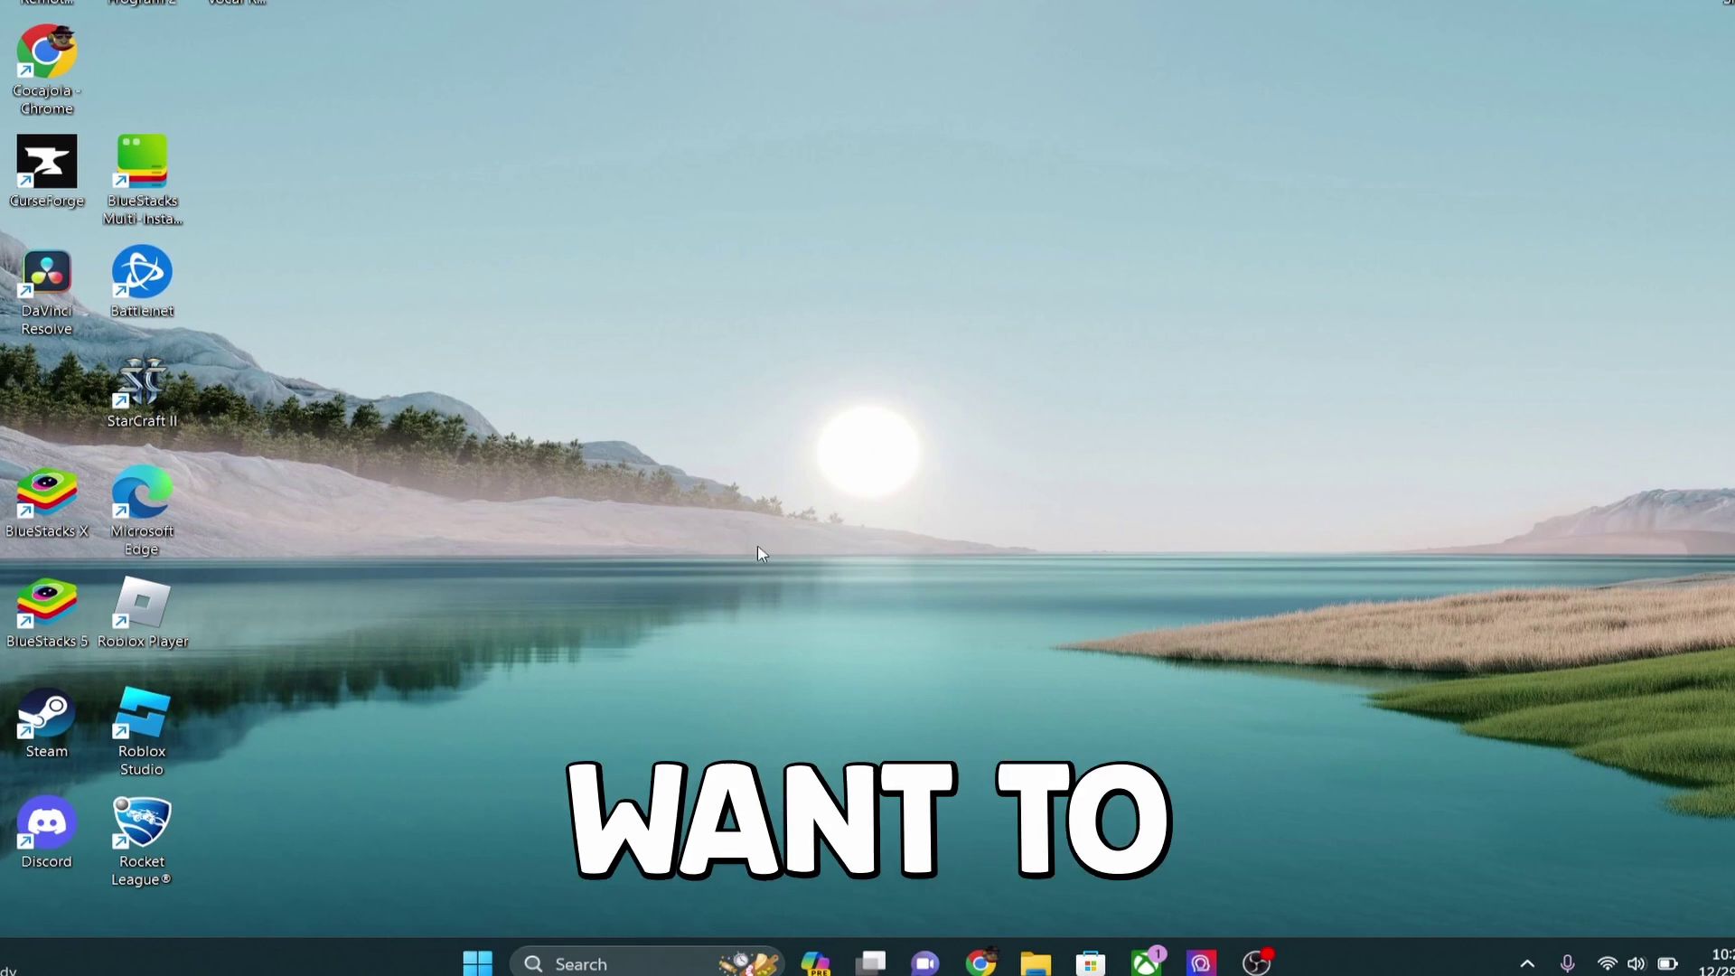
- Search Windows for "rec" and open the Recycle Bin
click(615, 963)
text(recovery Drive)
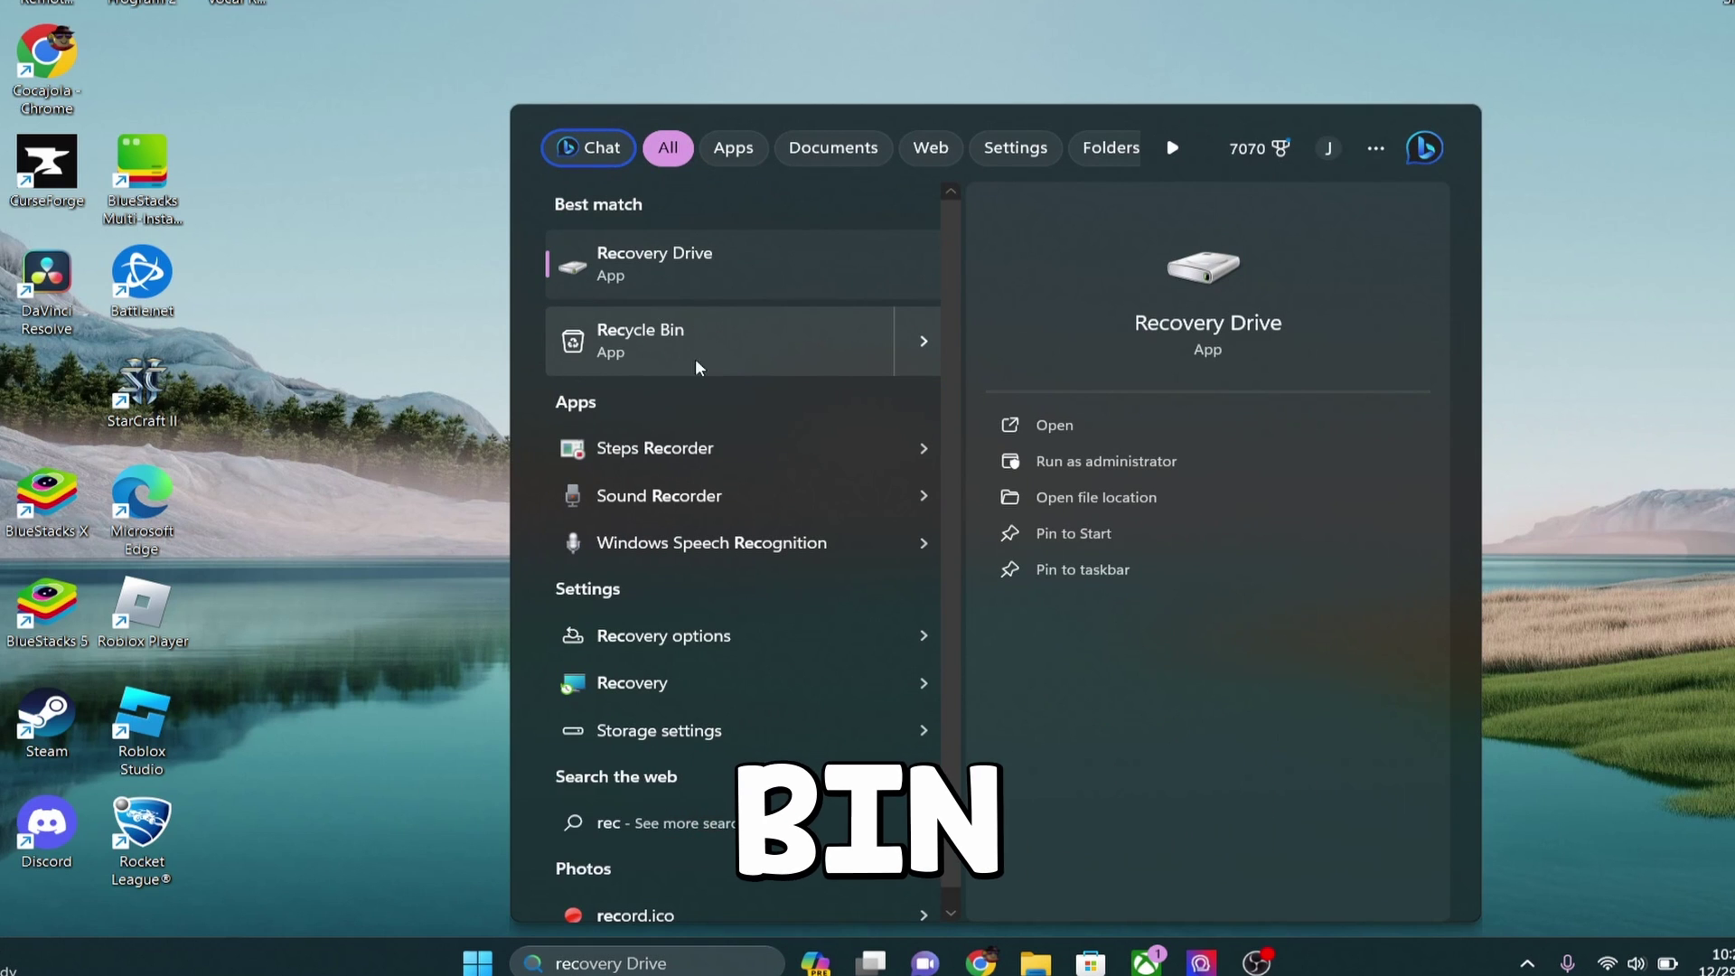
click(695, 366)
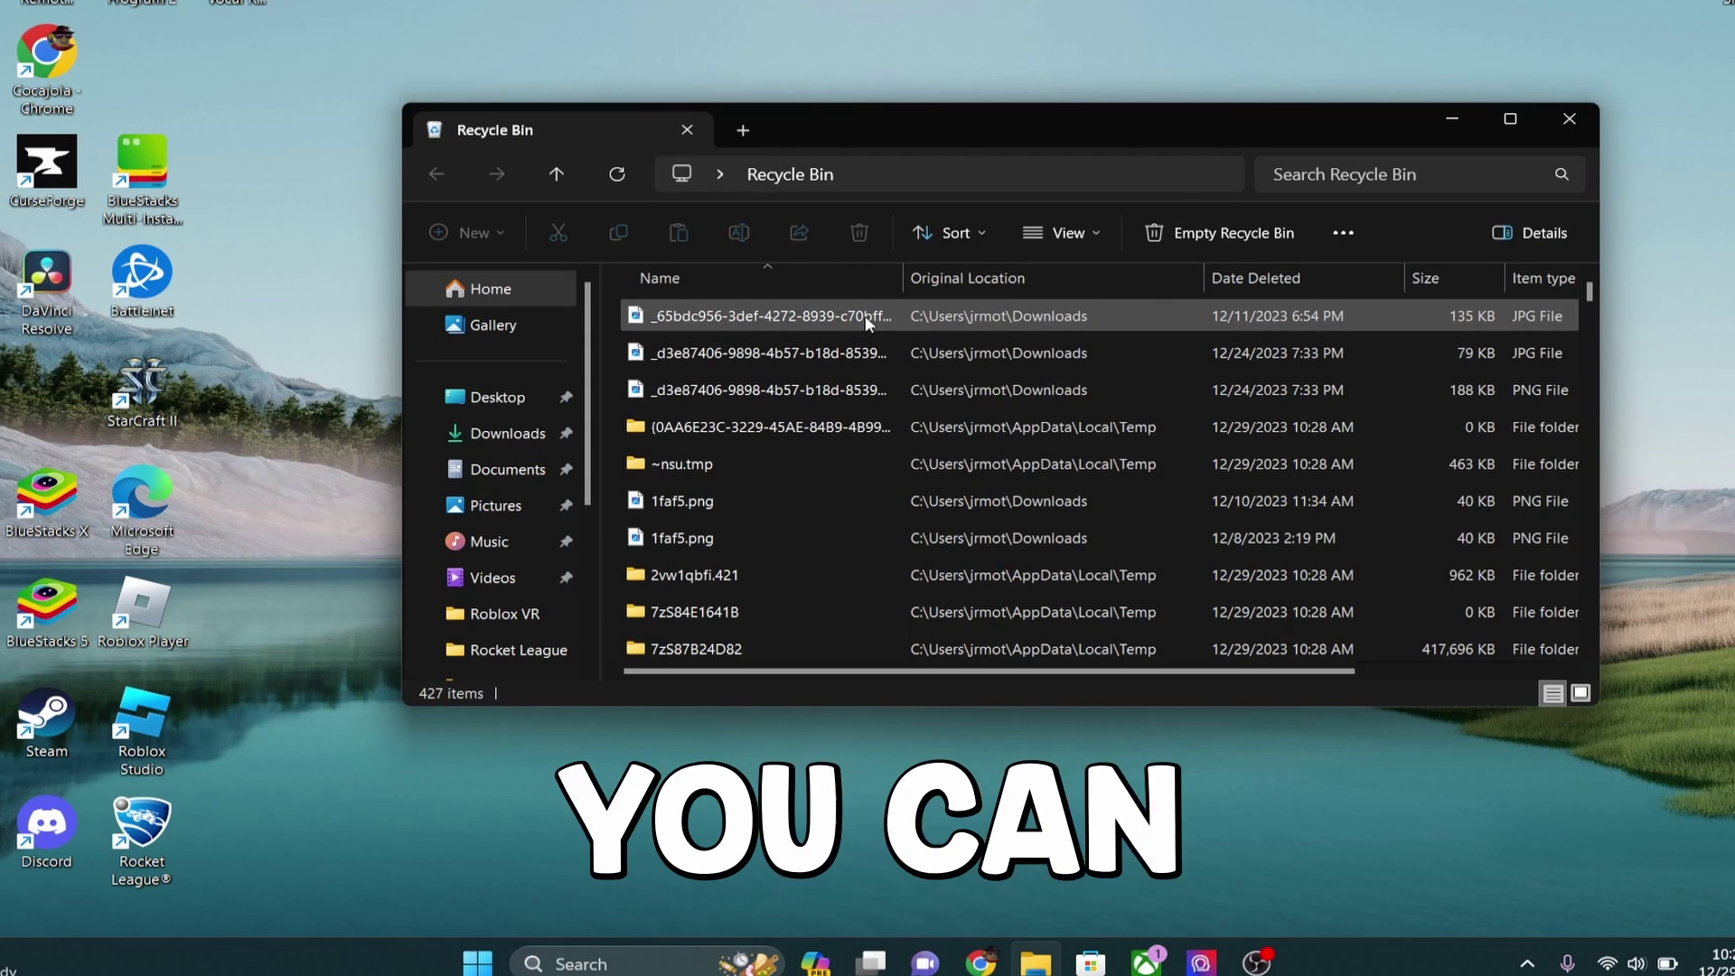
- Permanently delete all items in the Recycle Bin and close its window
key(ctrl+a)
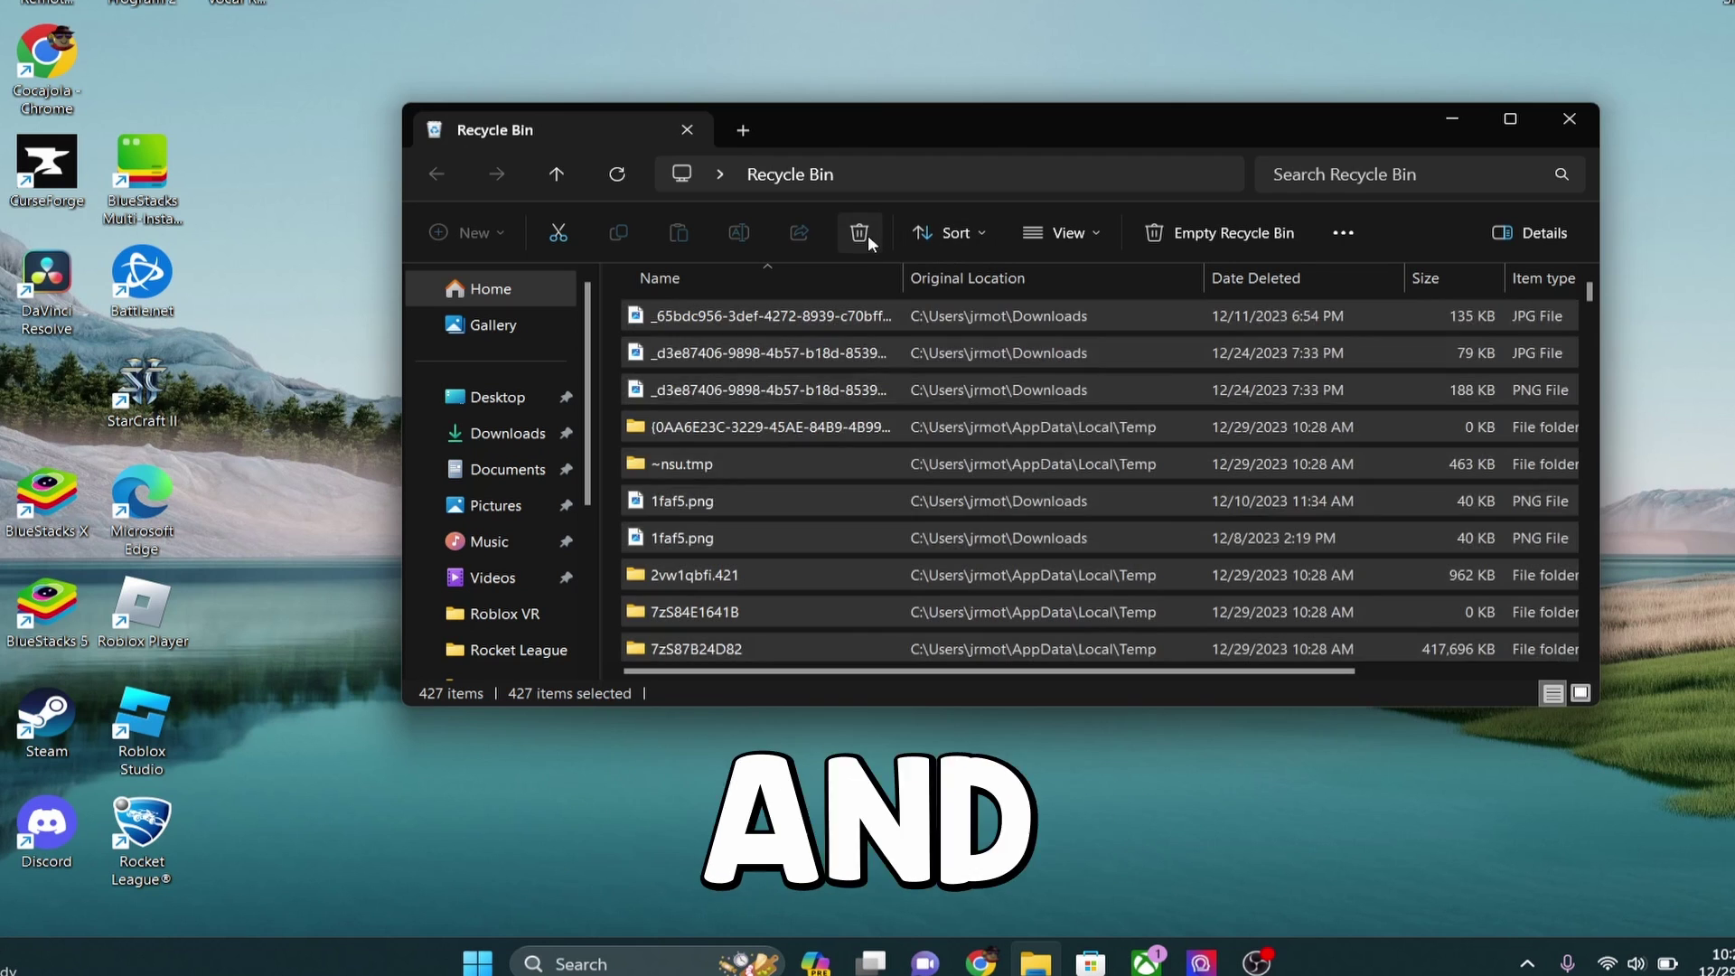
click(860, 233)
key(Return)
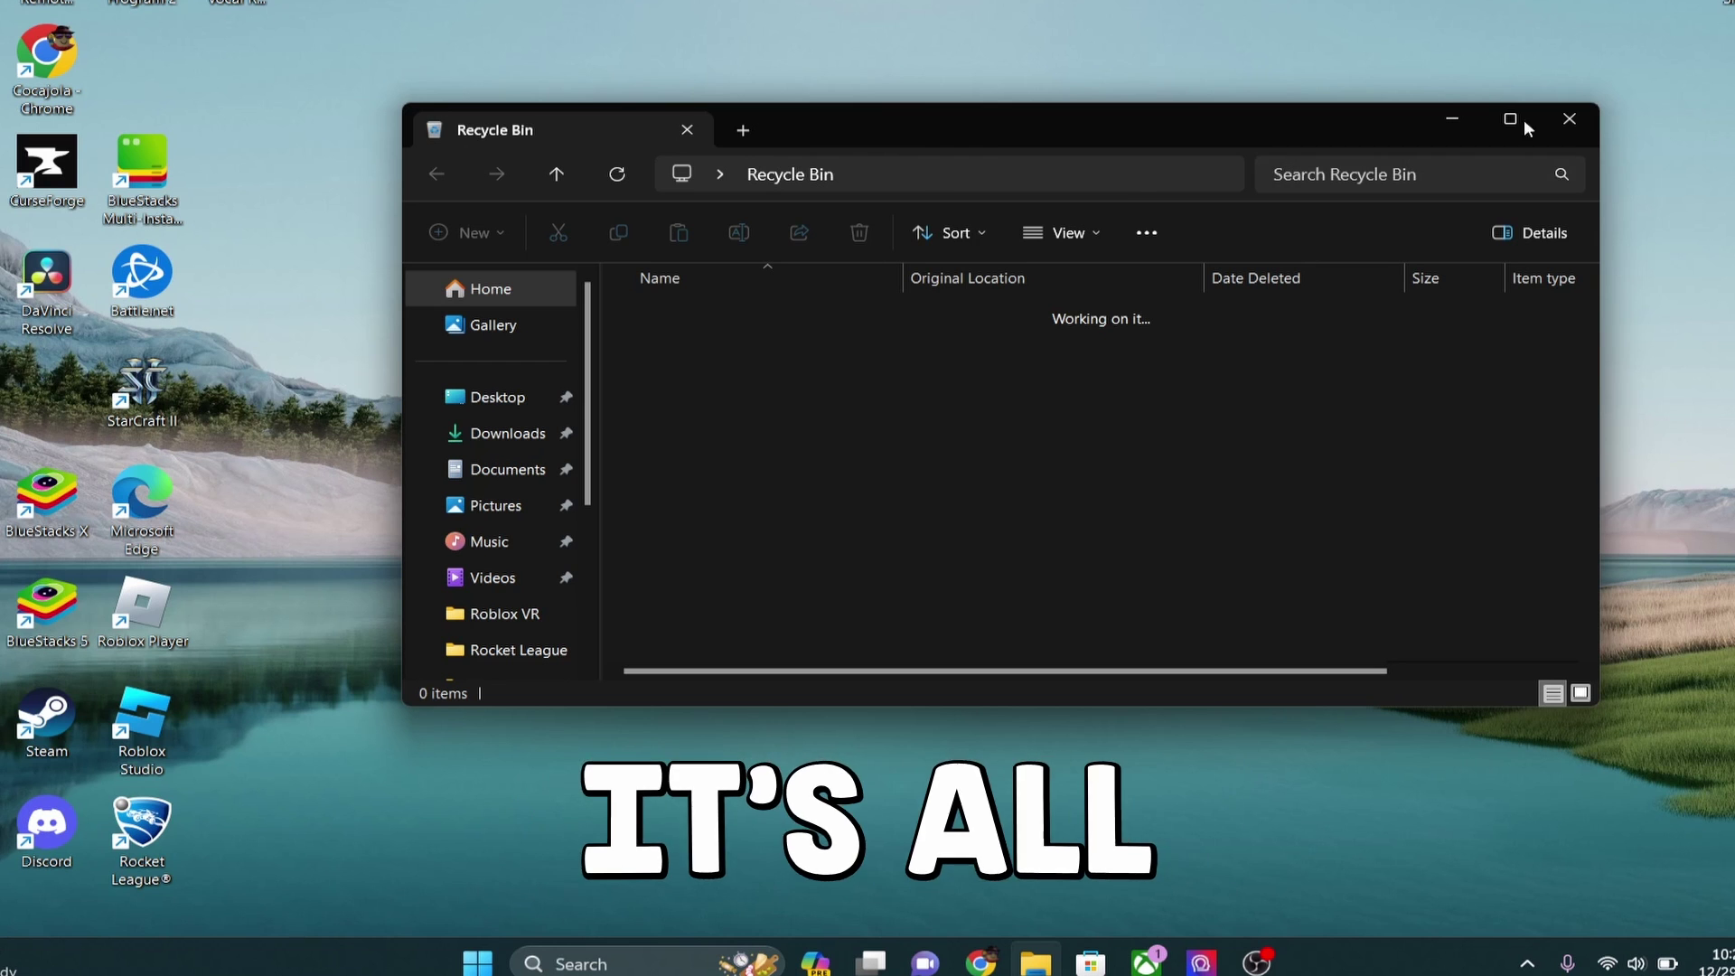
click(1572, 121)
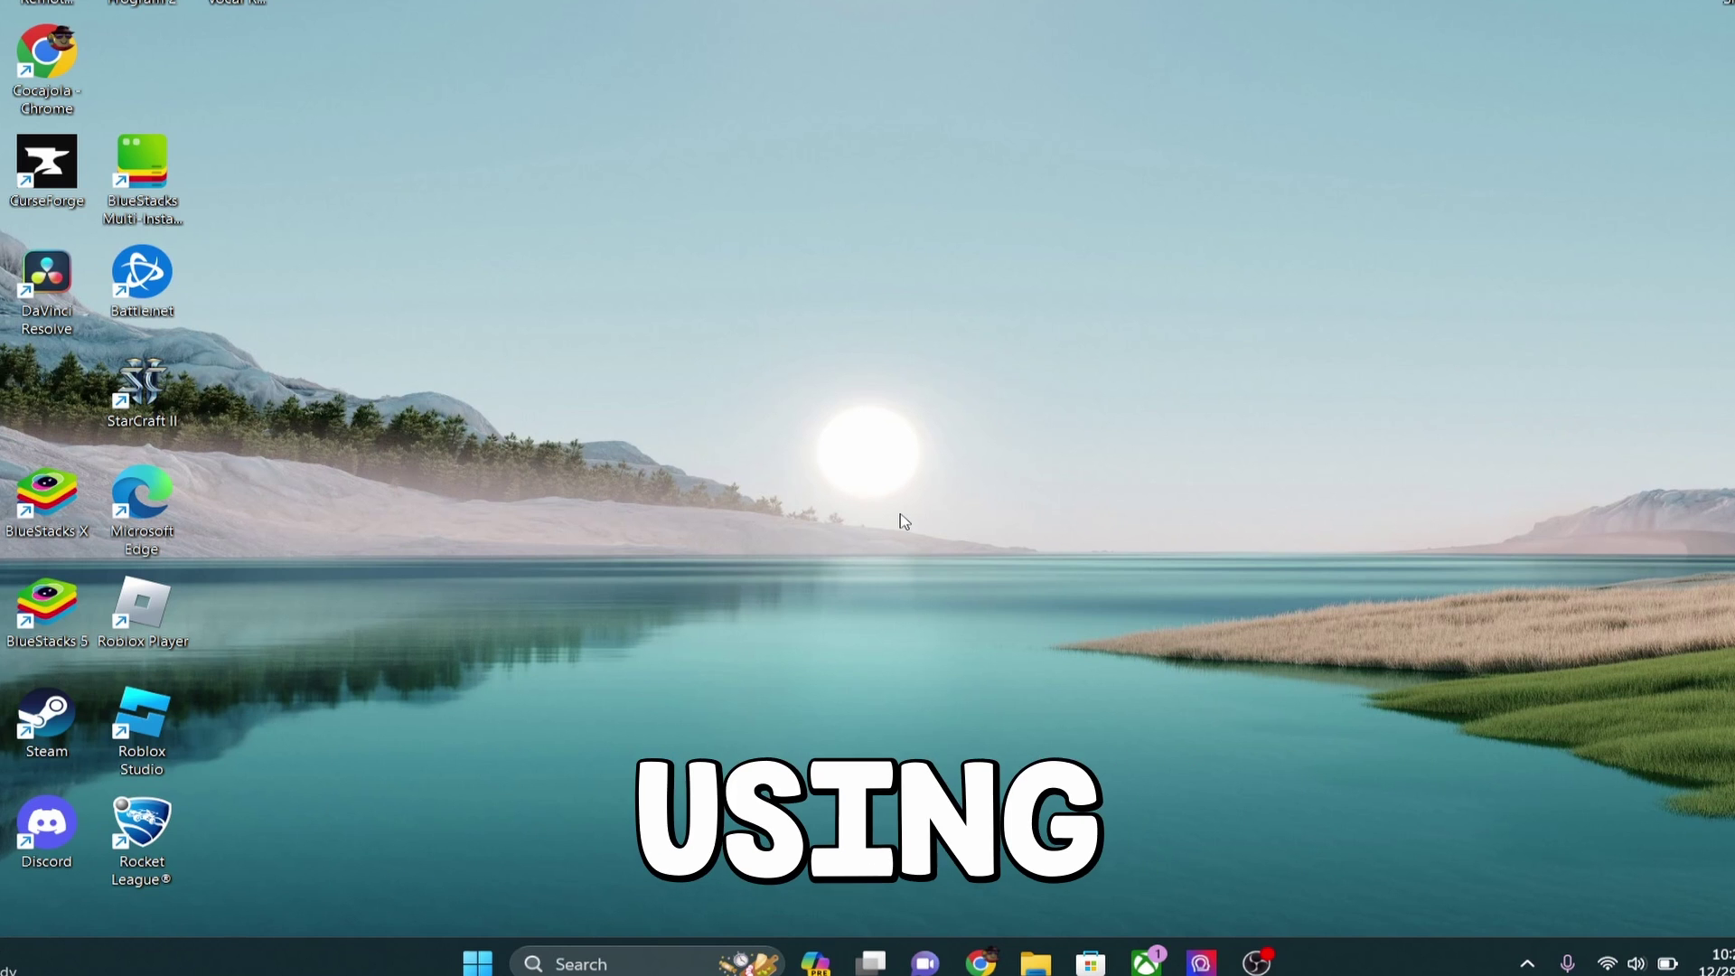
- Search Windows for "settings", open the Settings app and go to the Game Mode page of the gaming settings
click(633, 963)
text(settings)
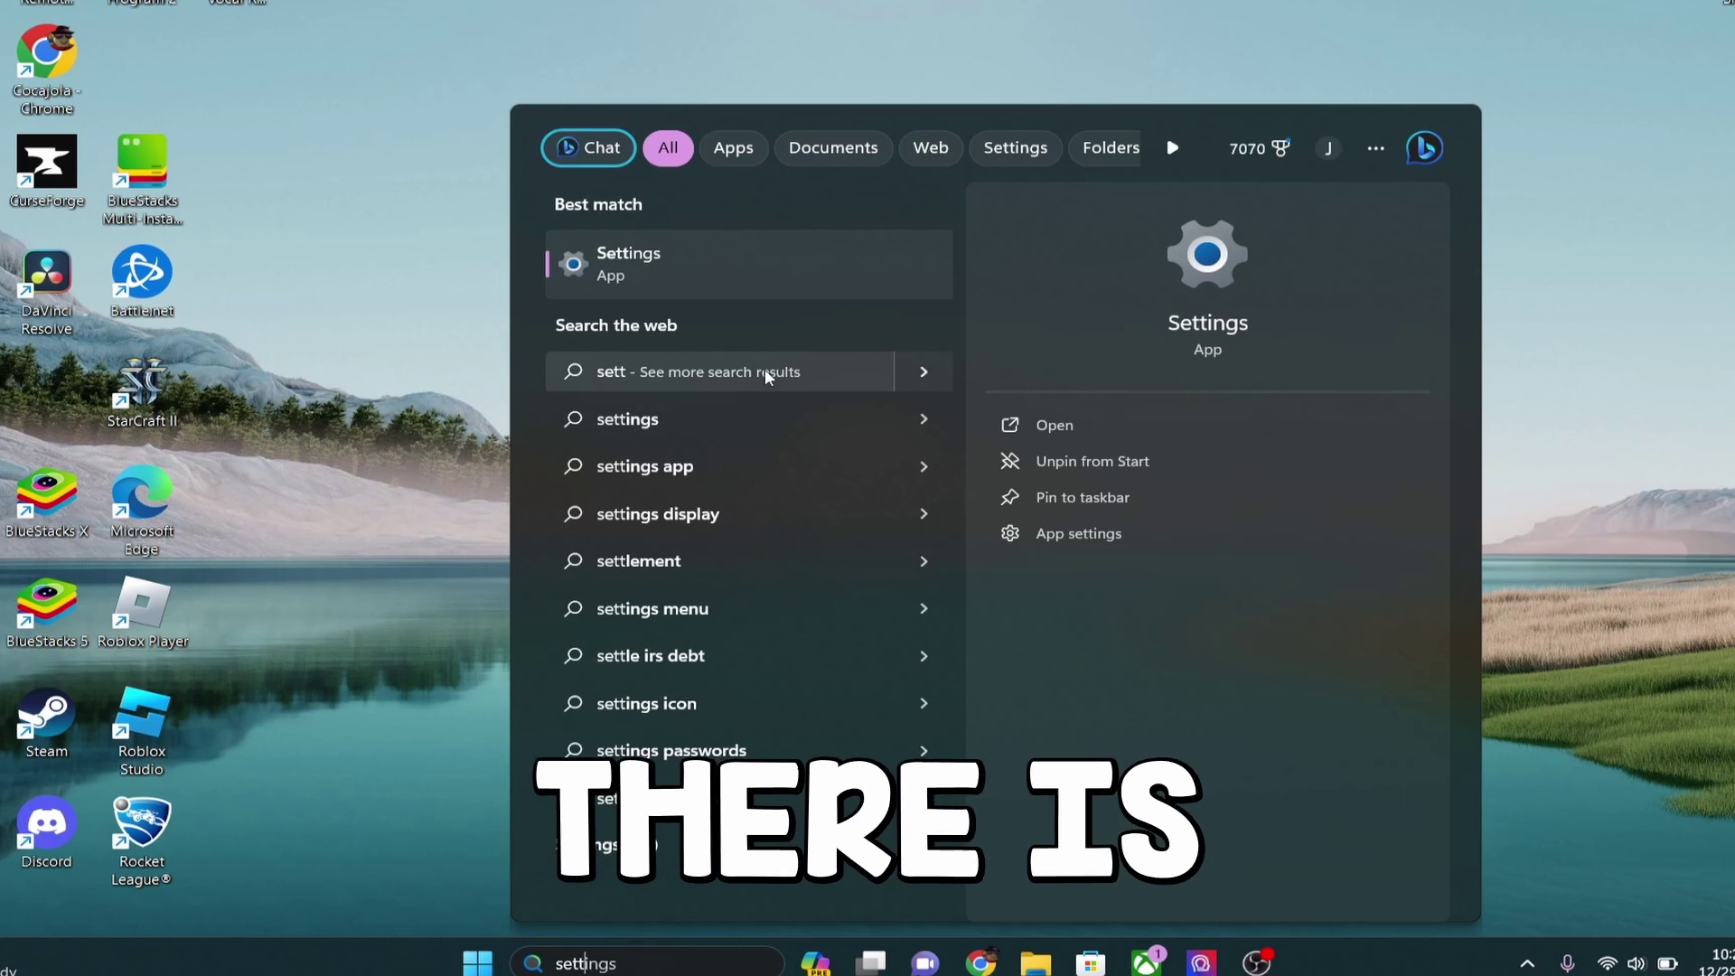
click(642, 248)
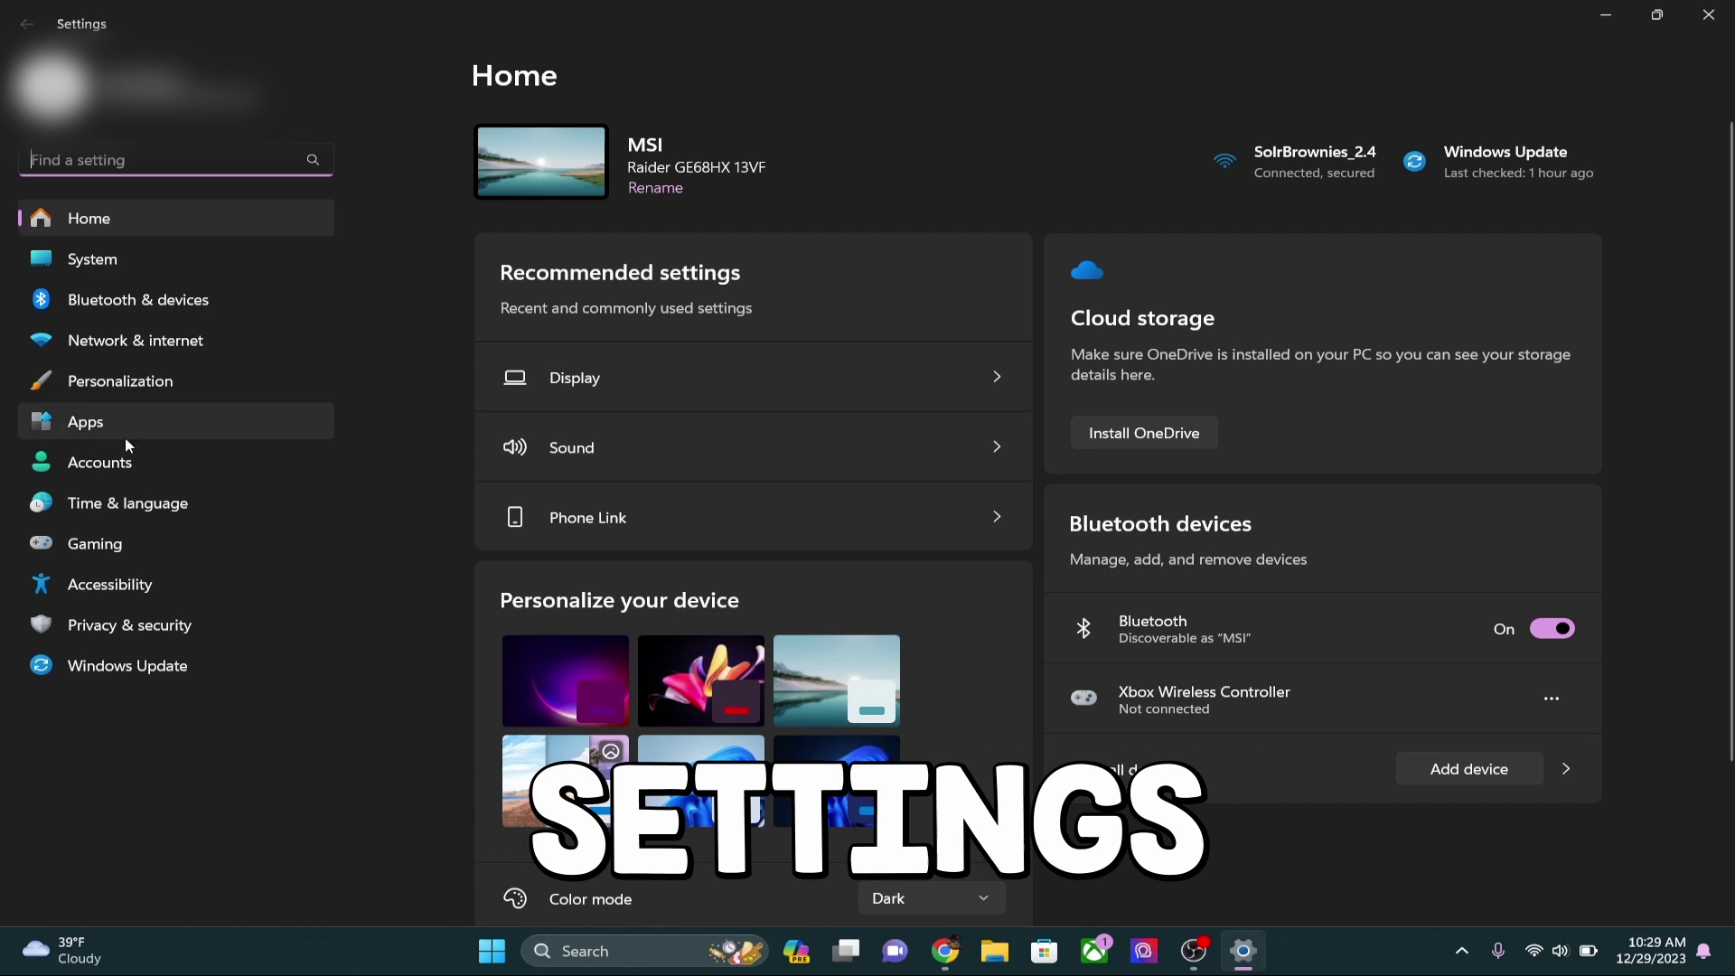
click(78, 544)
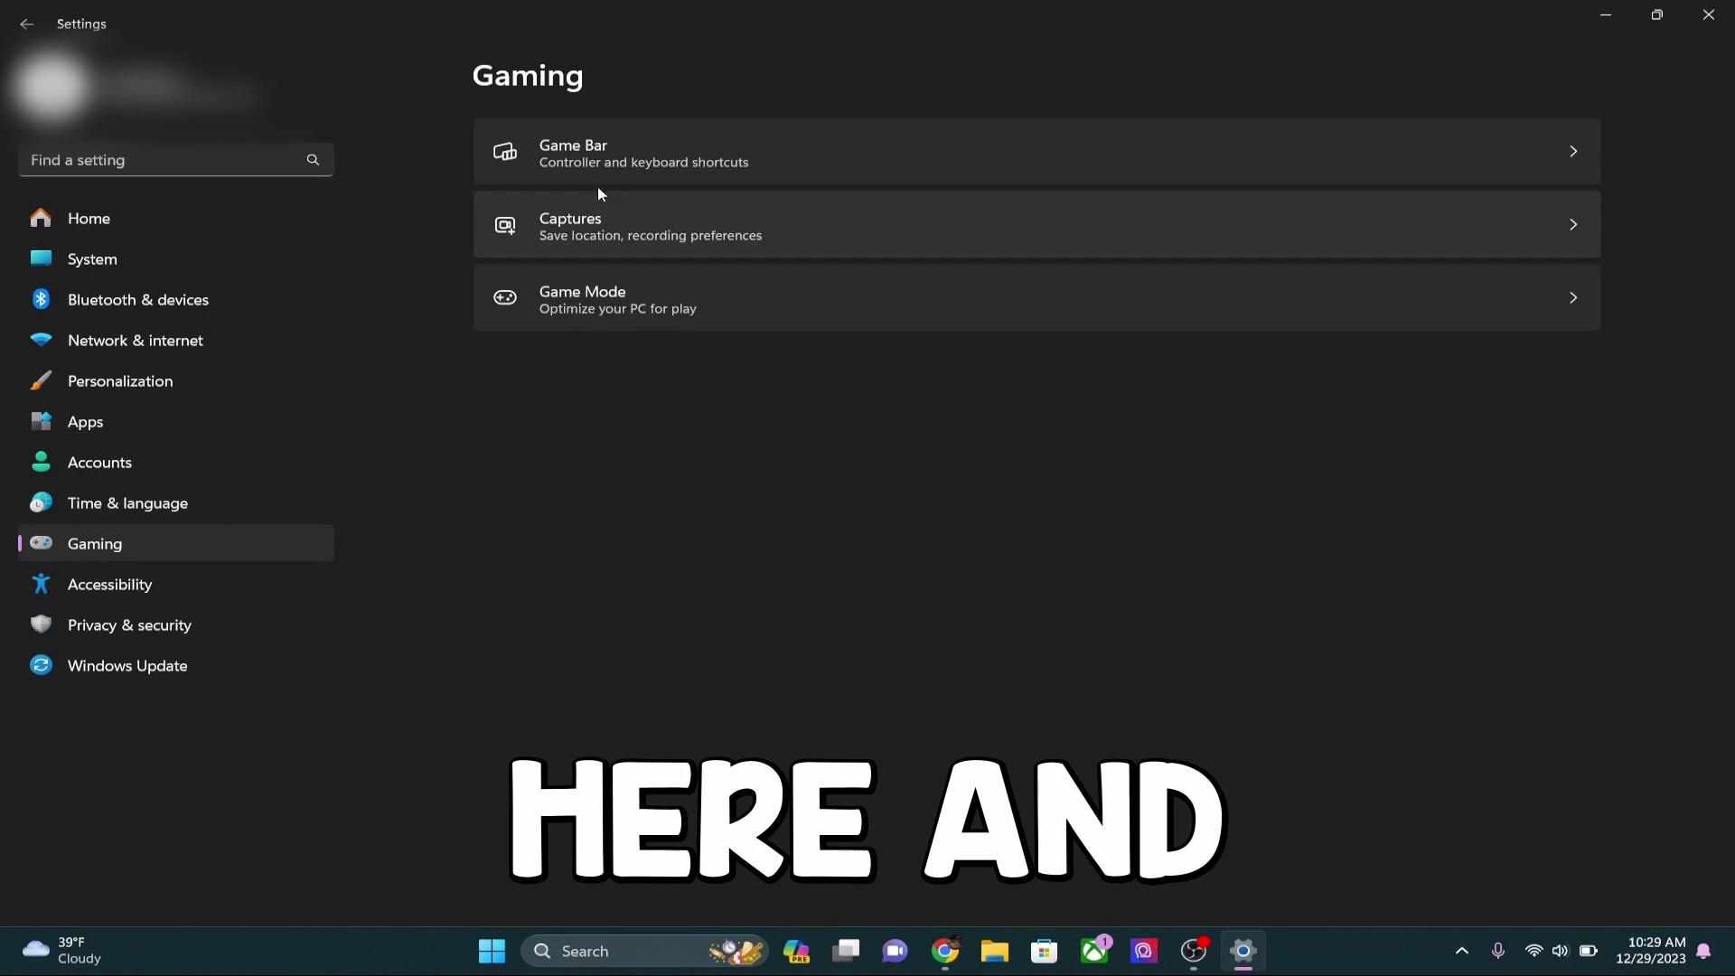
click(594, 308)
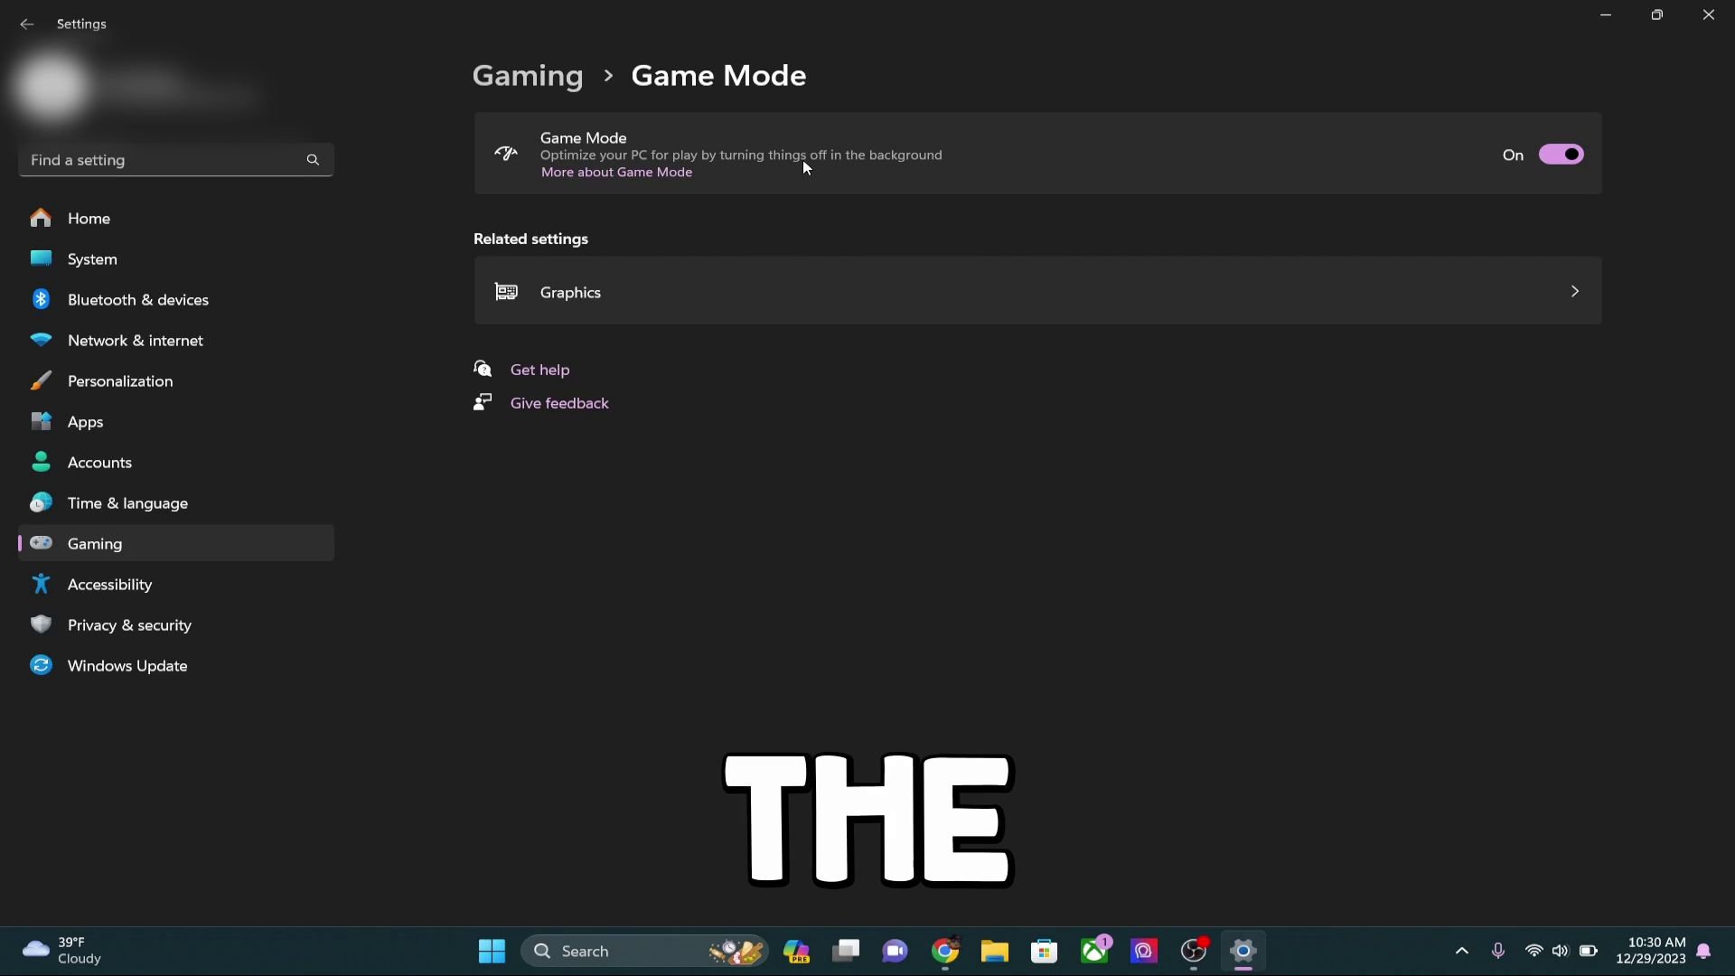
- Open the related graphics settings, expand the Roblox entry in the app list and close Settings
click(1104, 297)
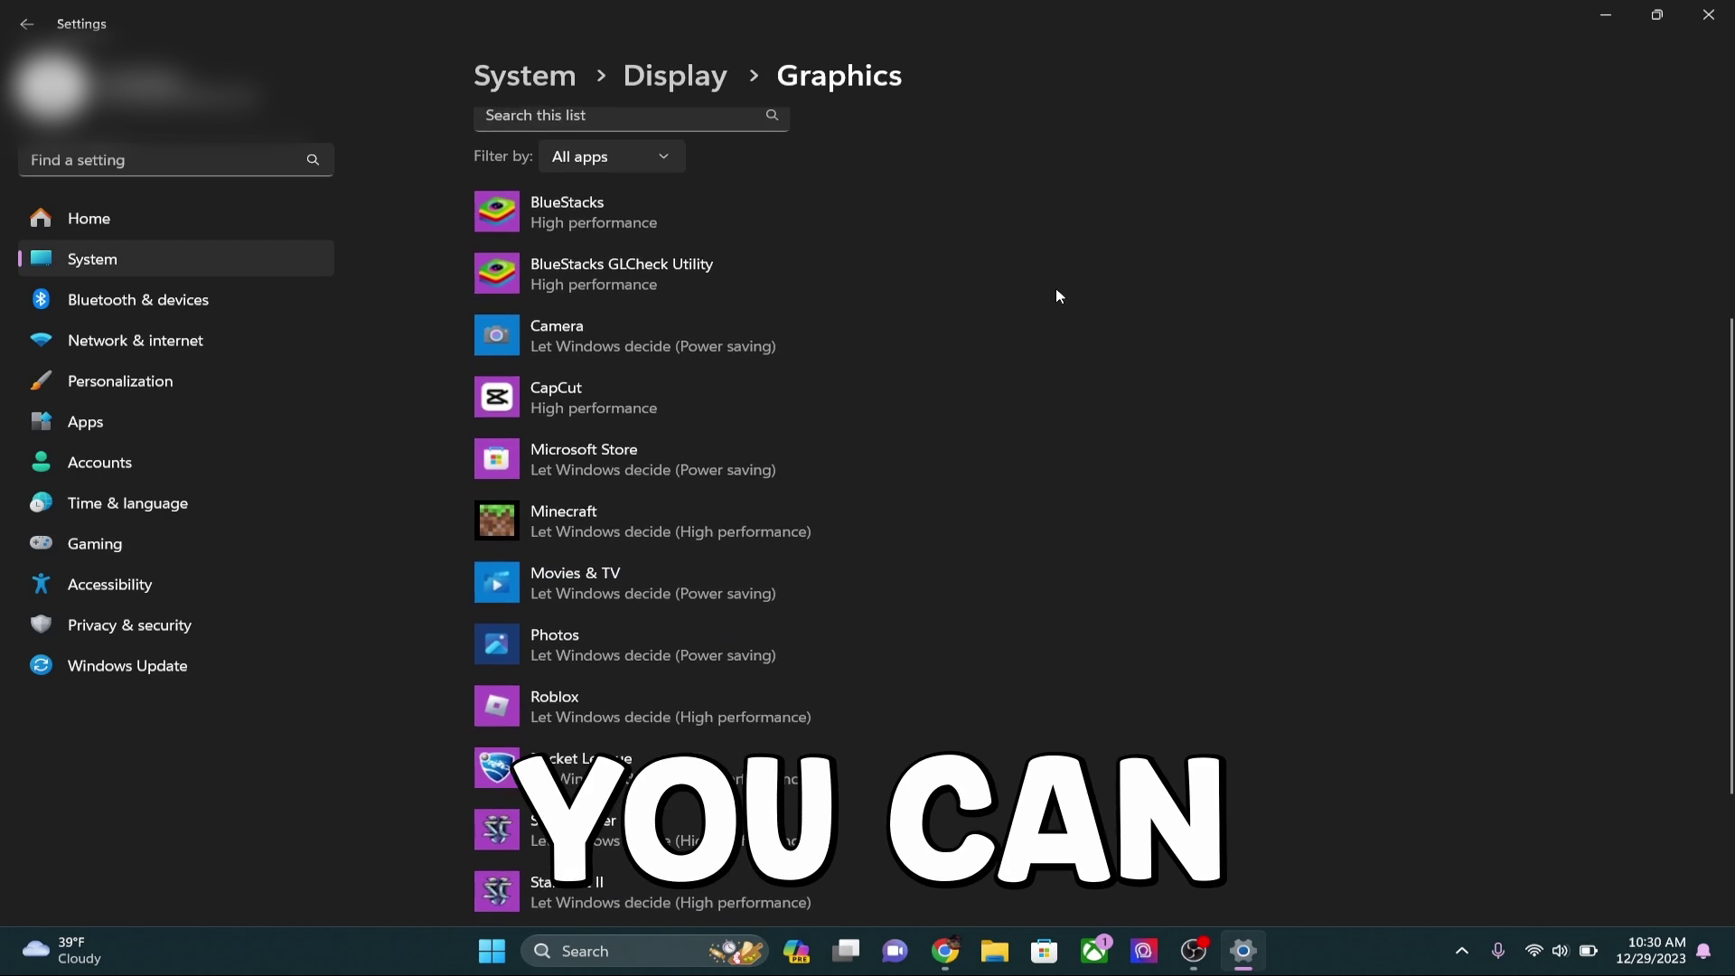
scroll(685, 461, down, 3)
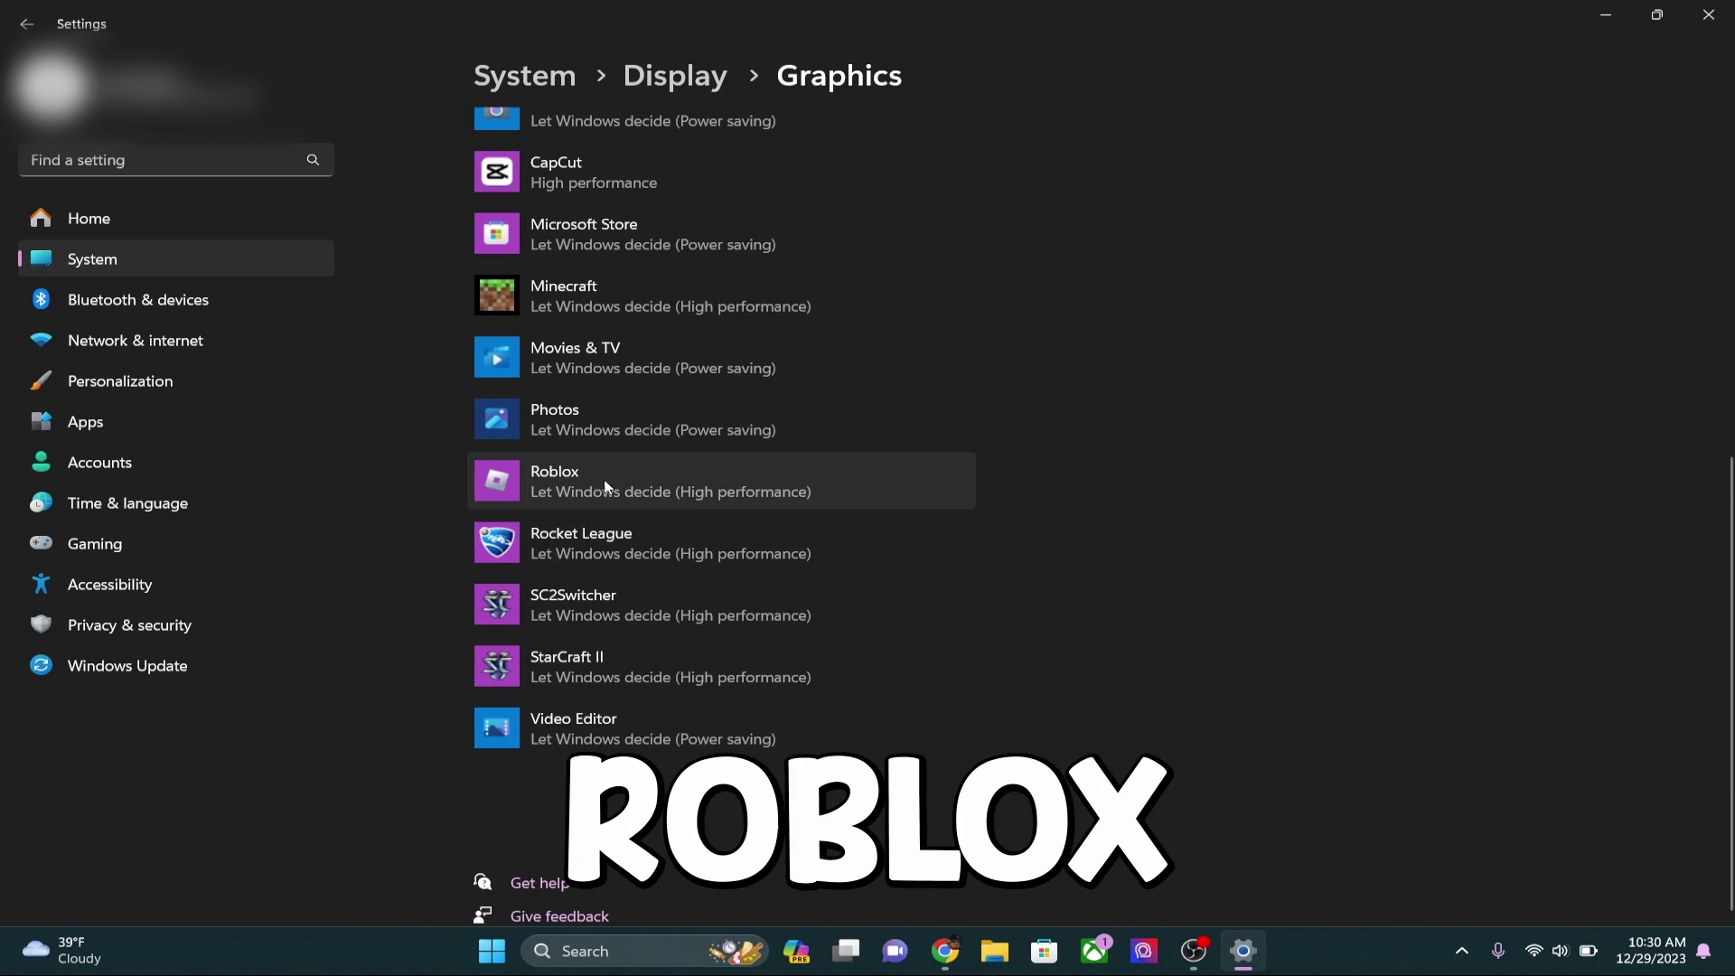
click(645, 502)
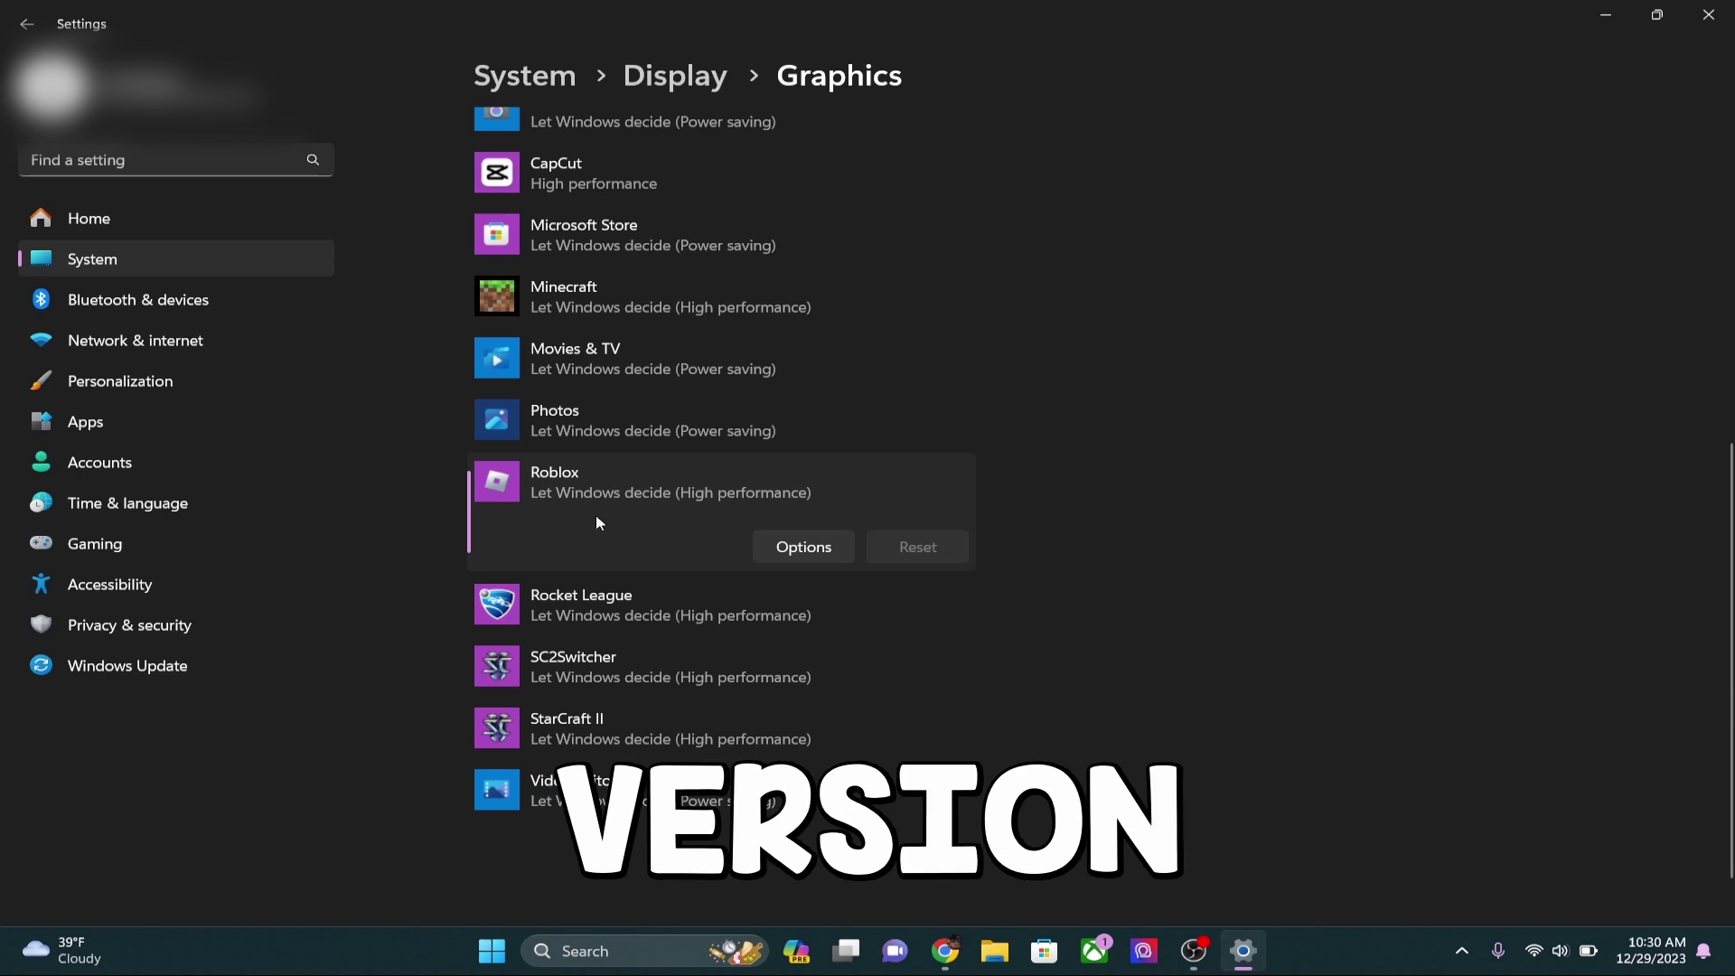
click(1707, 9)
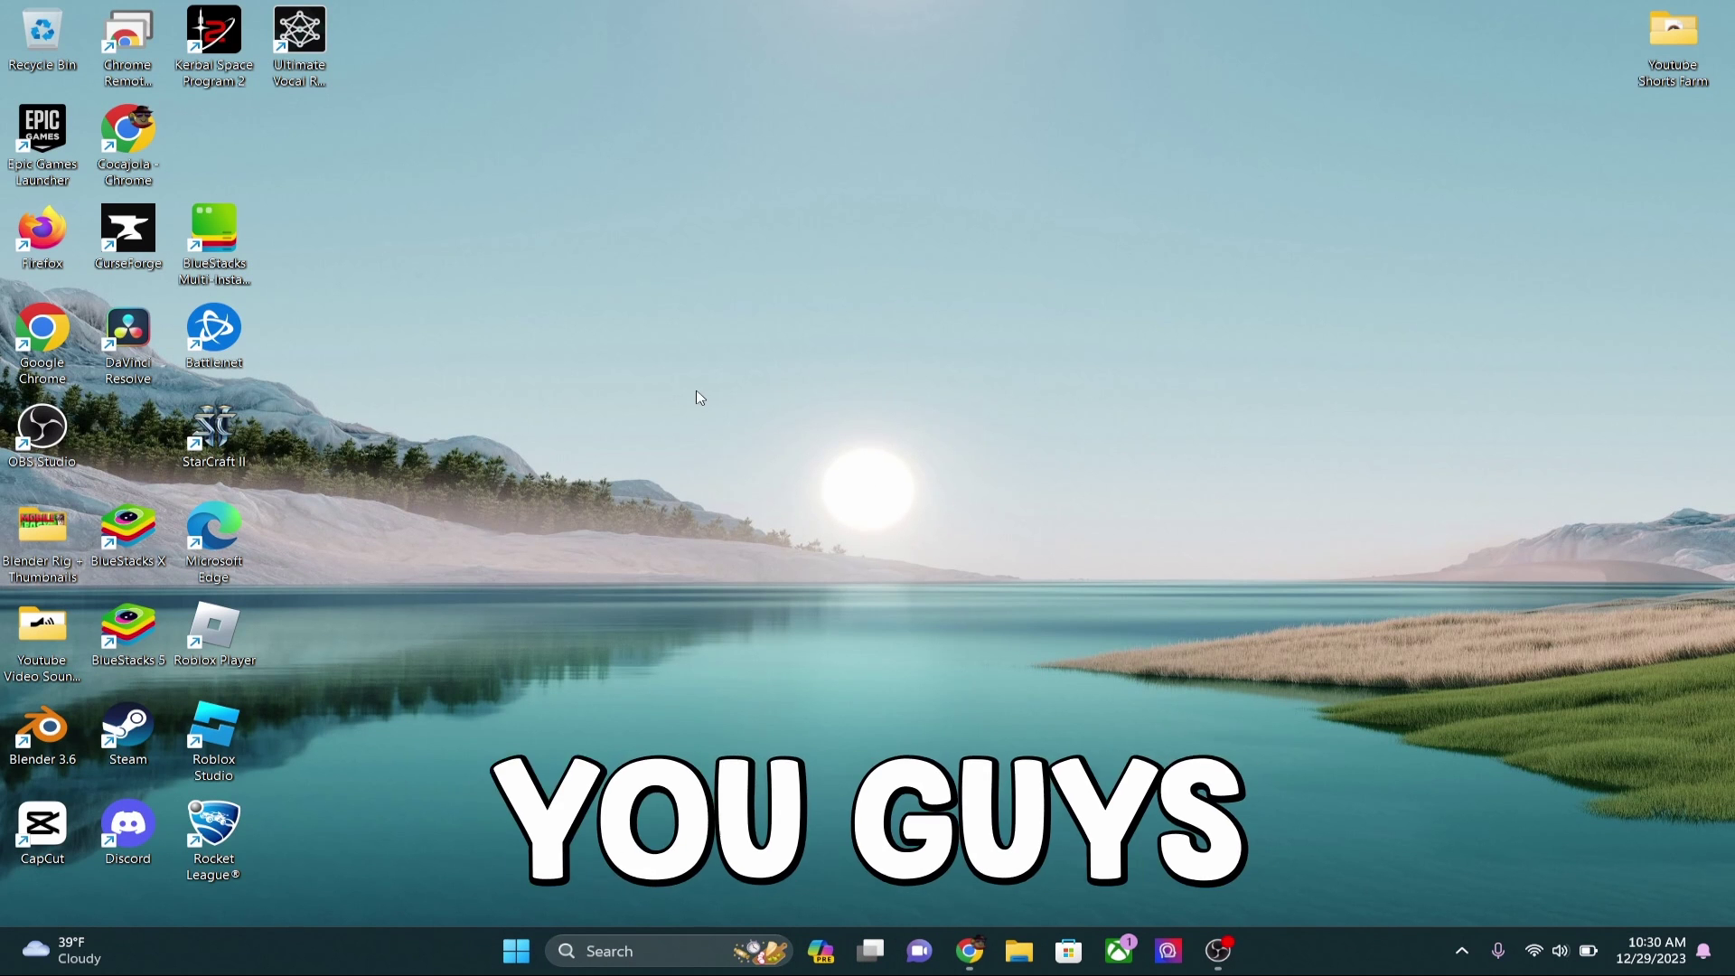
- Search Windows for "control", open Control Panel and go to Power Options under System and Security
click(625, 941)
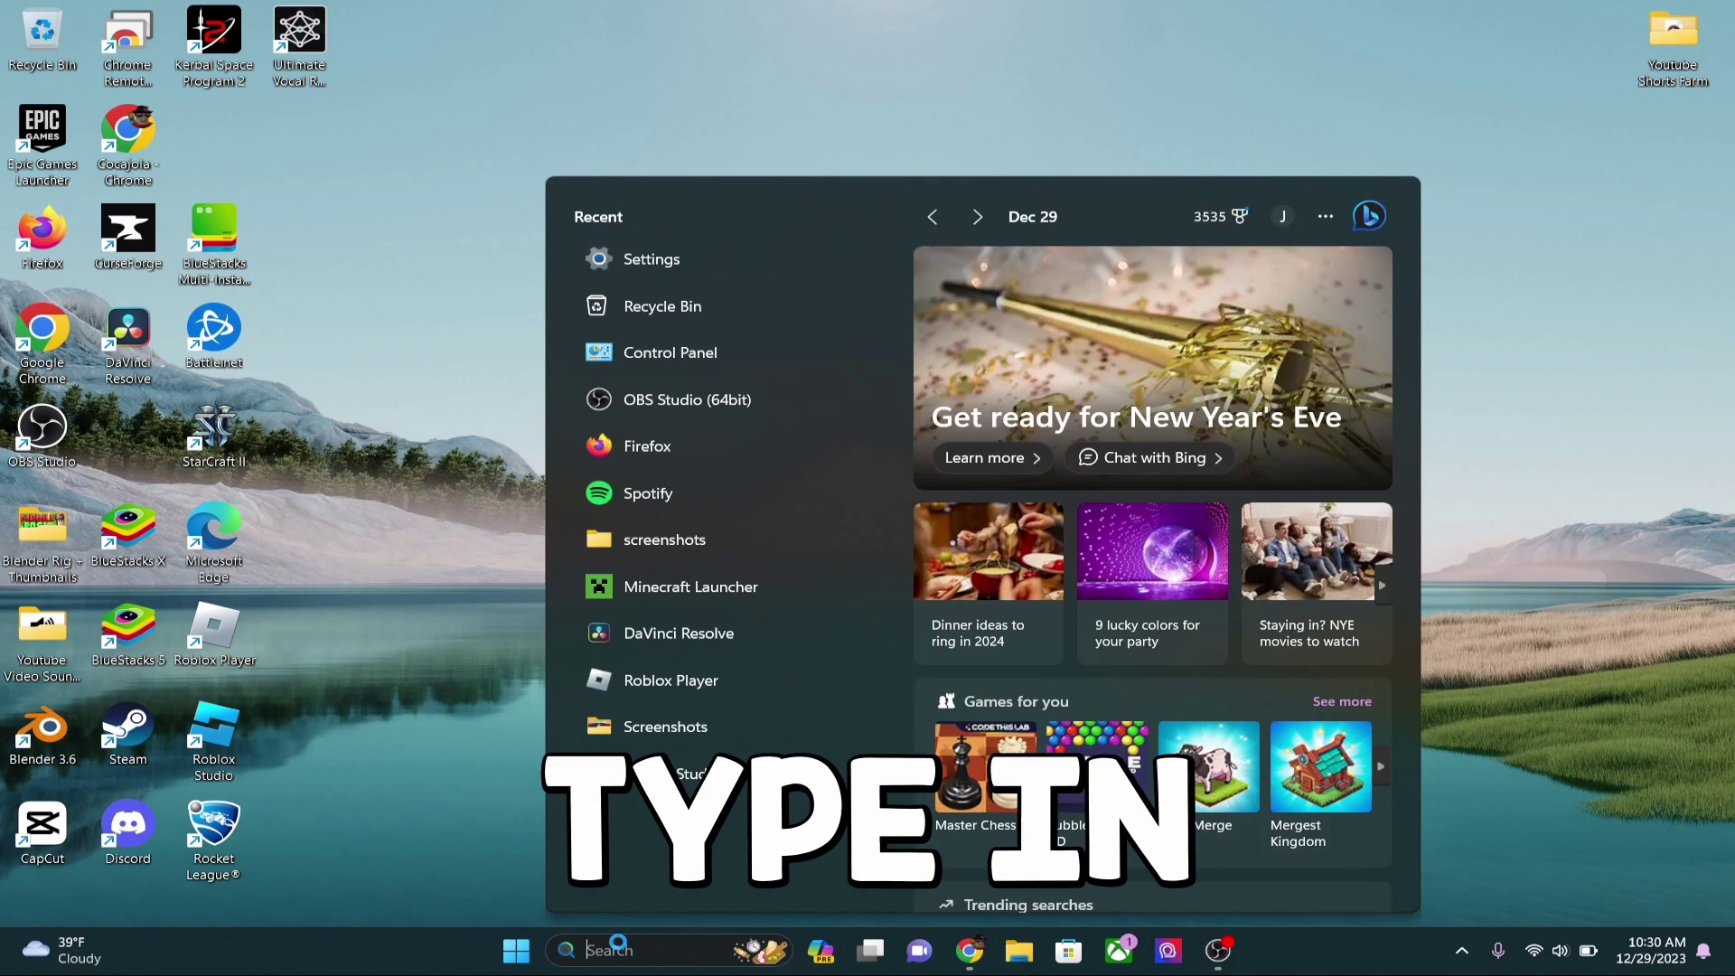
text(control)
key(Return)
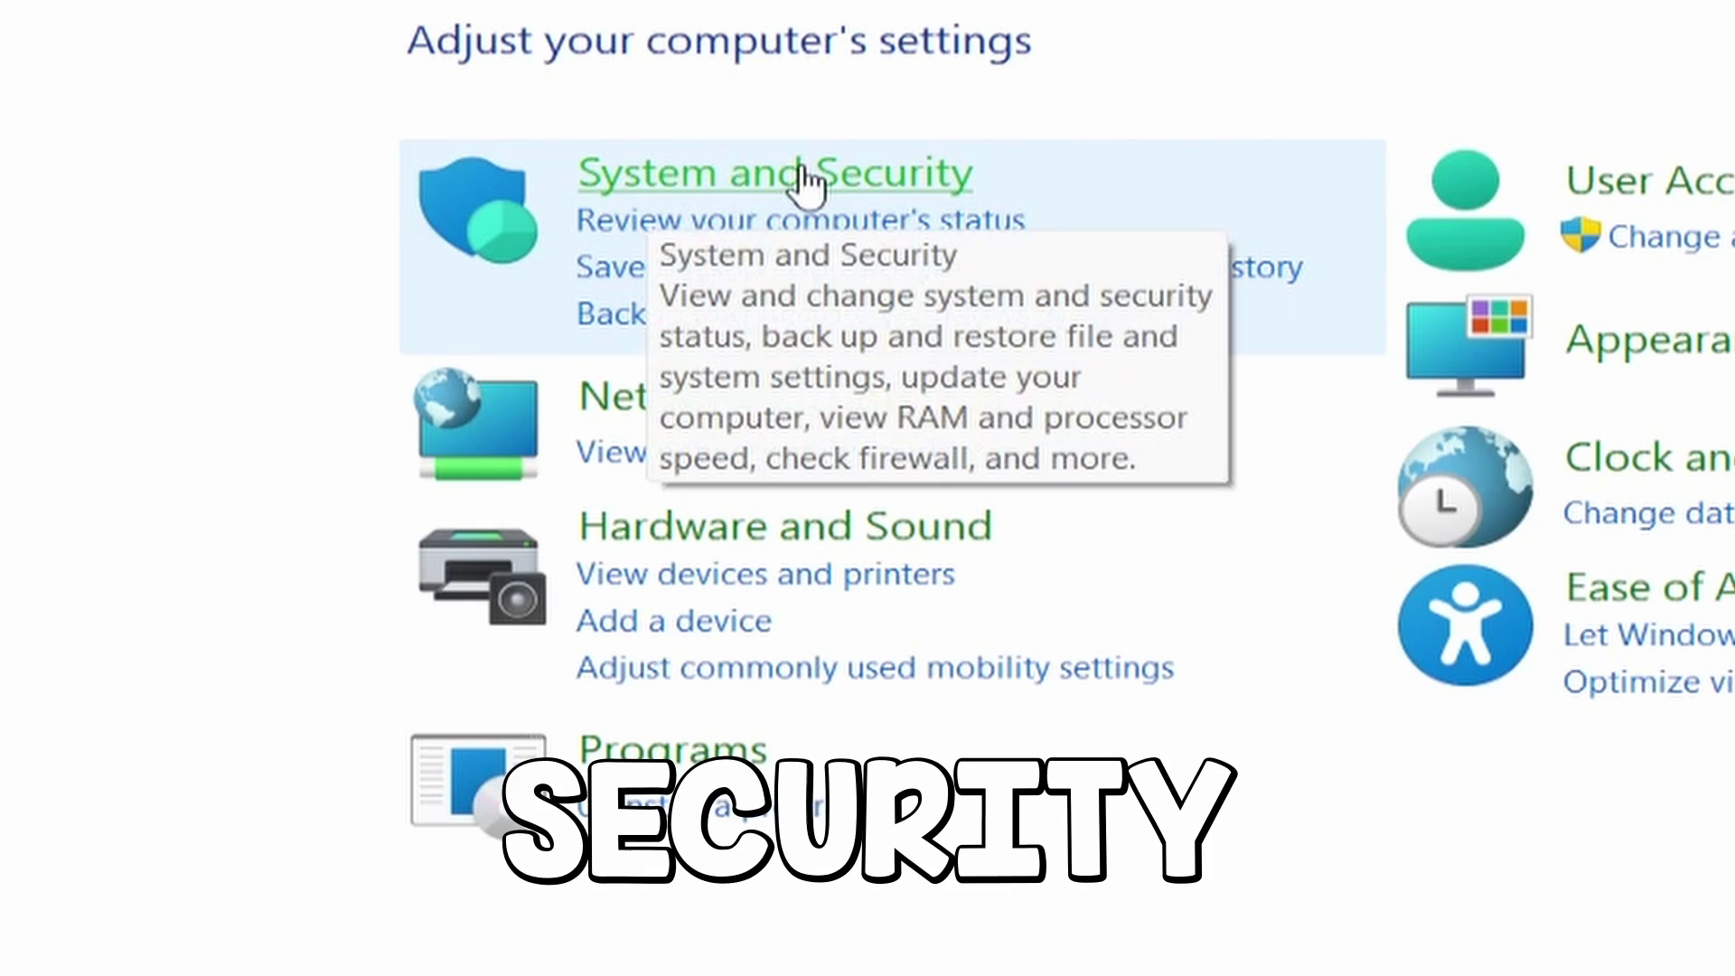
click(807, 178)
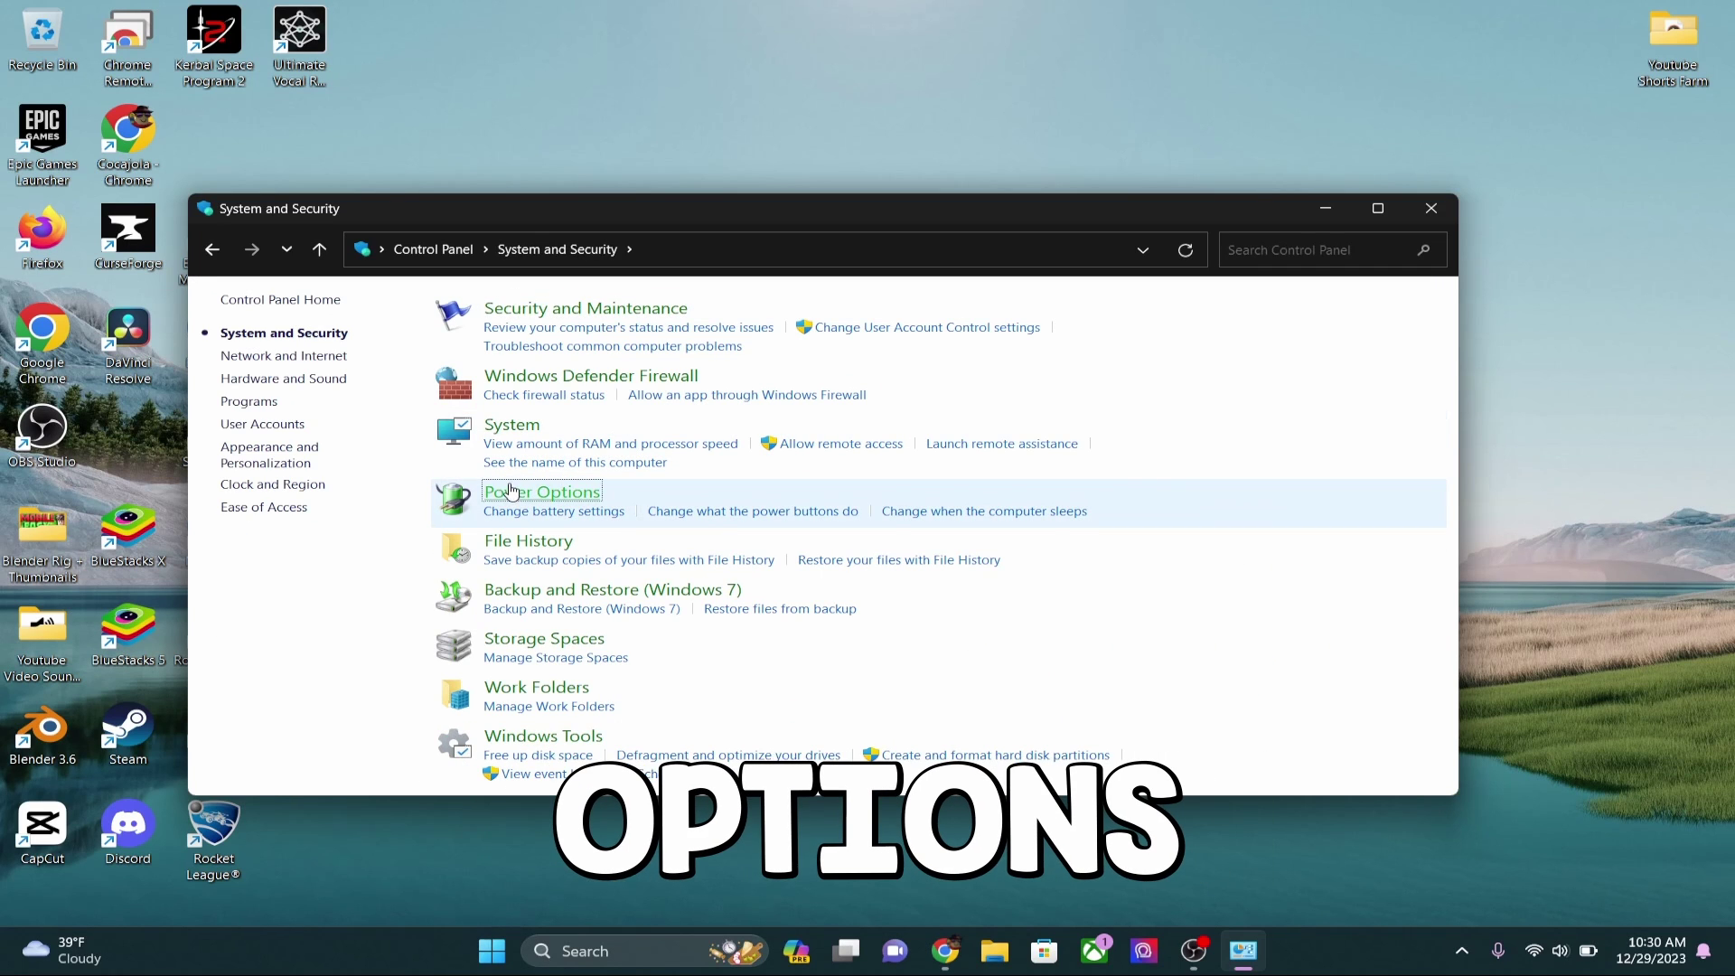
click(512, 492)
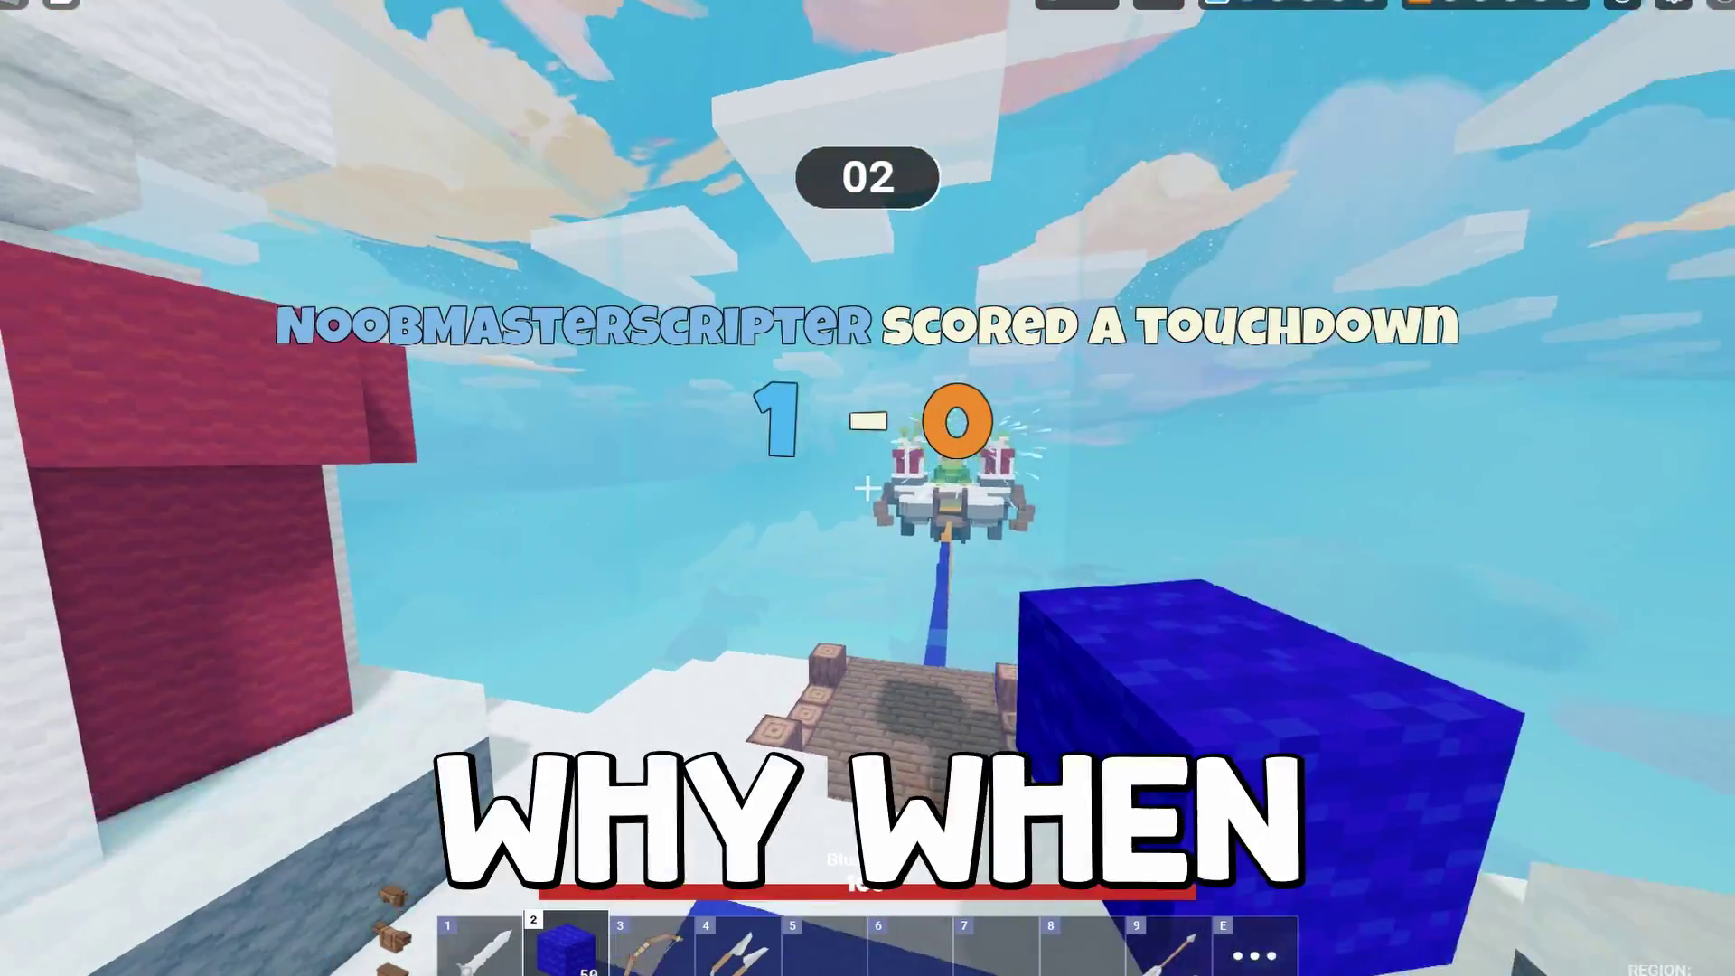
- Switch to the Roblox game and swap the bow into hotbar slot 2, moving the blue blocks to slot 3
key(e)
drag(649, 945, 567, 947)
key(e)
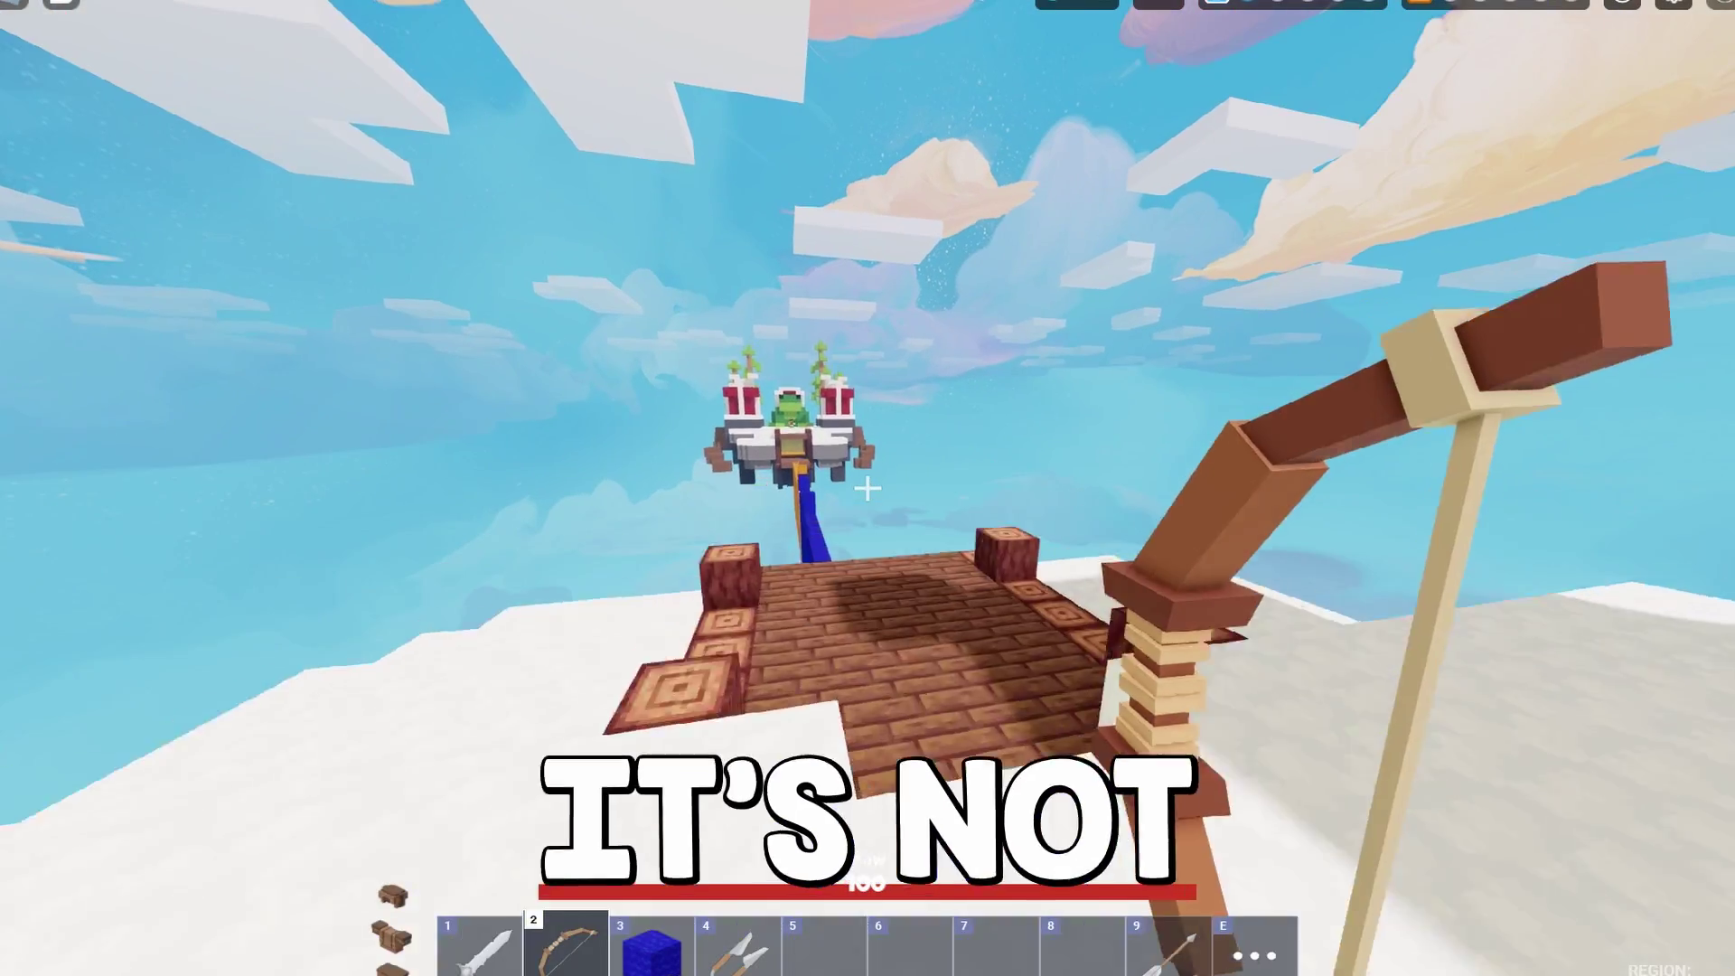
- Equip the blue blocks and cross the bridge to the opposing island, placing blocks along the way
key(w)
key(4)
key(3)
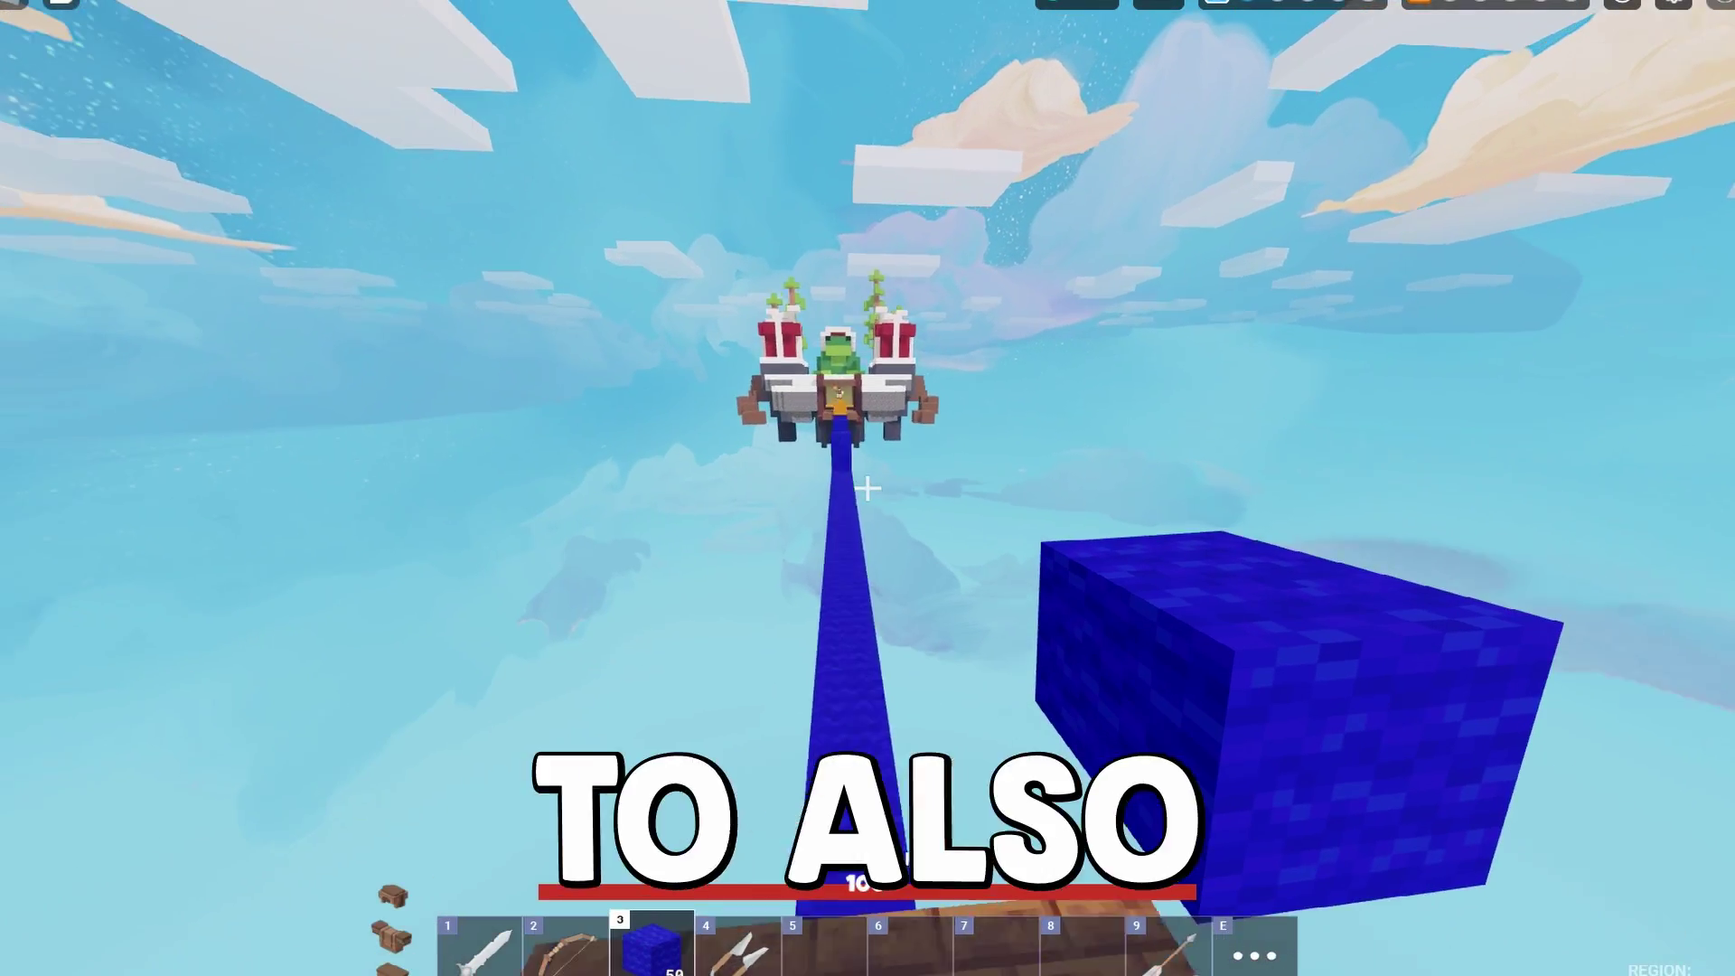
click(868, 487)
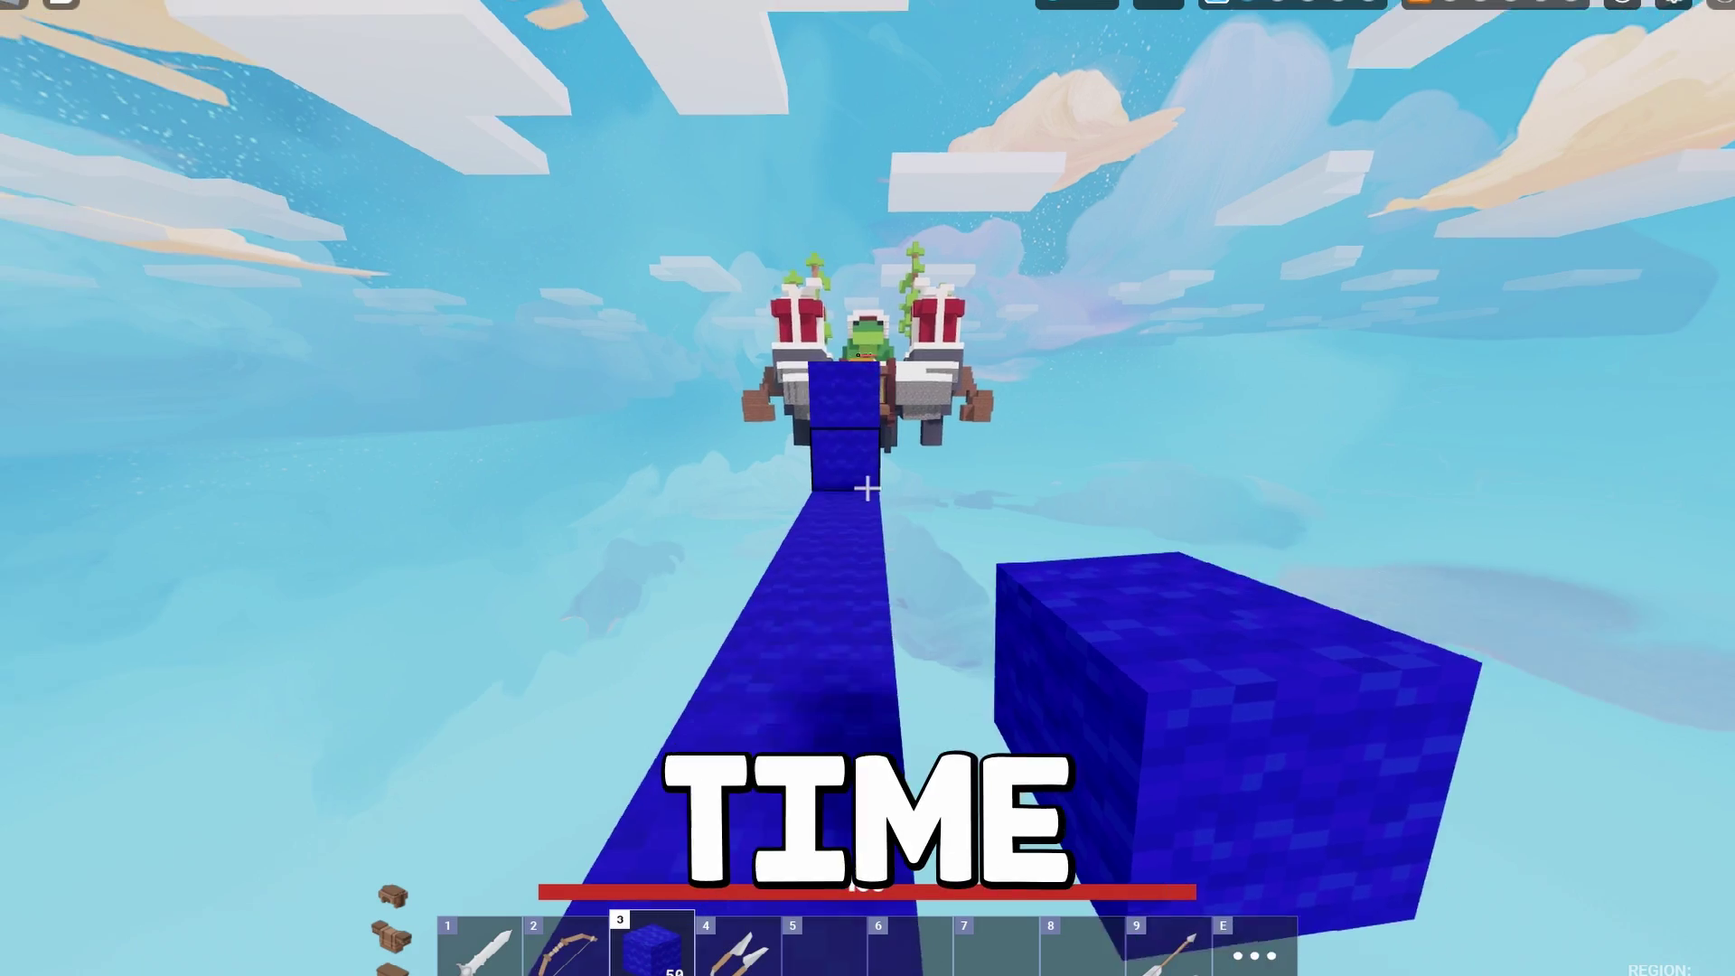
click(867, 488)
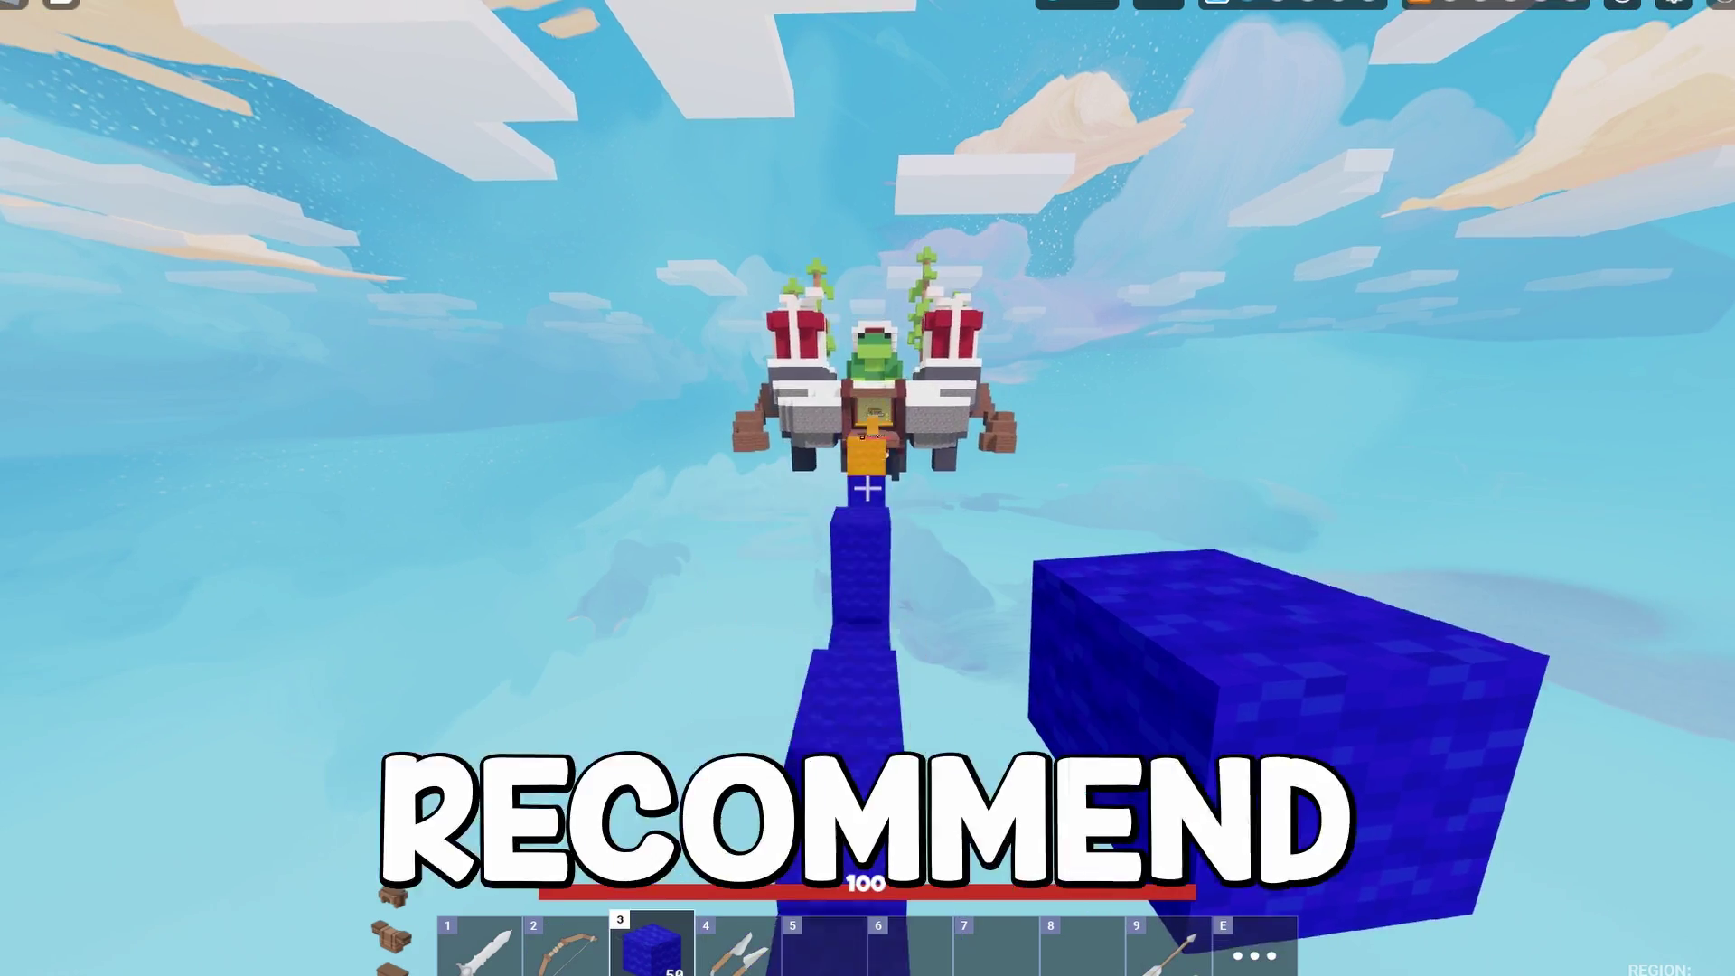
click(868, 488)
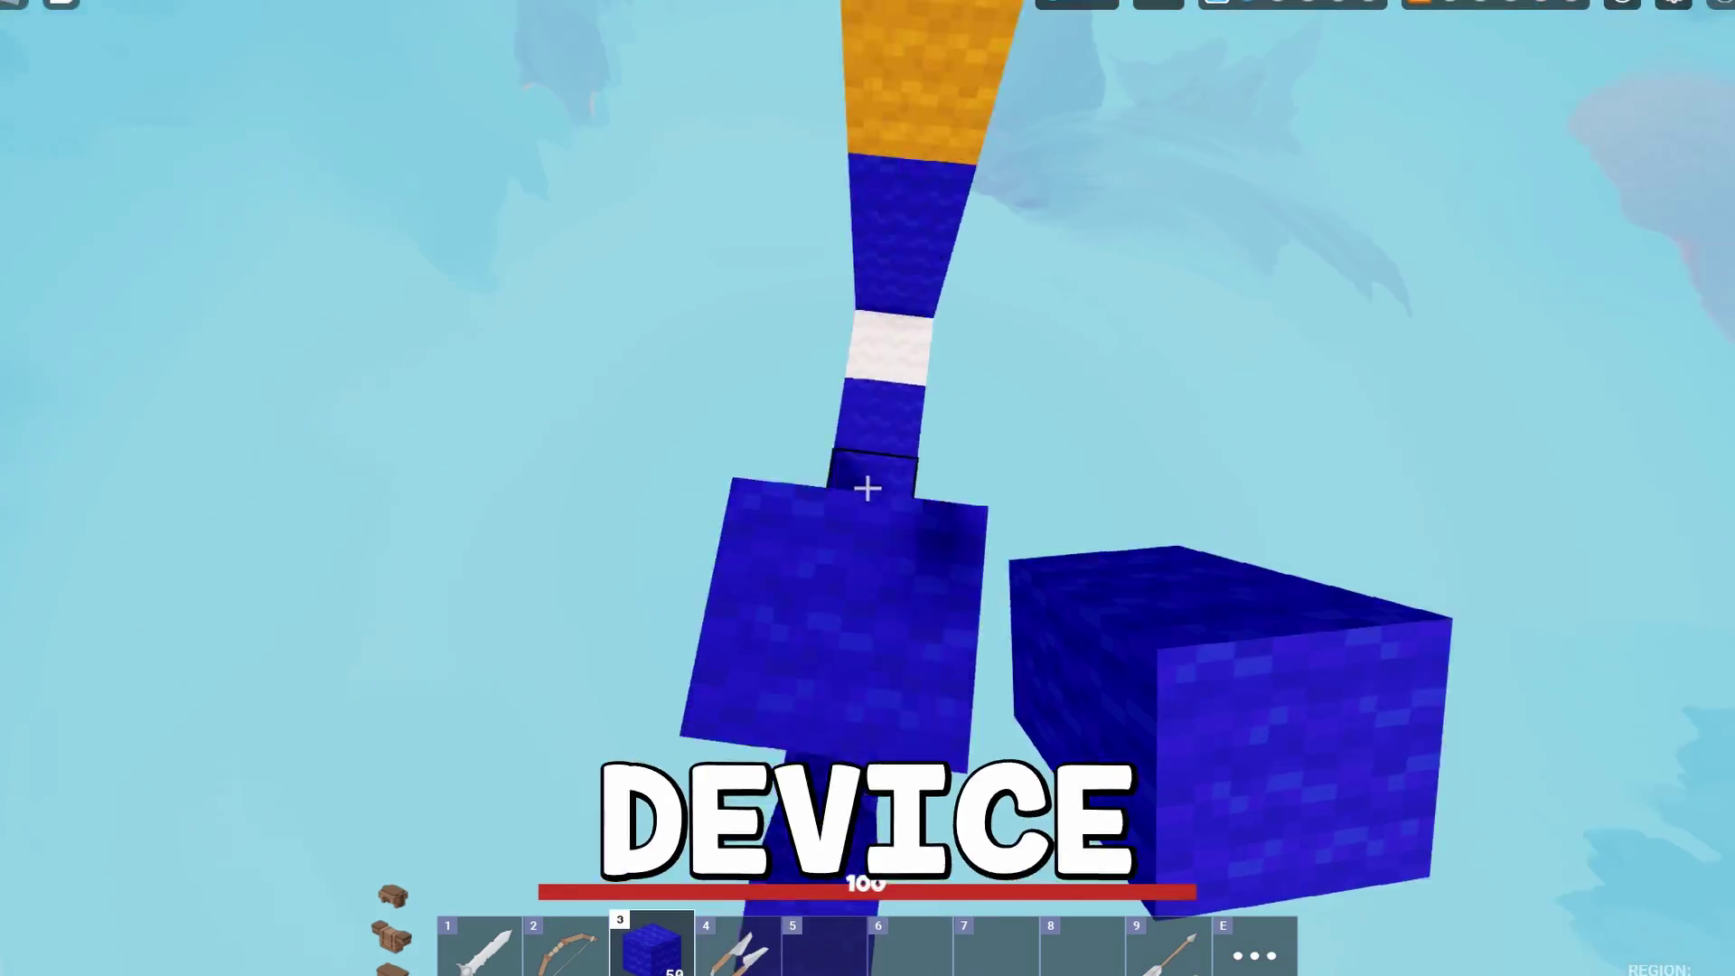
click(867, 488)
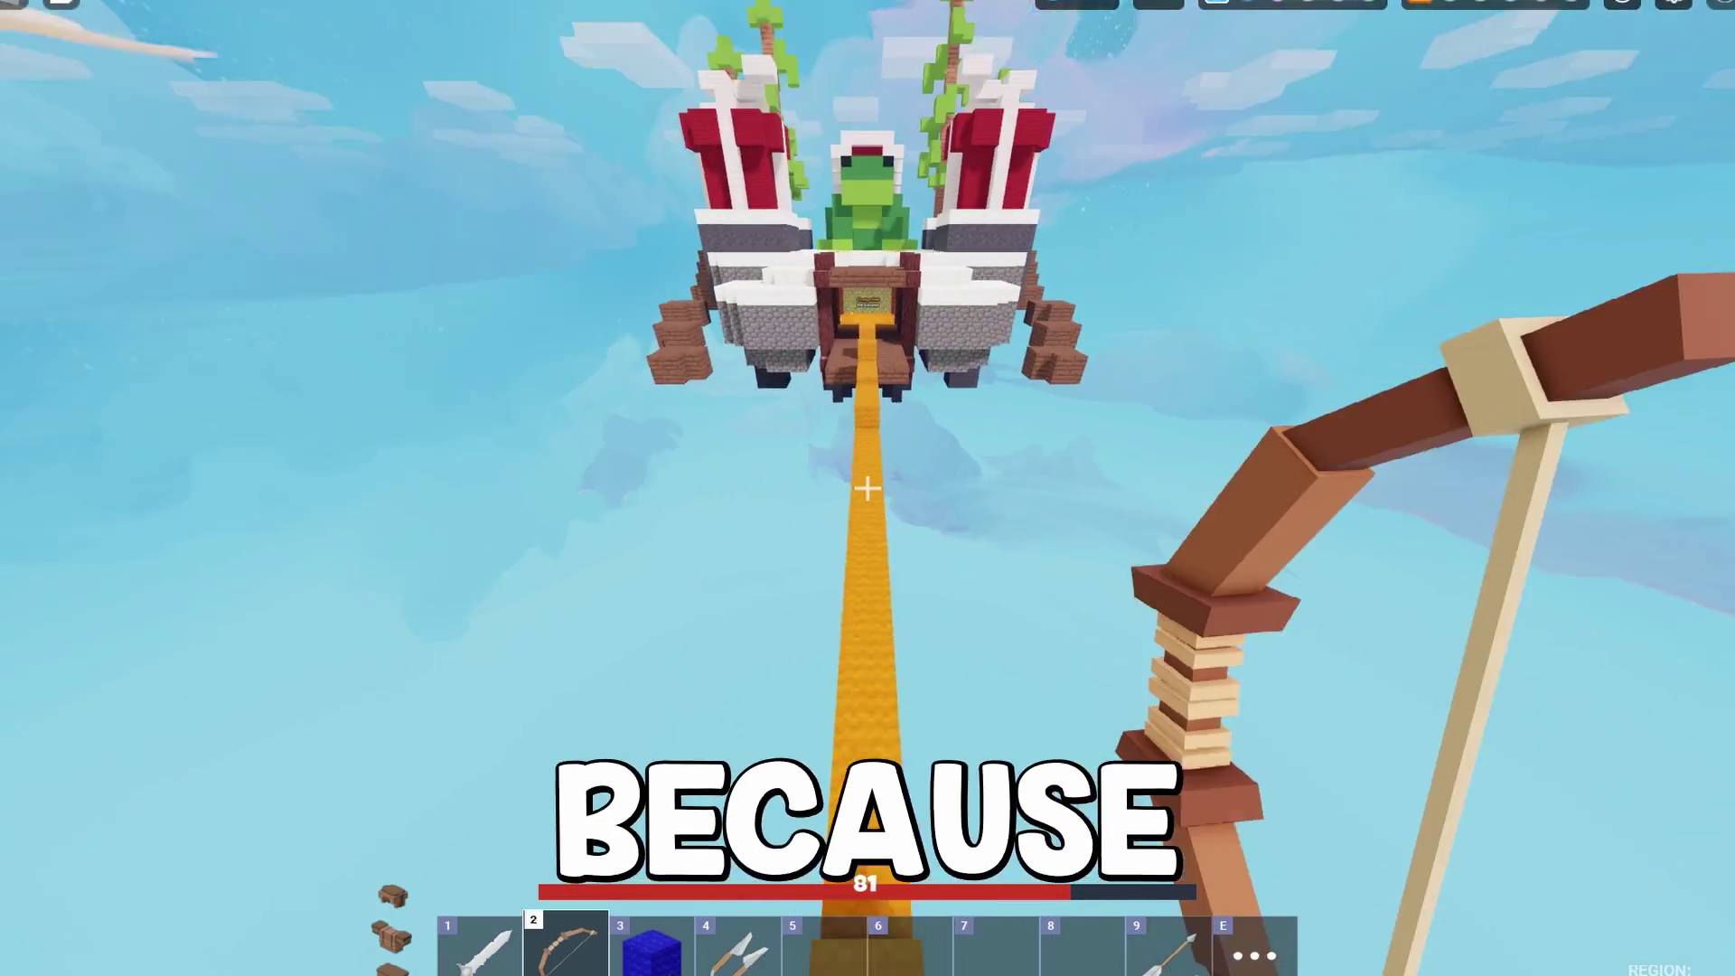
key(w)
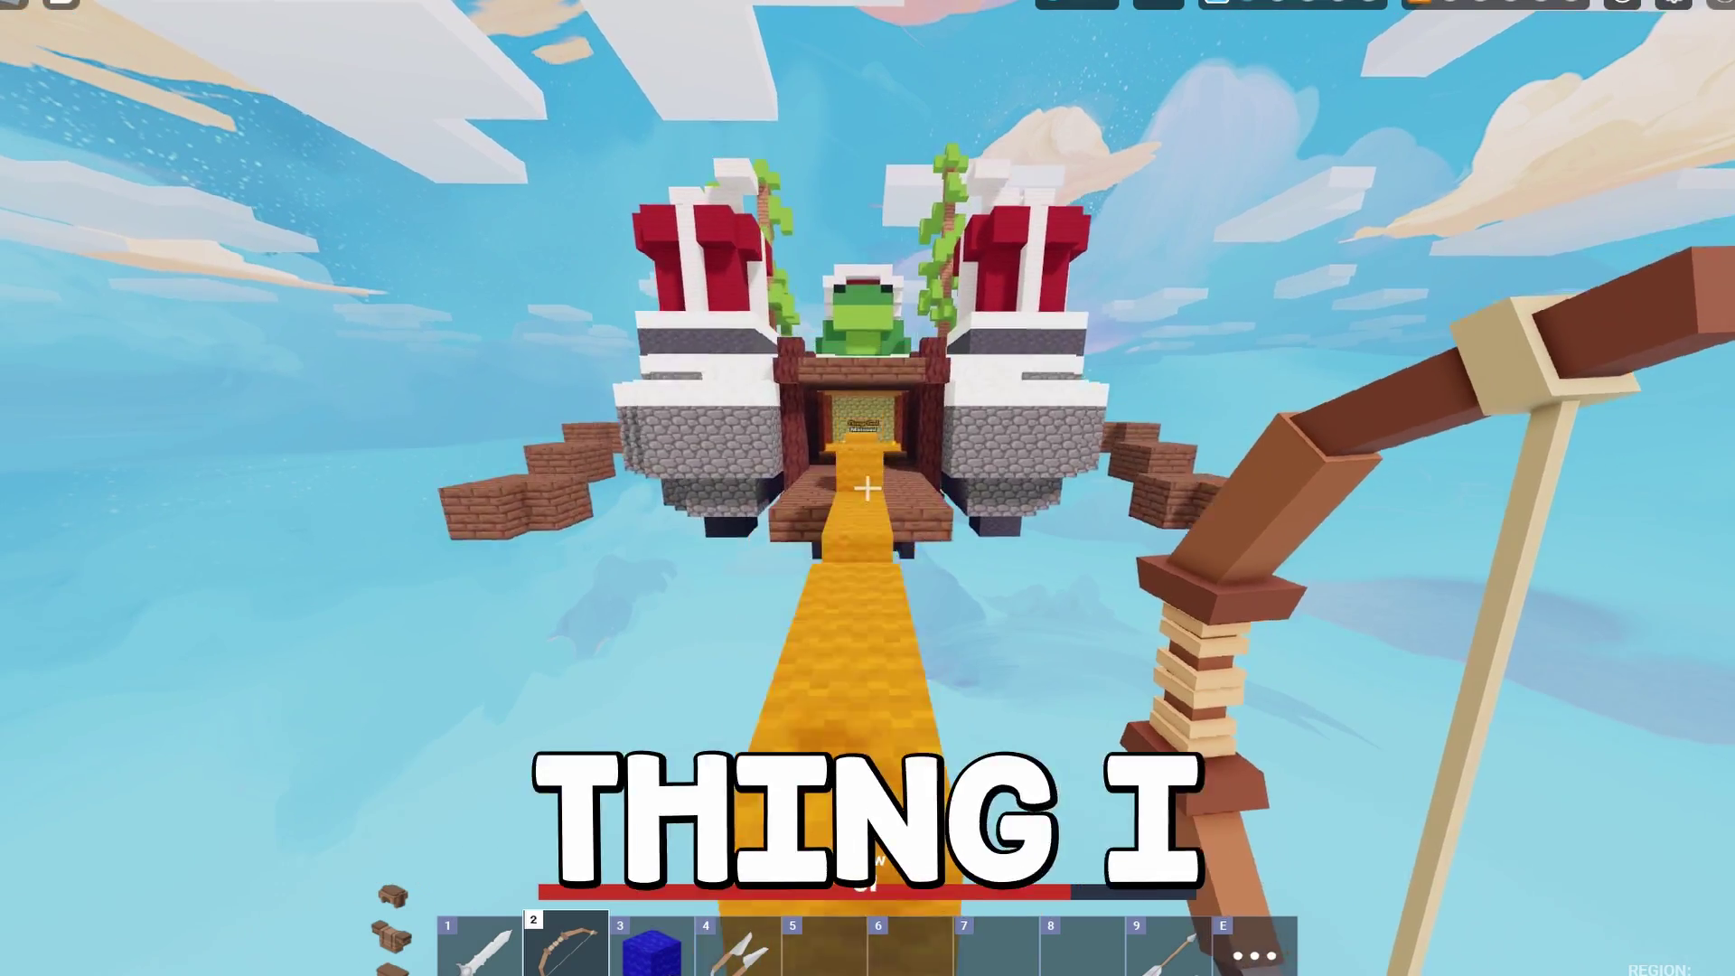
key(w)
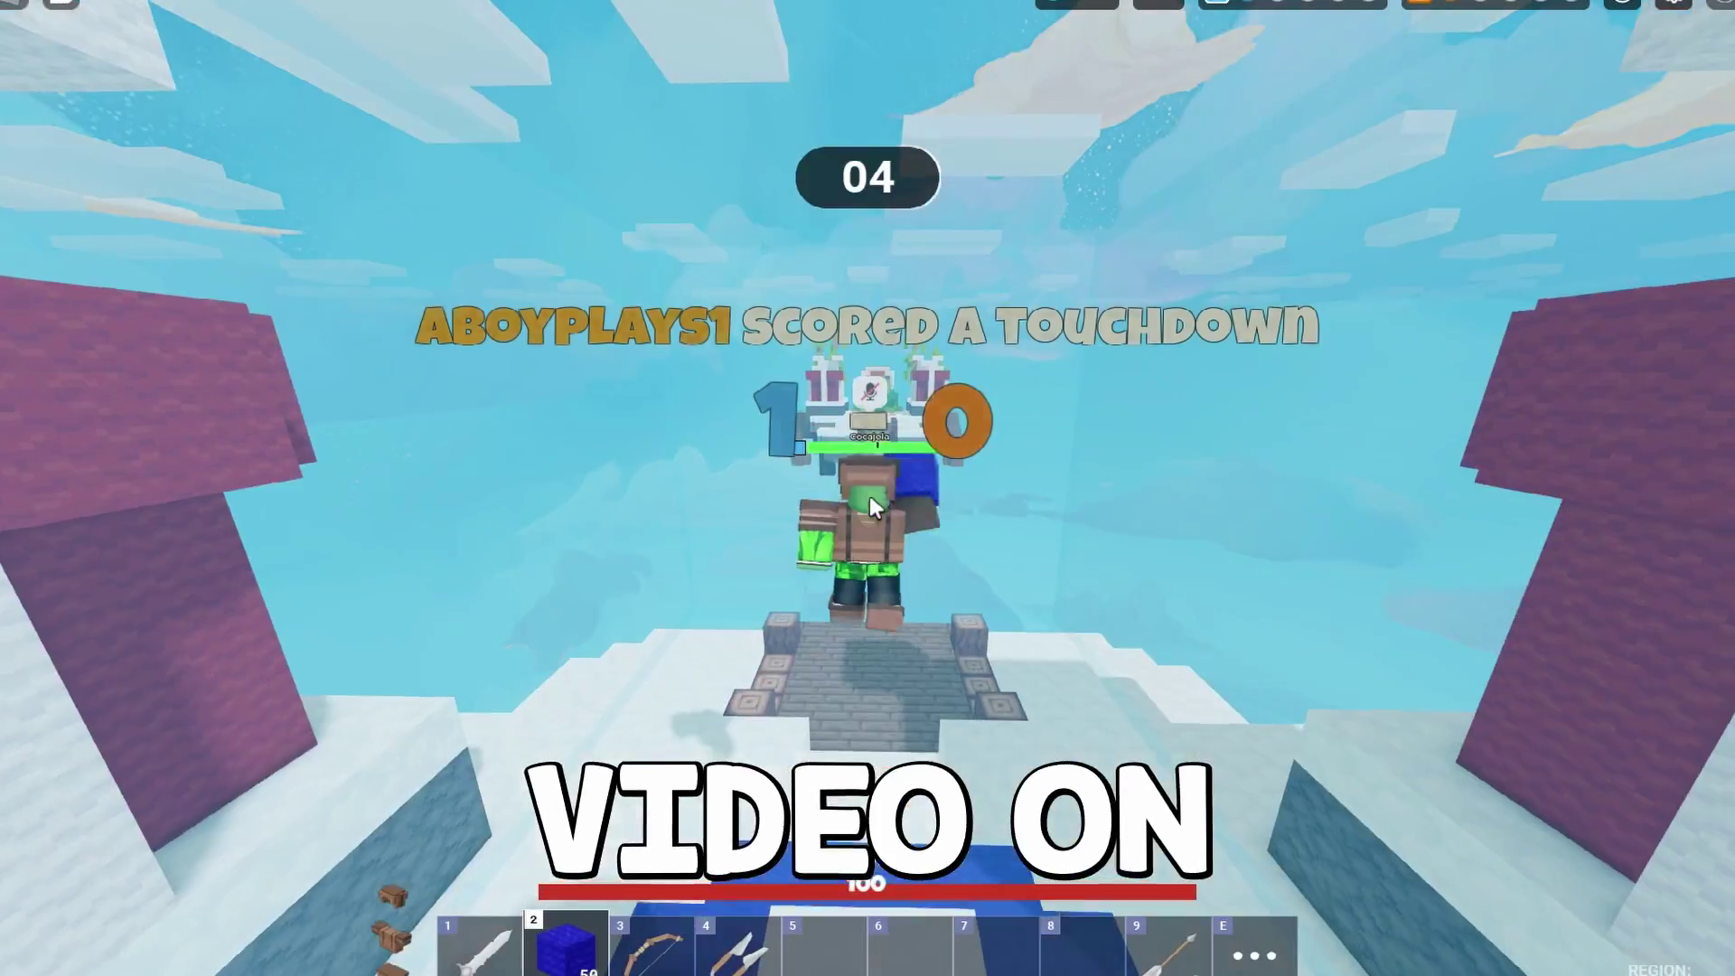
- Return to first-person view and swap the bow with the blue blocks in hotbar slot 2
scroll(882, 529, up, 3)
scroll(885, 542, up, 2)
key(e)
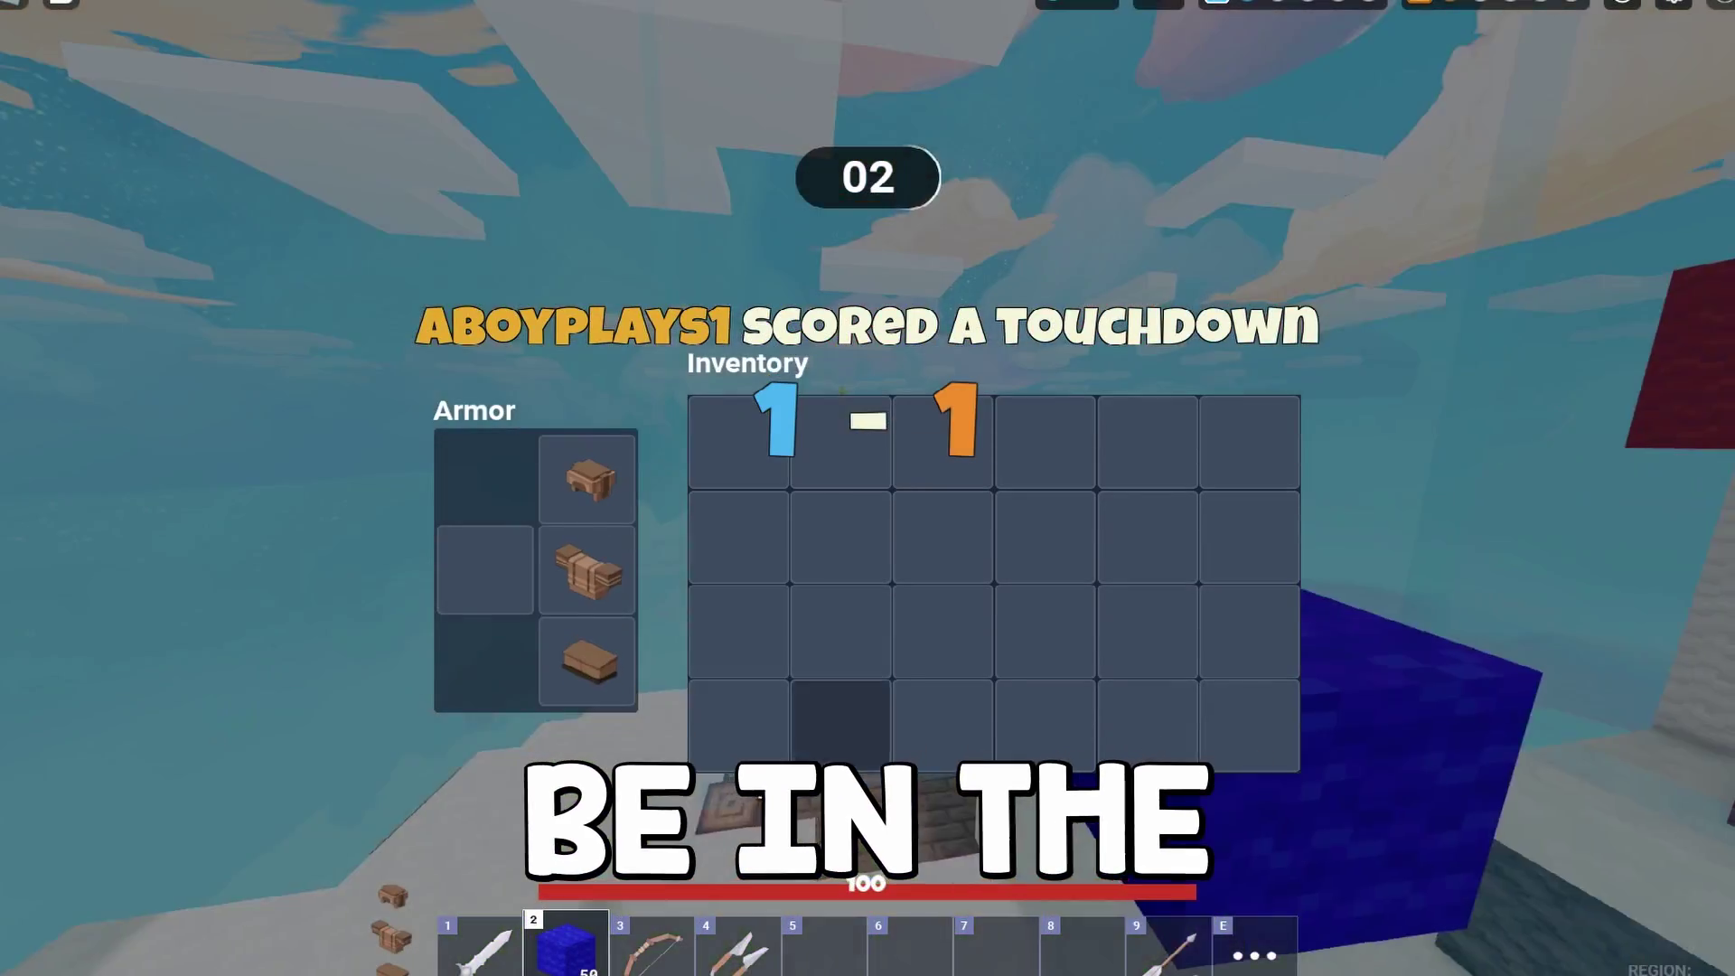
drag(652, 948, 565, 949)
key(e)
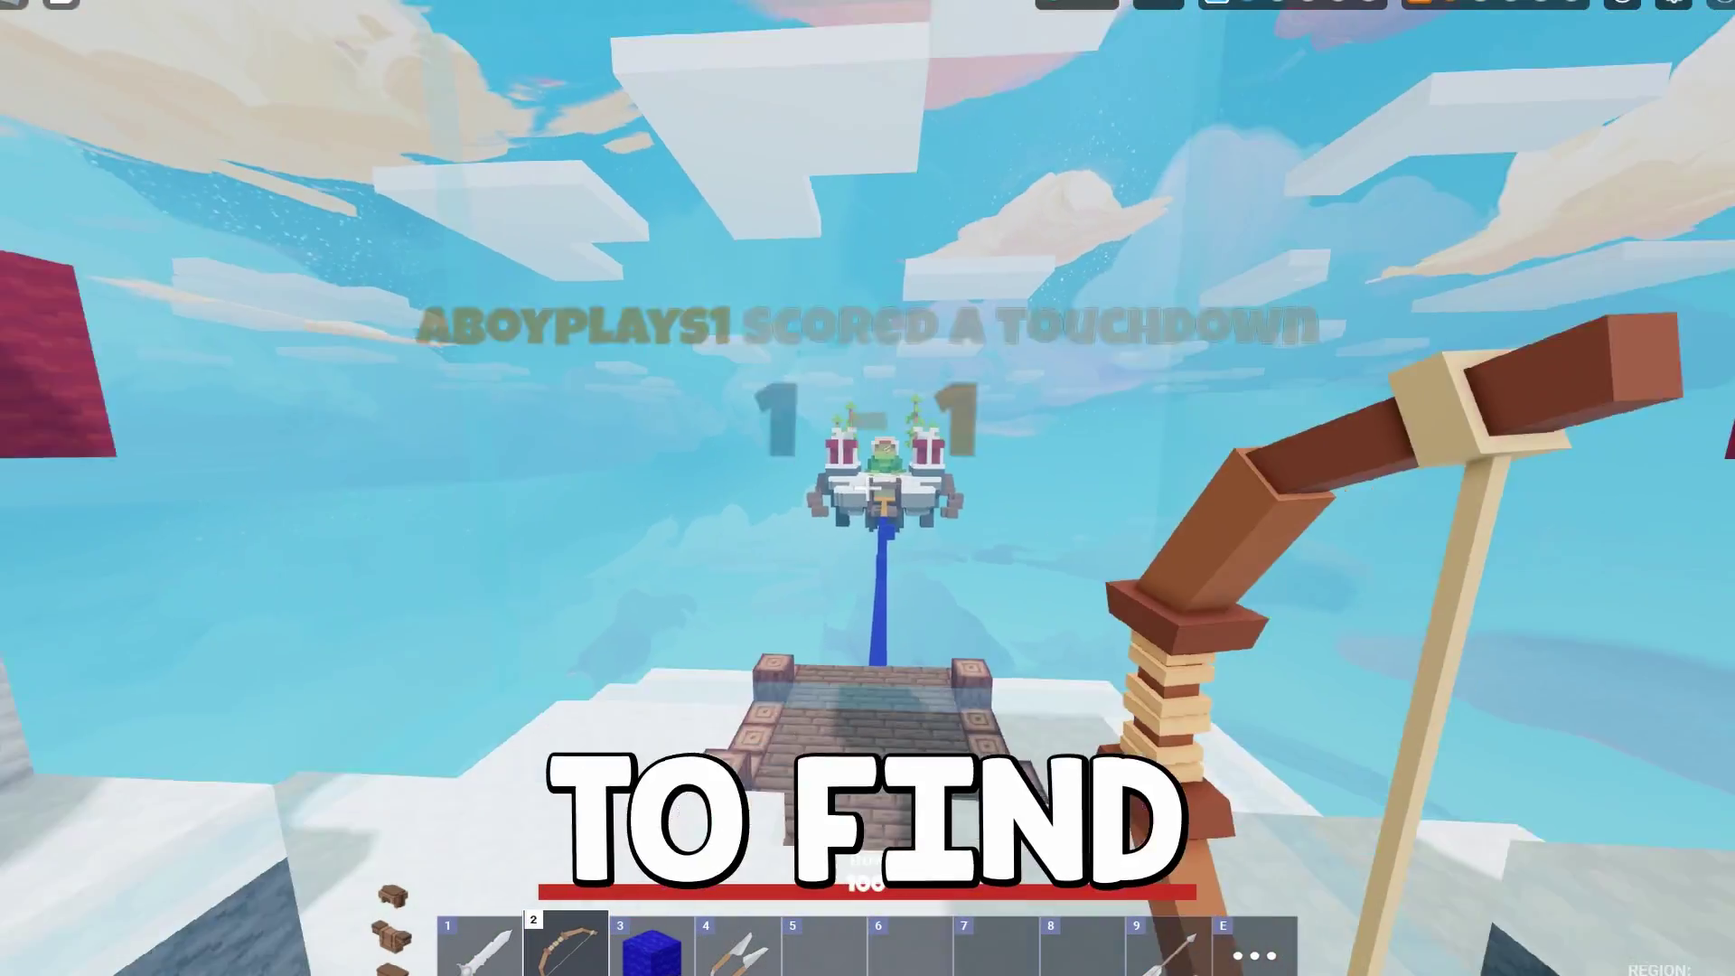
- Walk onto the bridge with the bow, place blue blocks ahead and advance to the opposing island's goal
key(w)
key(w)
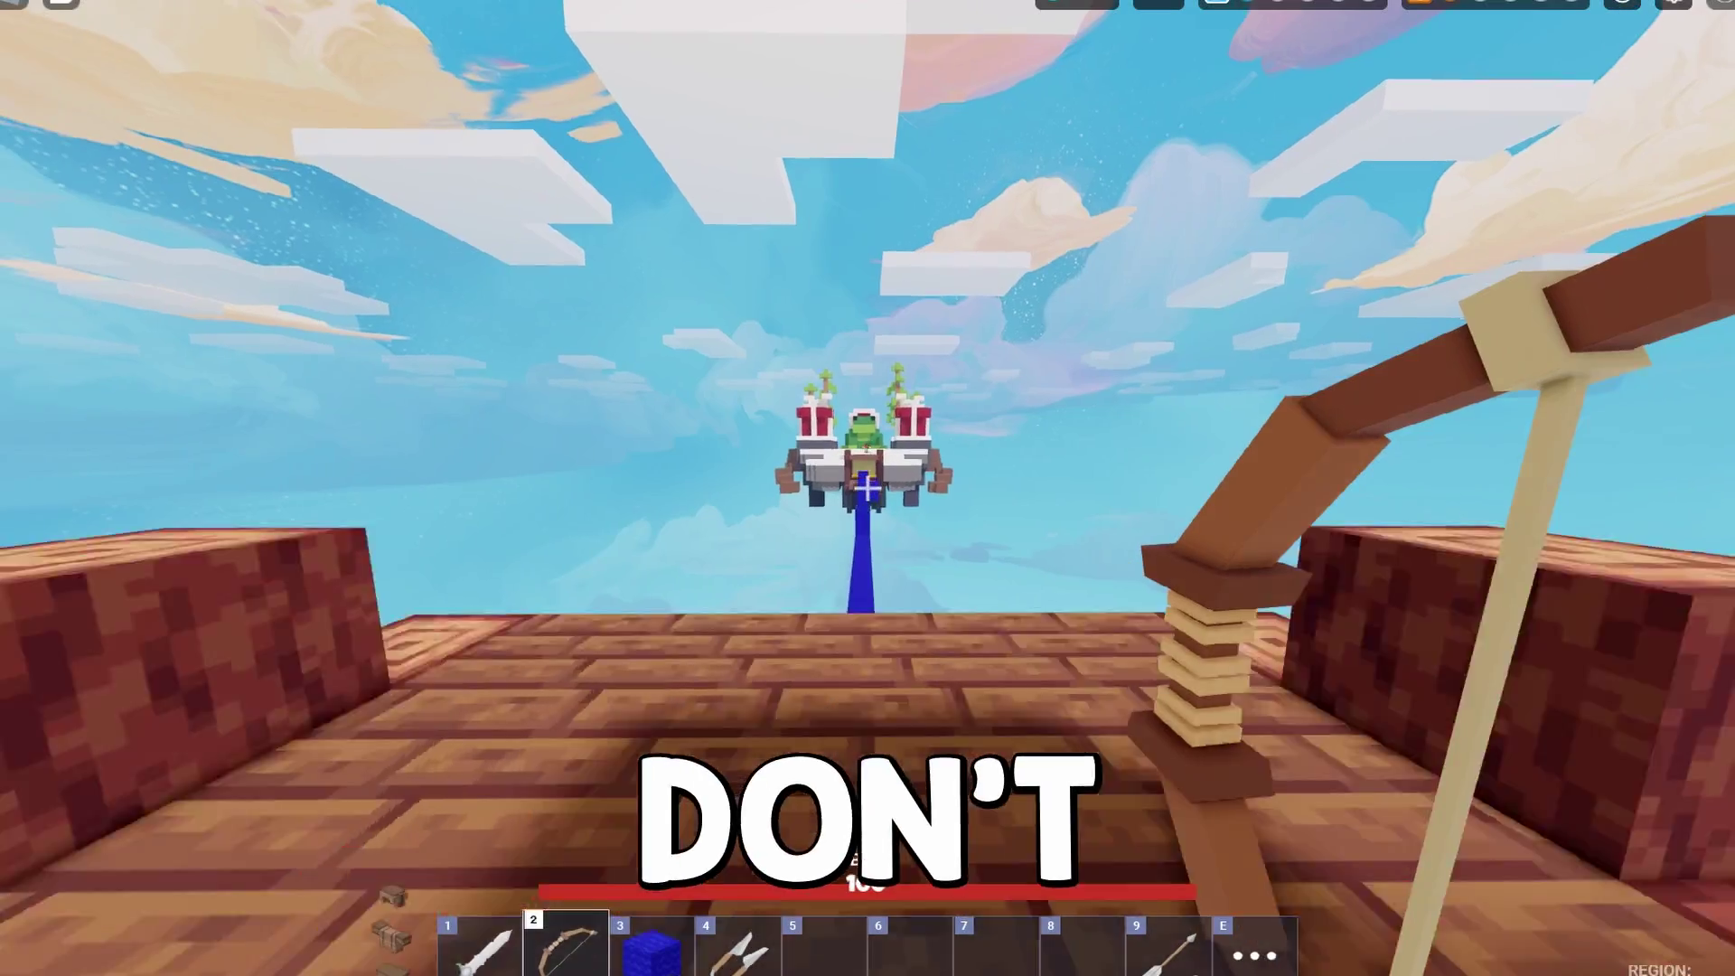
key(w)
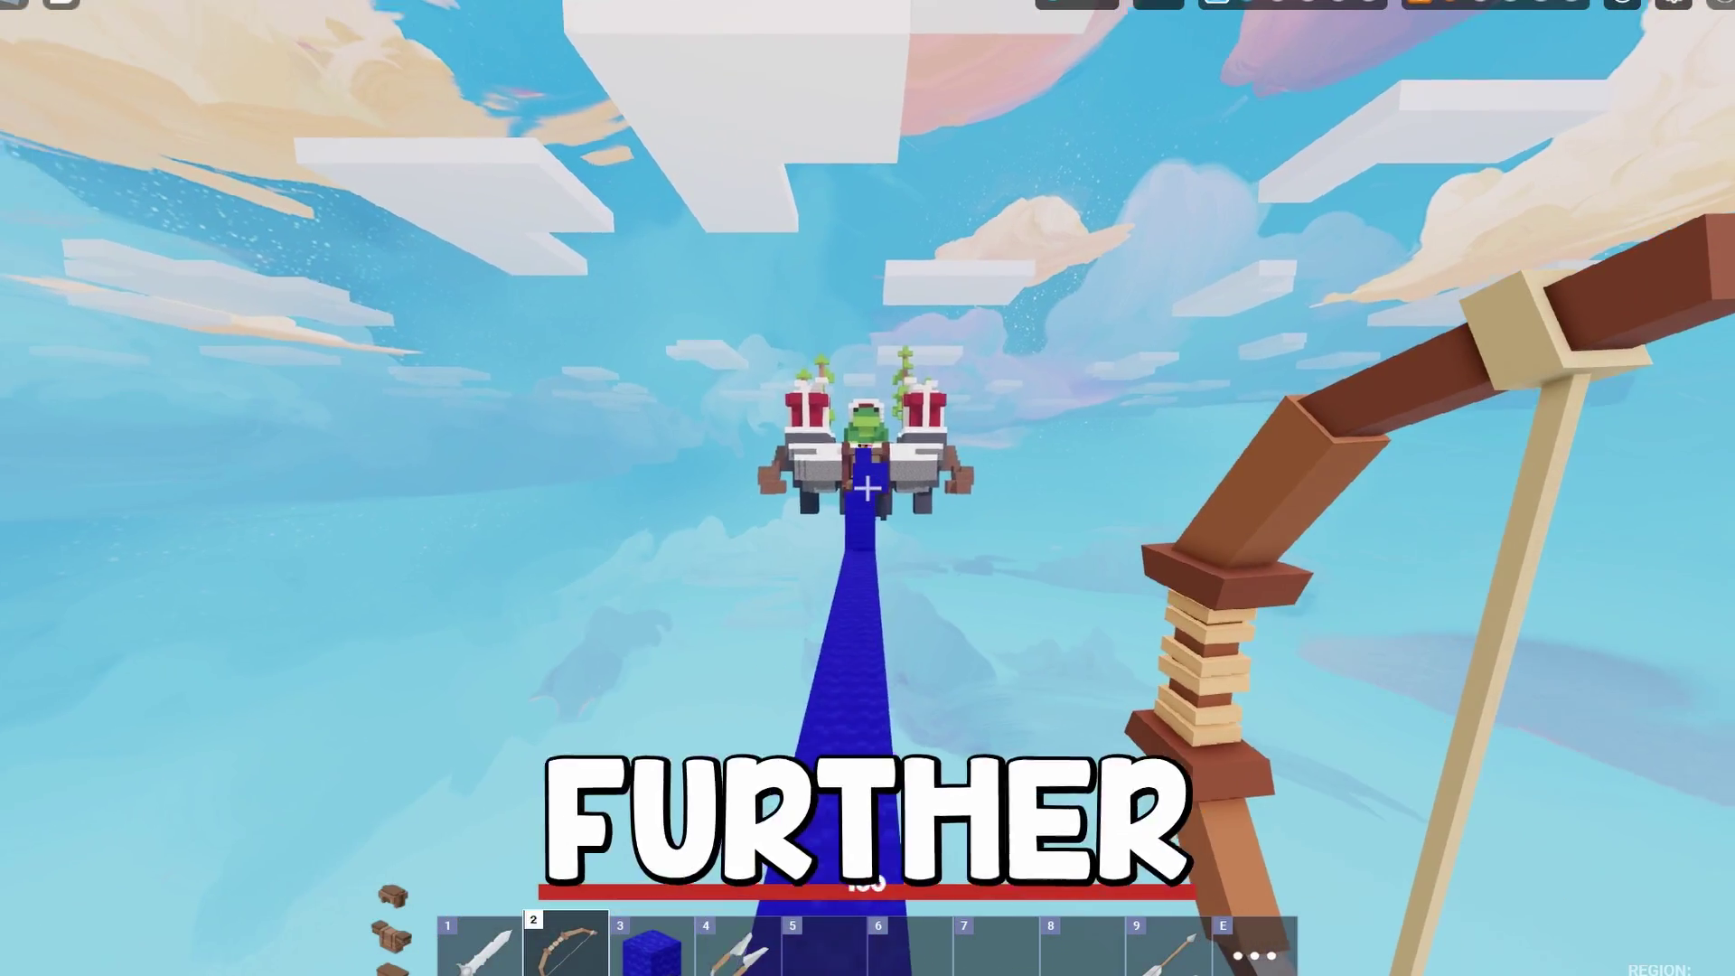
key(3)
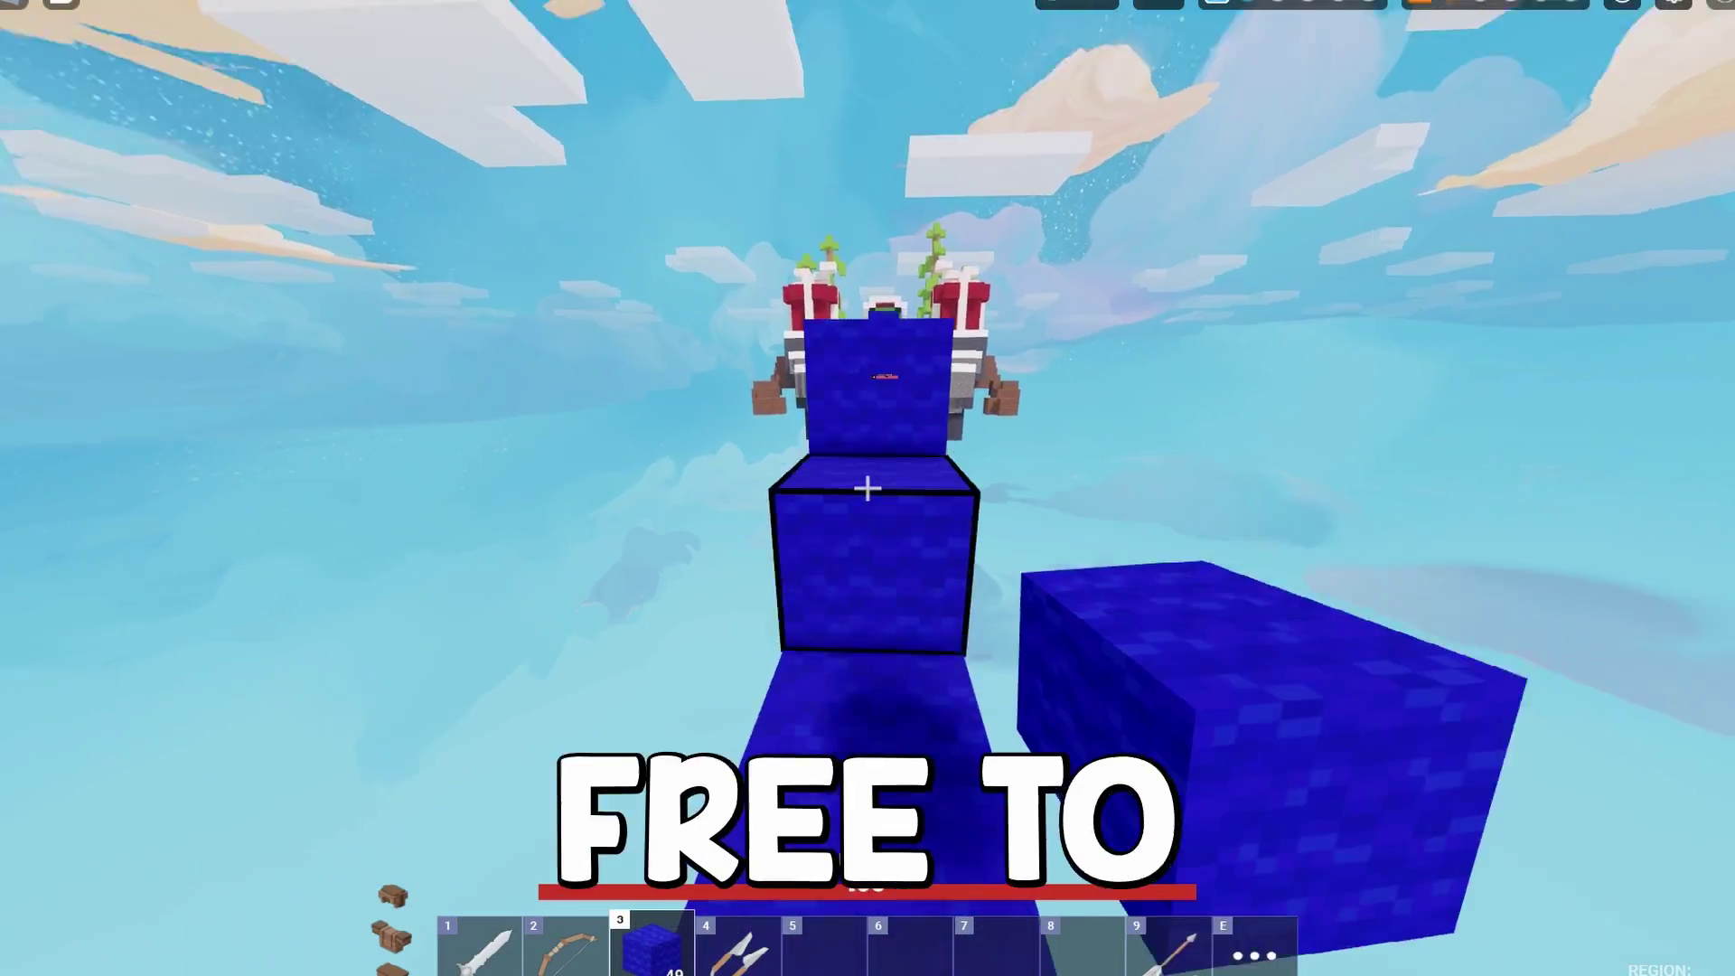
key(w)
click(867, 487)
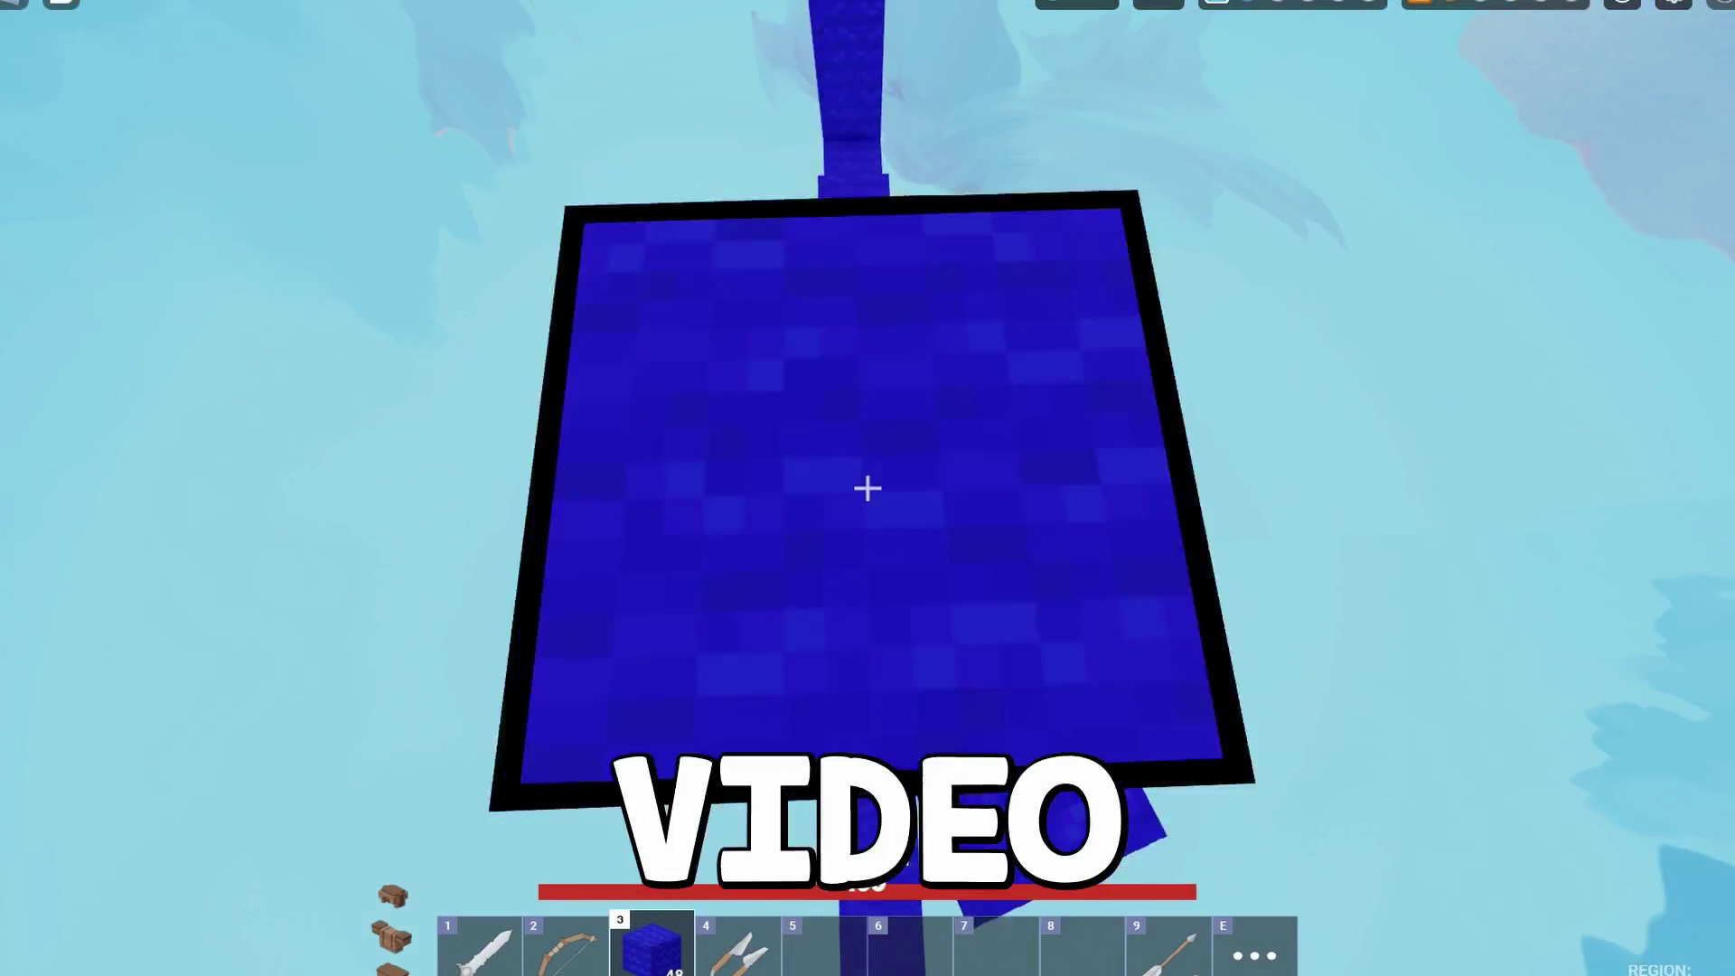
click(867, 488)
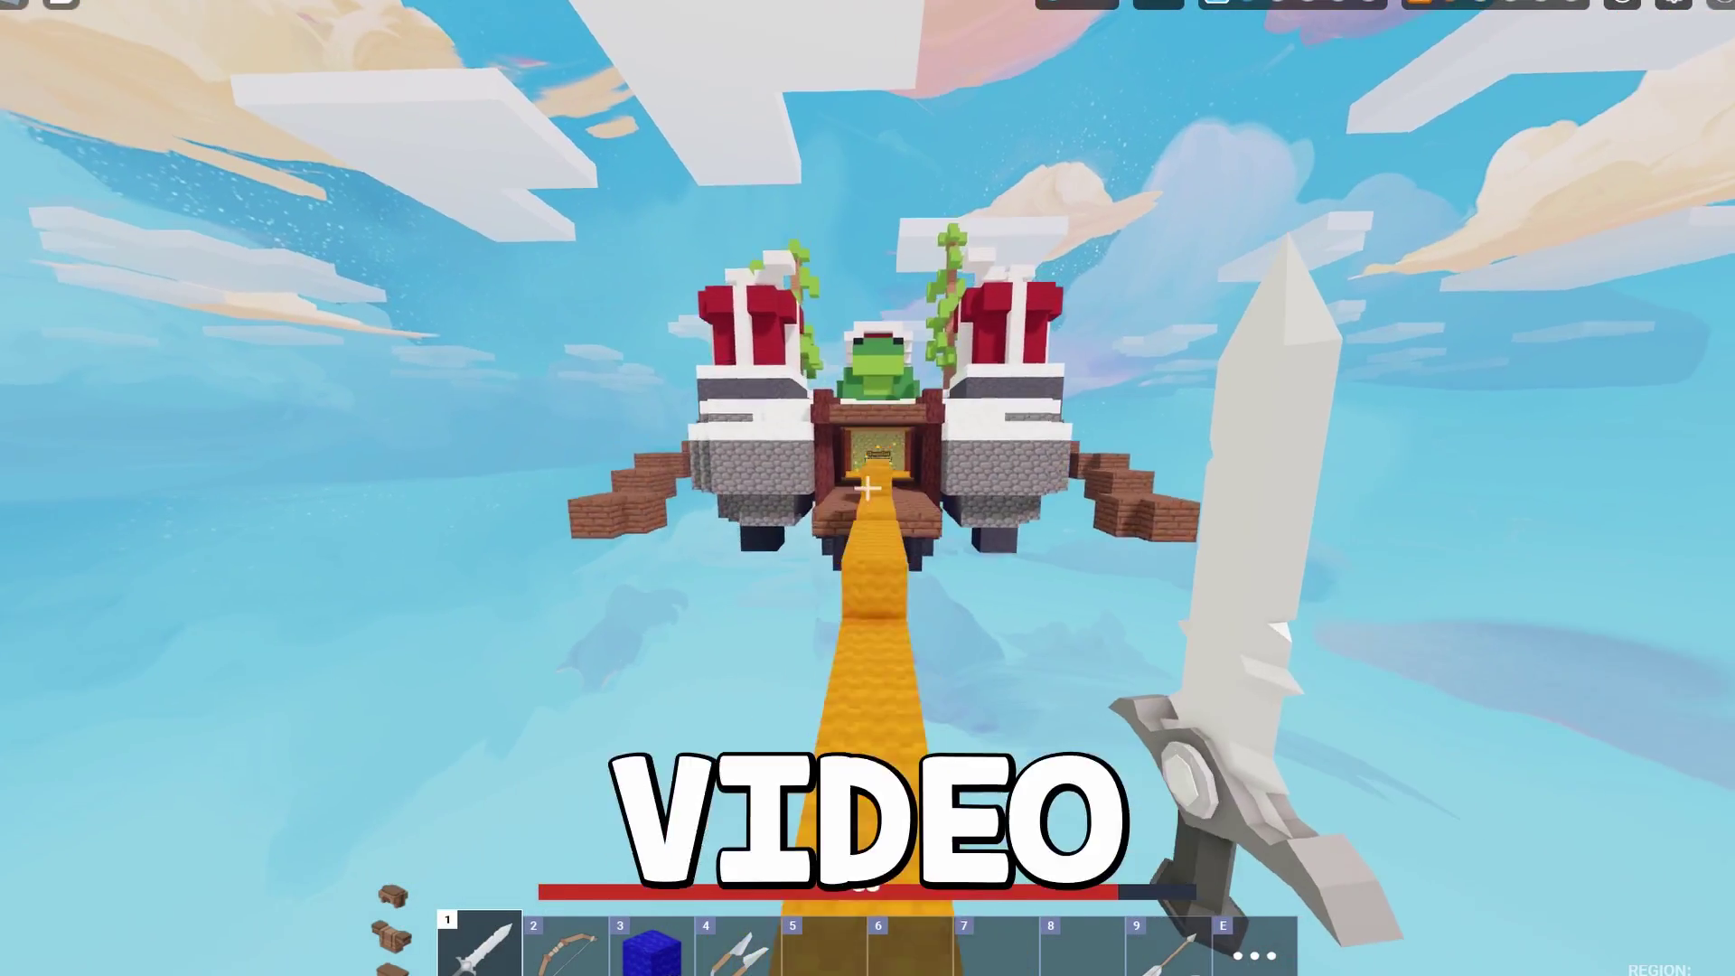
key(w)
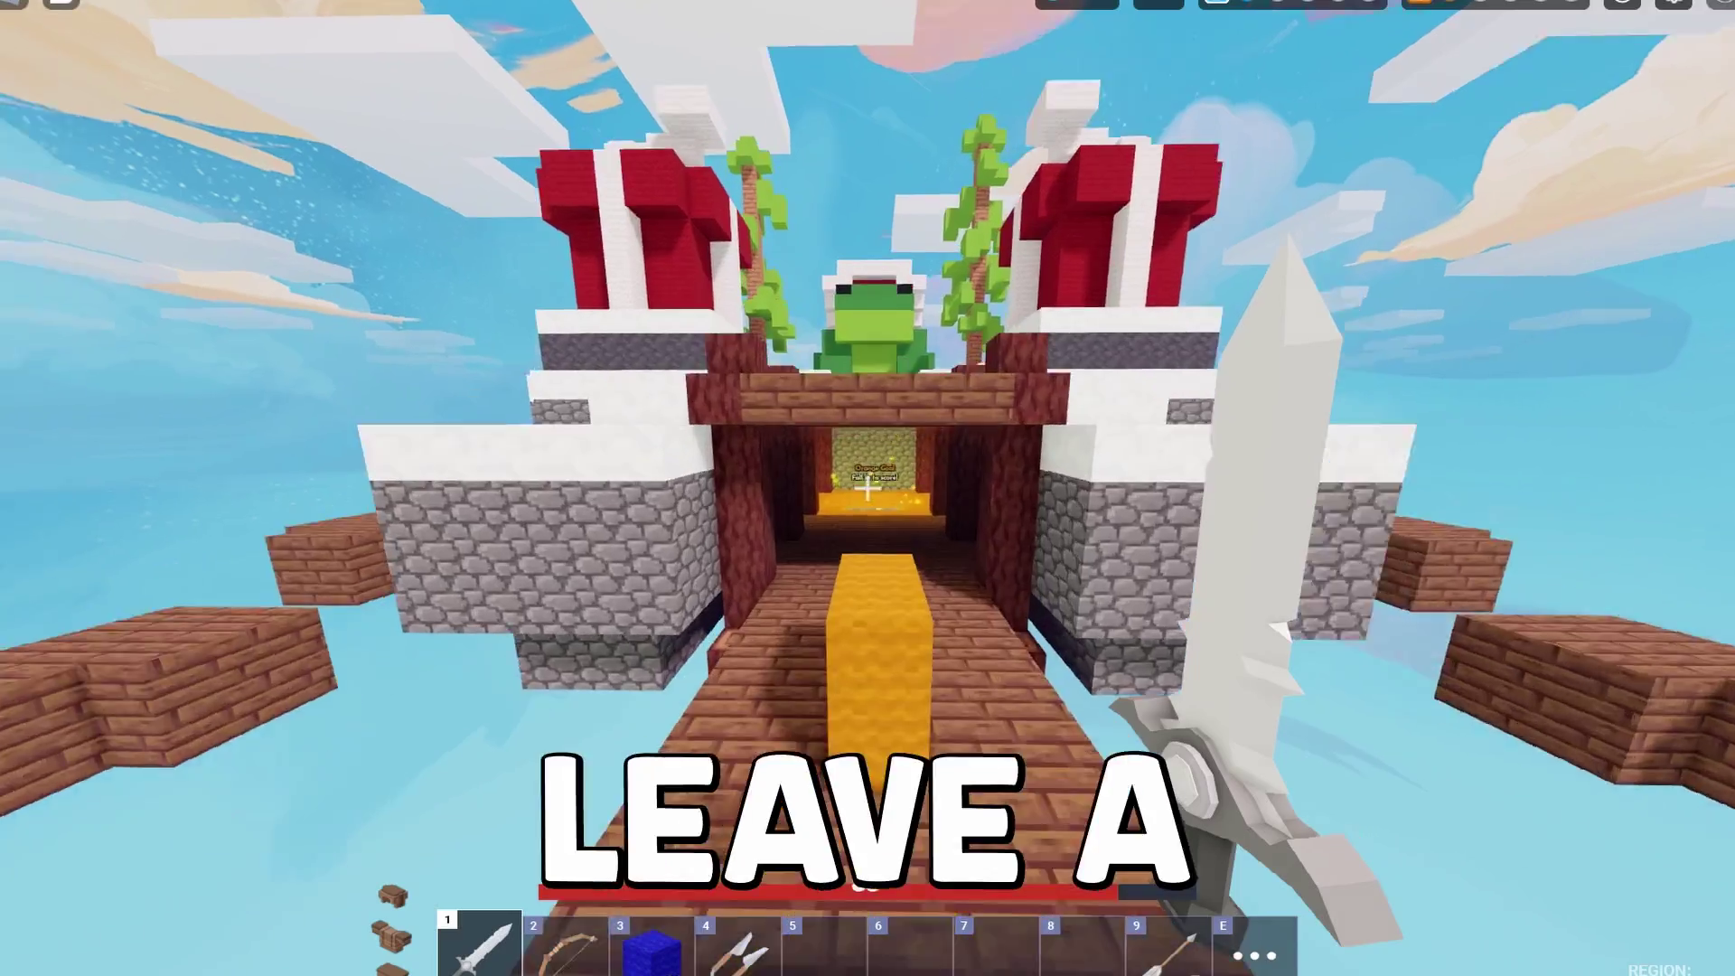
key(w)
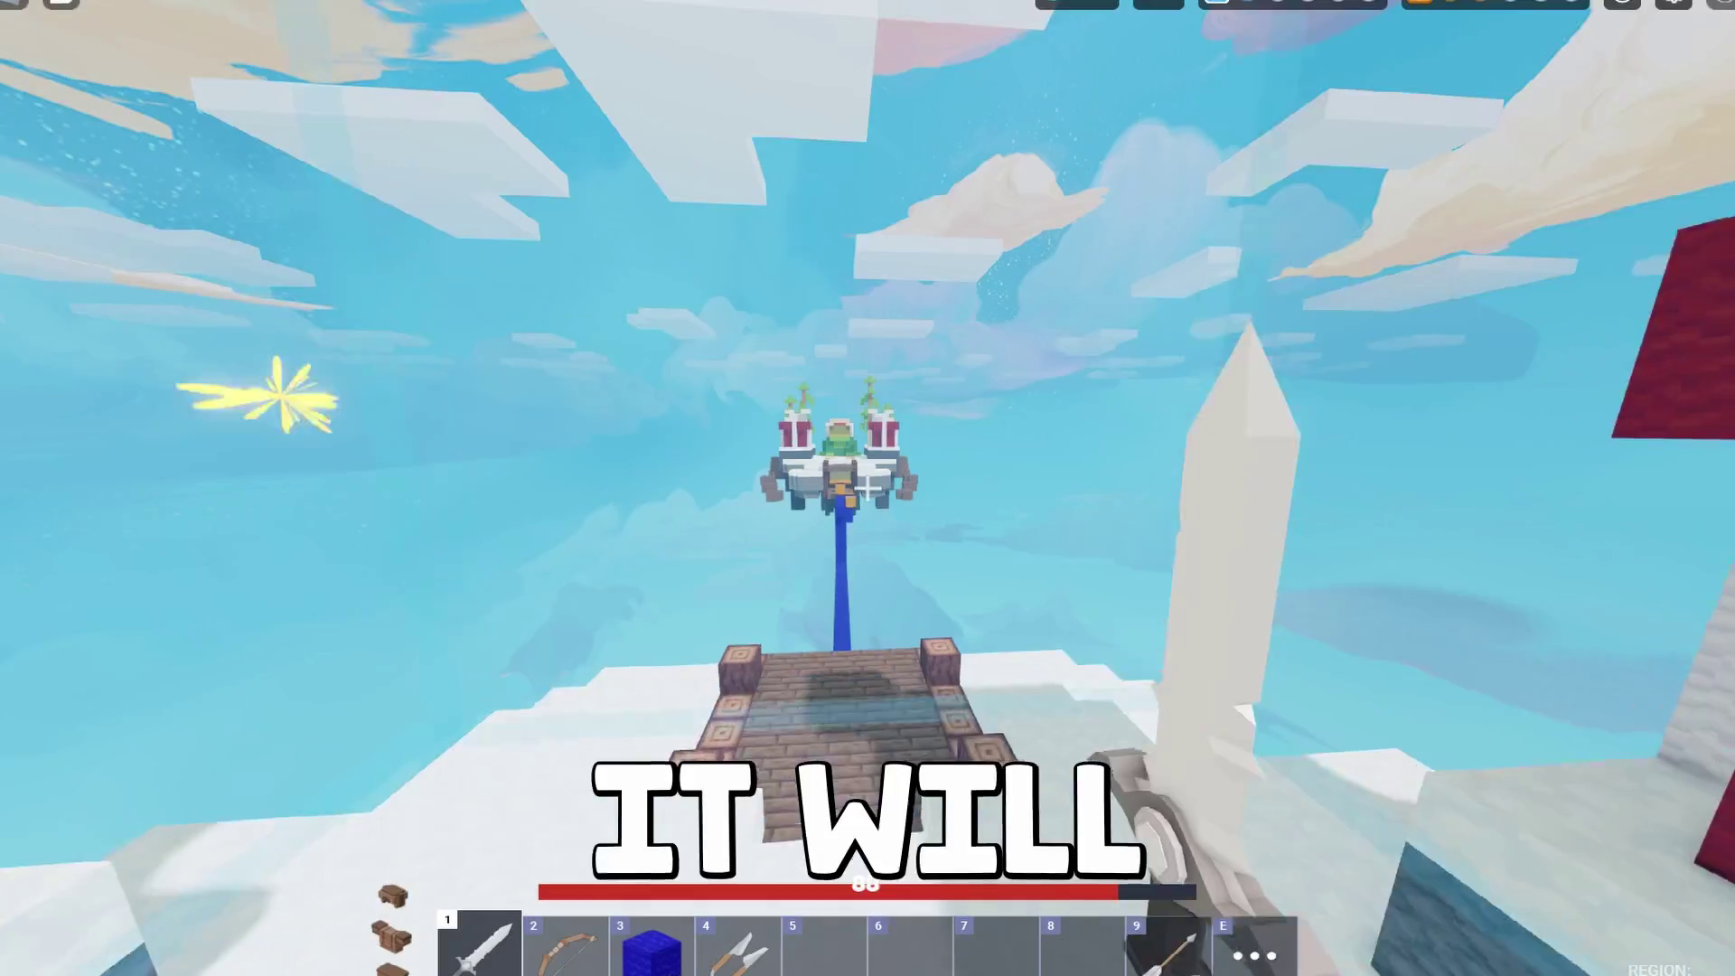